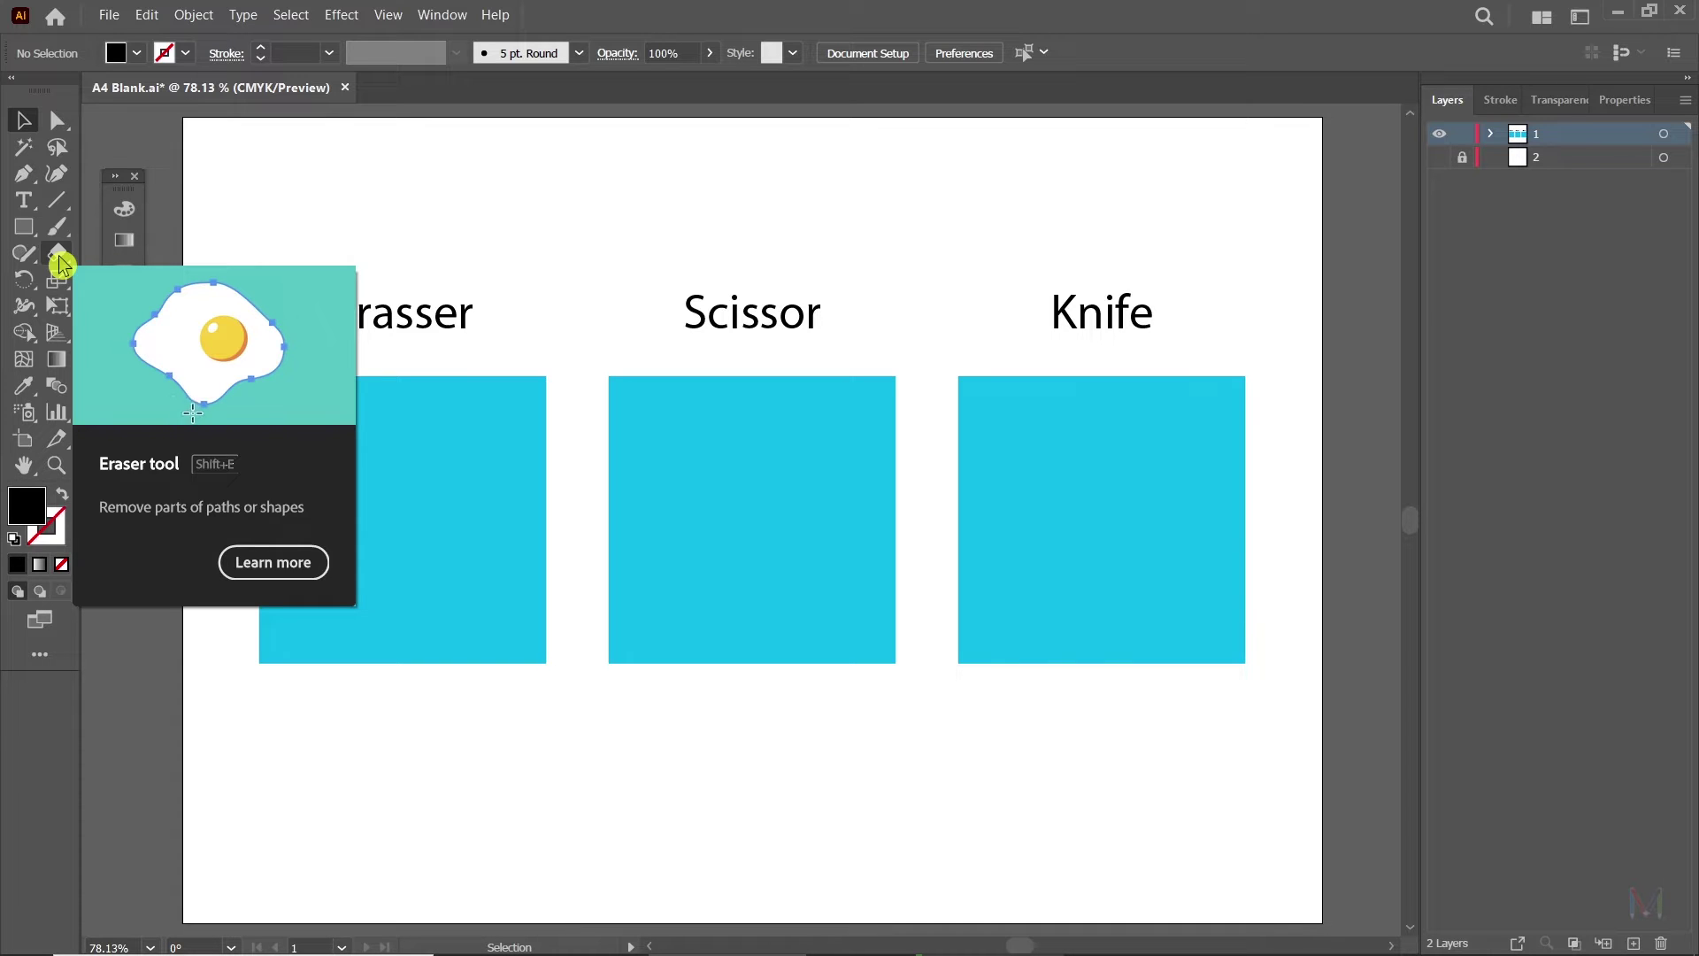
Reveal the Eraser/Scissors/Knife tool group, then return to the Selection tool.
click(58, 257)
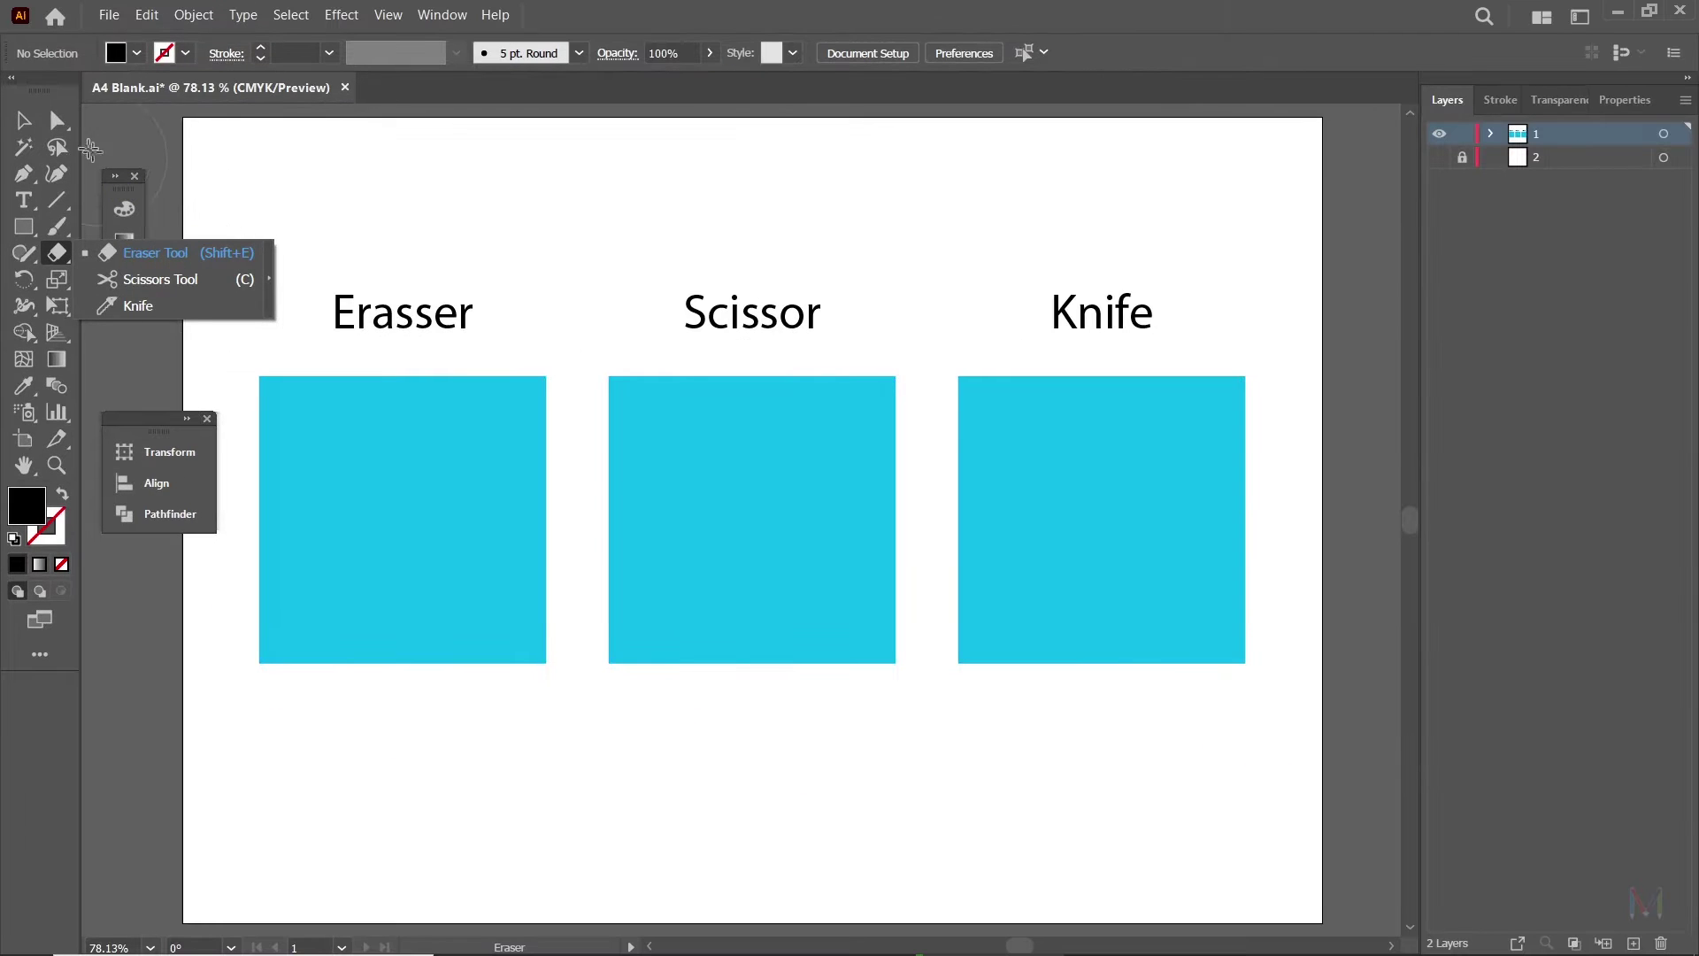
click(24, 121)
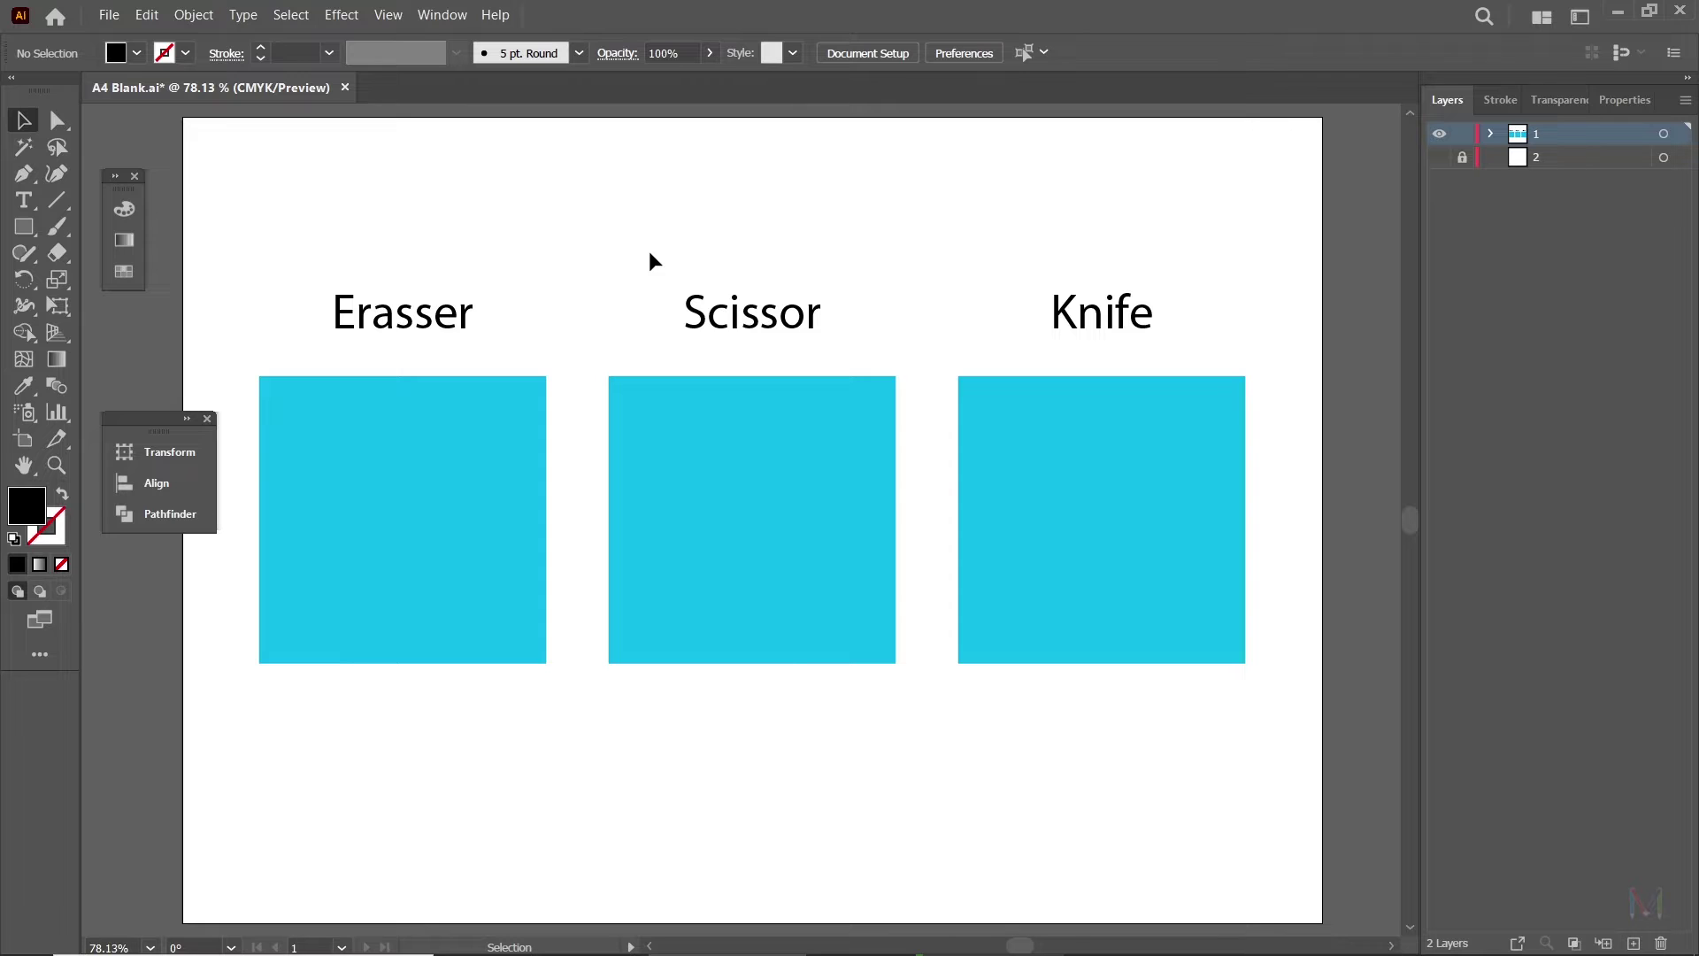
Select the middle Scissor square and swap its fill and stroke, leaving it unfilled.
click(381, 582)
click(577, 425)
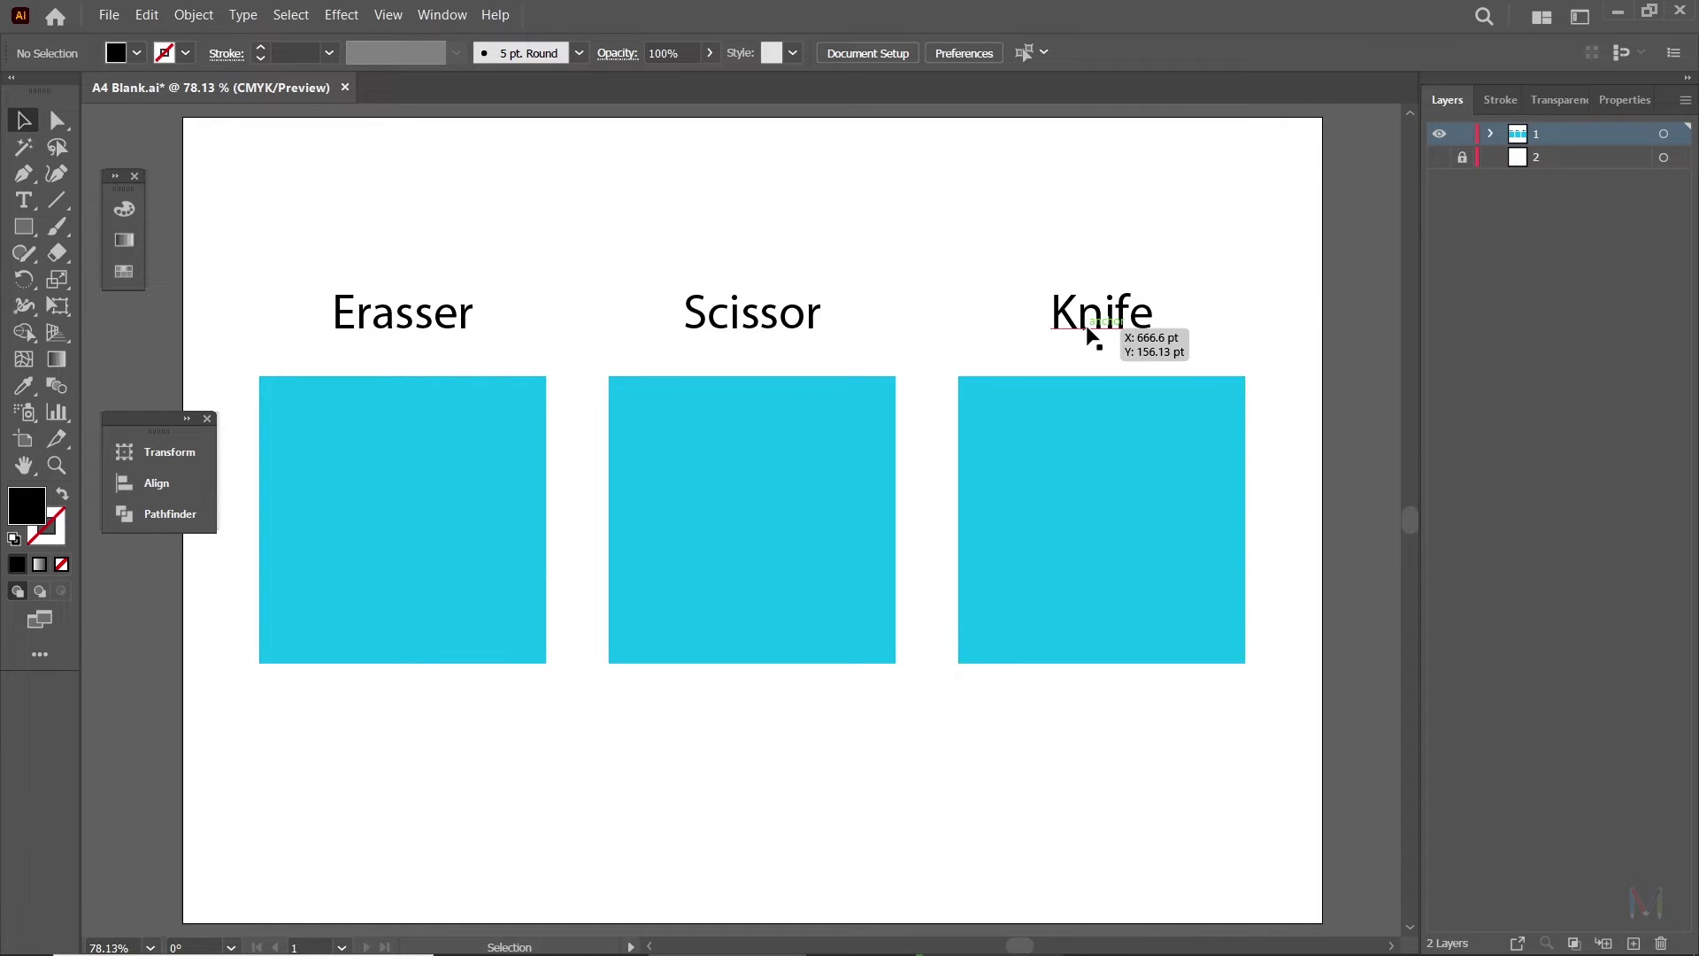
click(381, 511)
click(632, 513)
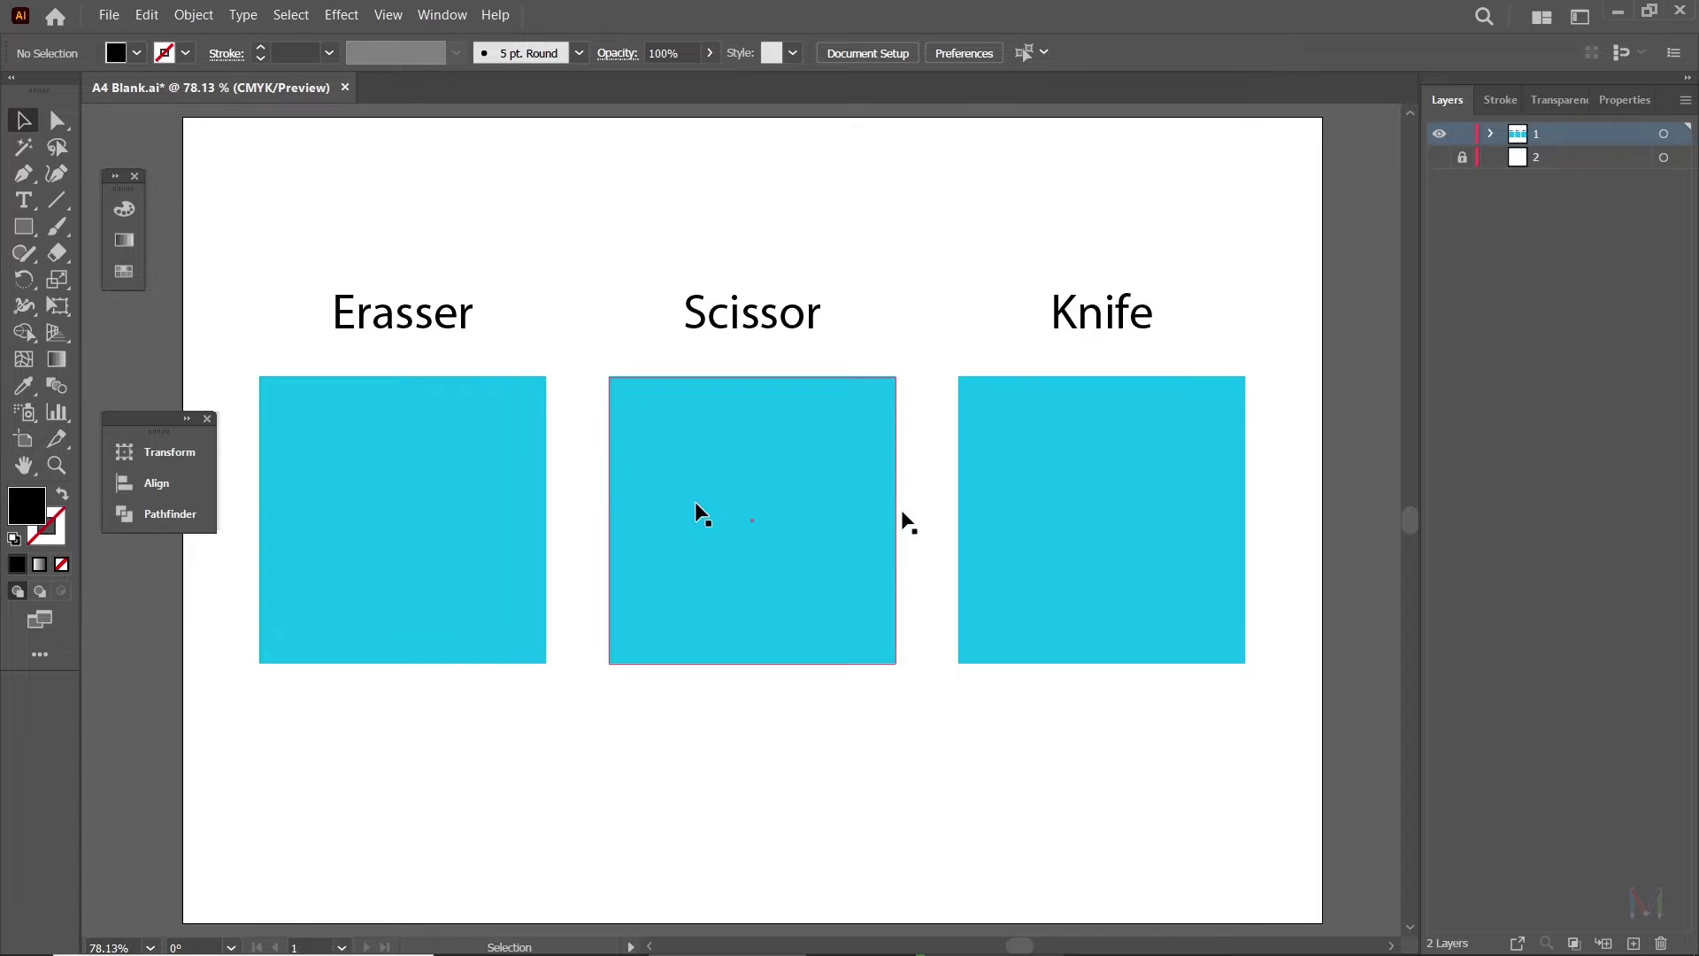
click(857, 523)
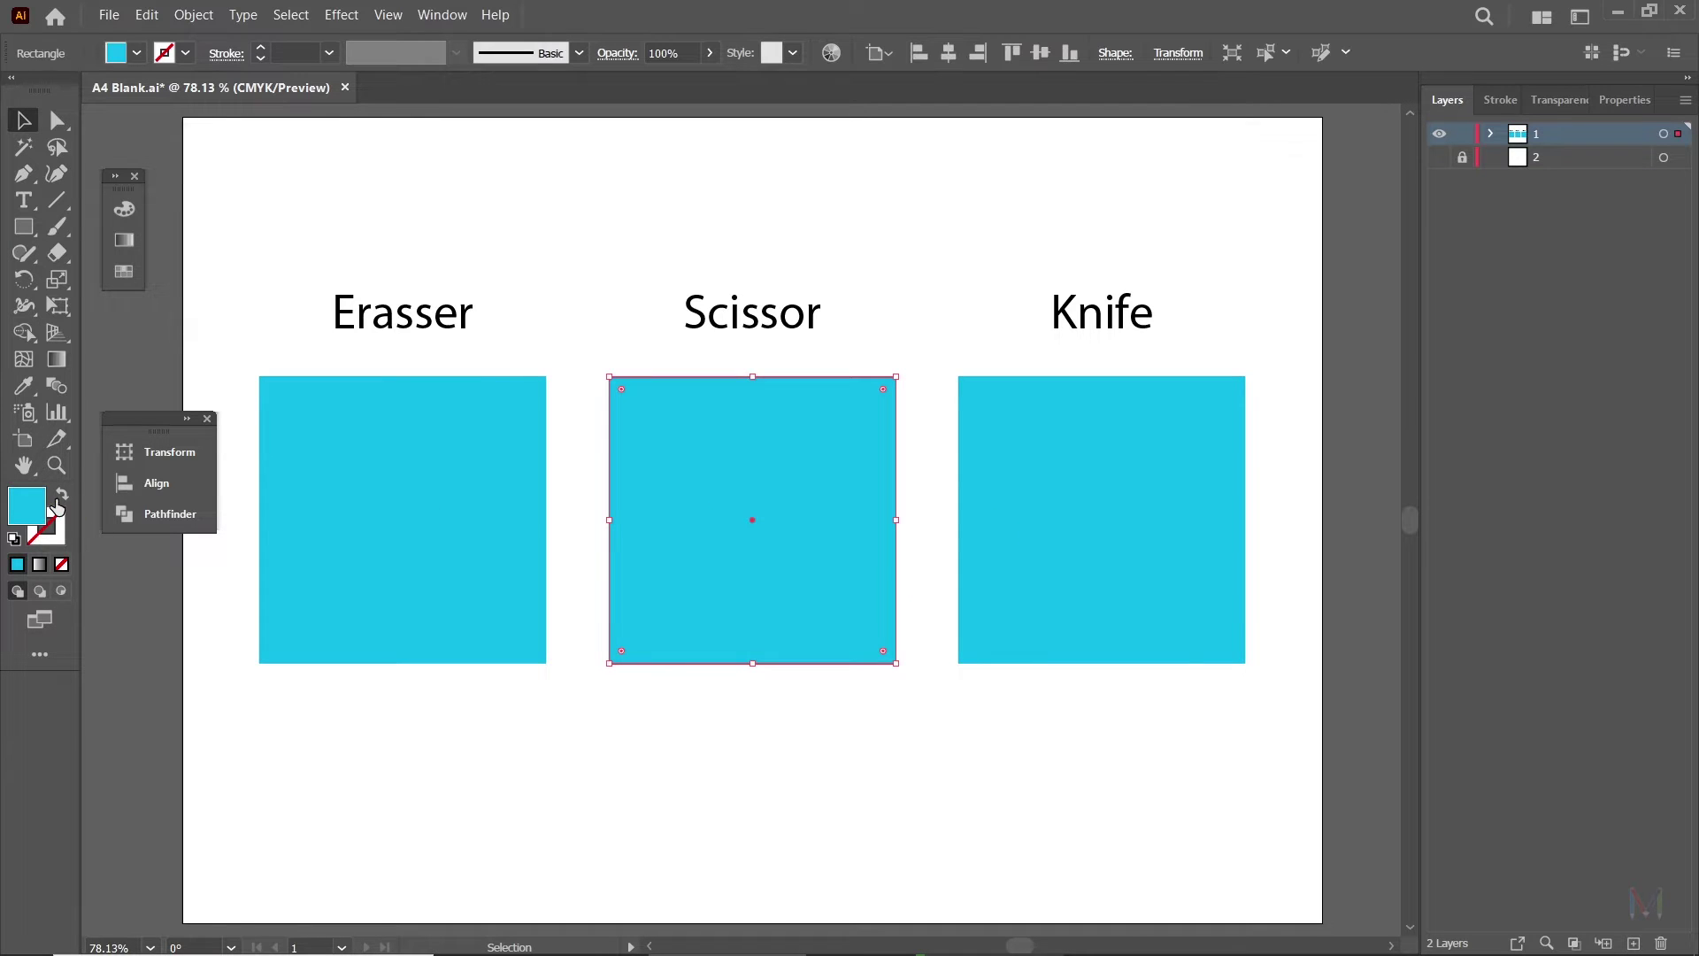
click(61, 496)
click(55, 536)
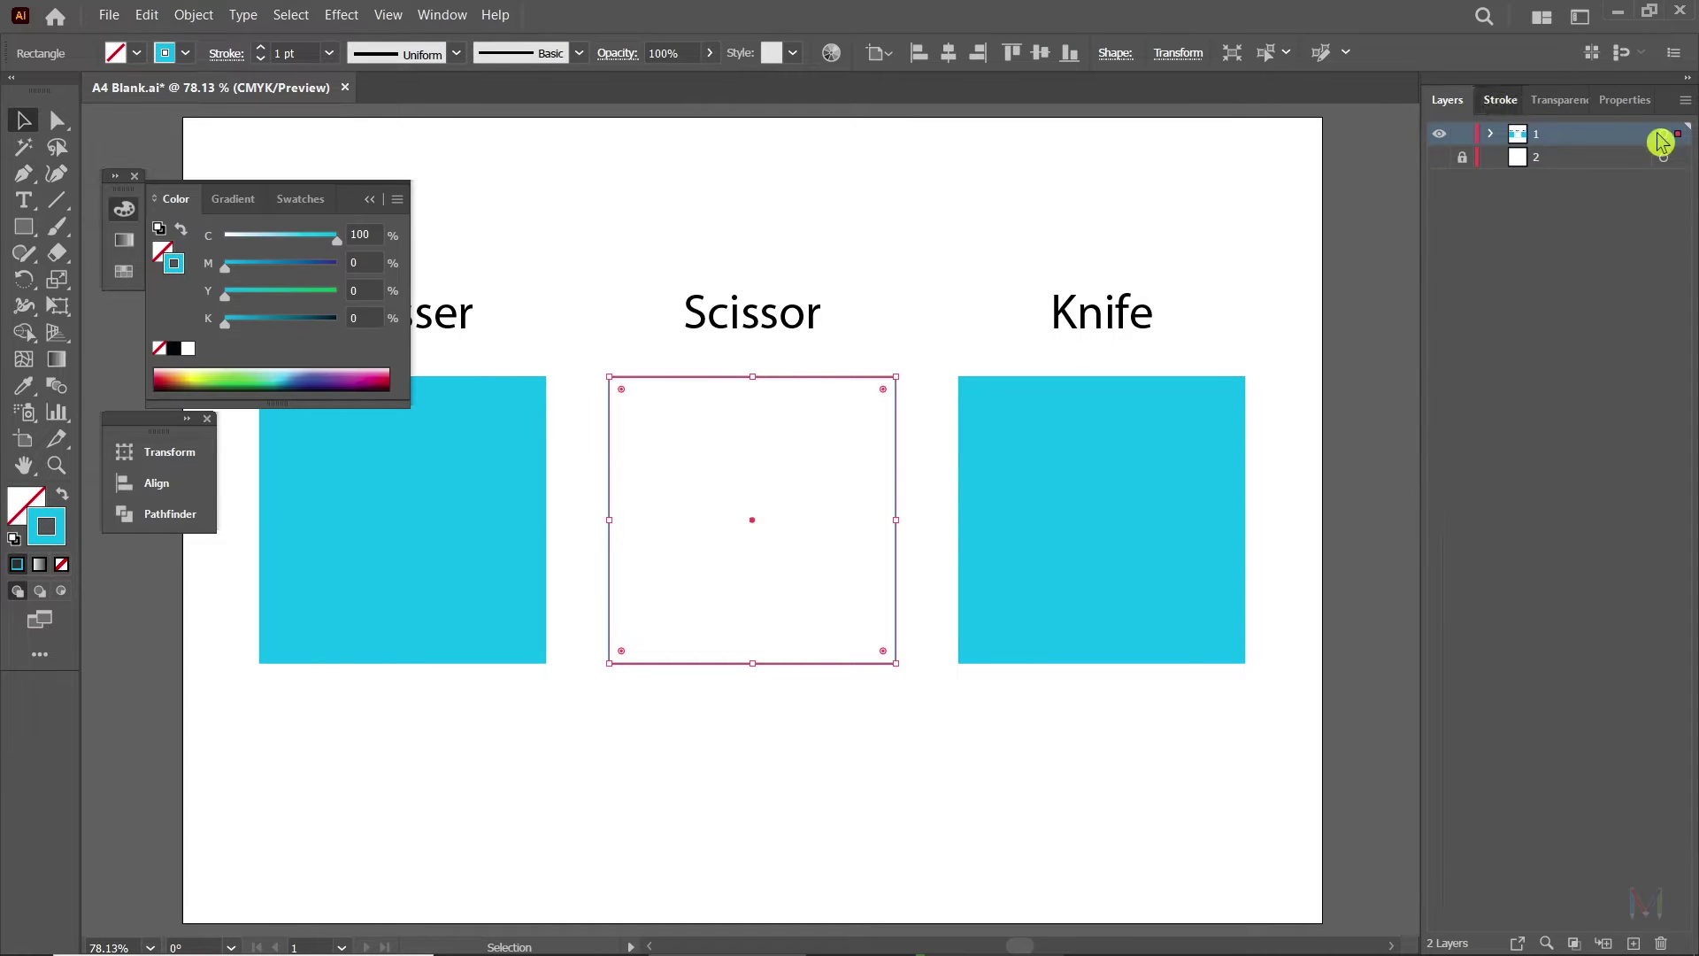
Give the Scissor outline a 5 pt stroke with round caps and round corners.
click(1600, 134)
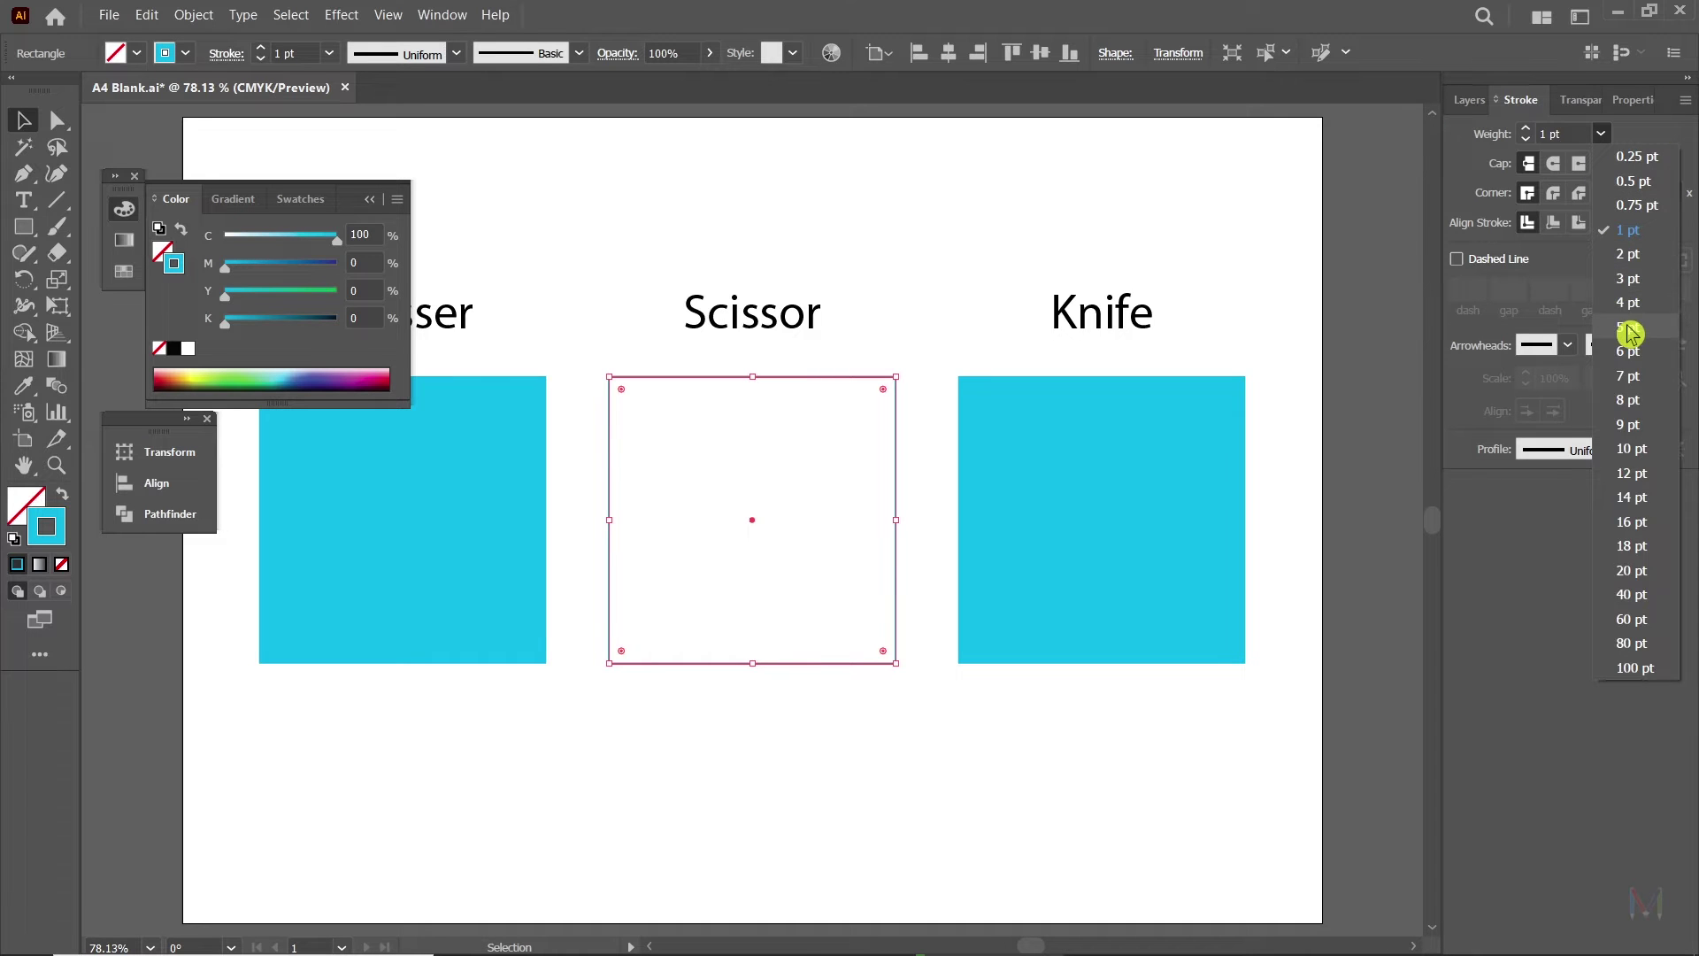
click(1631, 327)
click(1553, 163)
click(1553, 192)
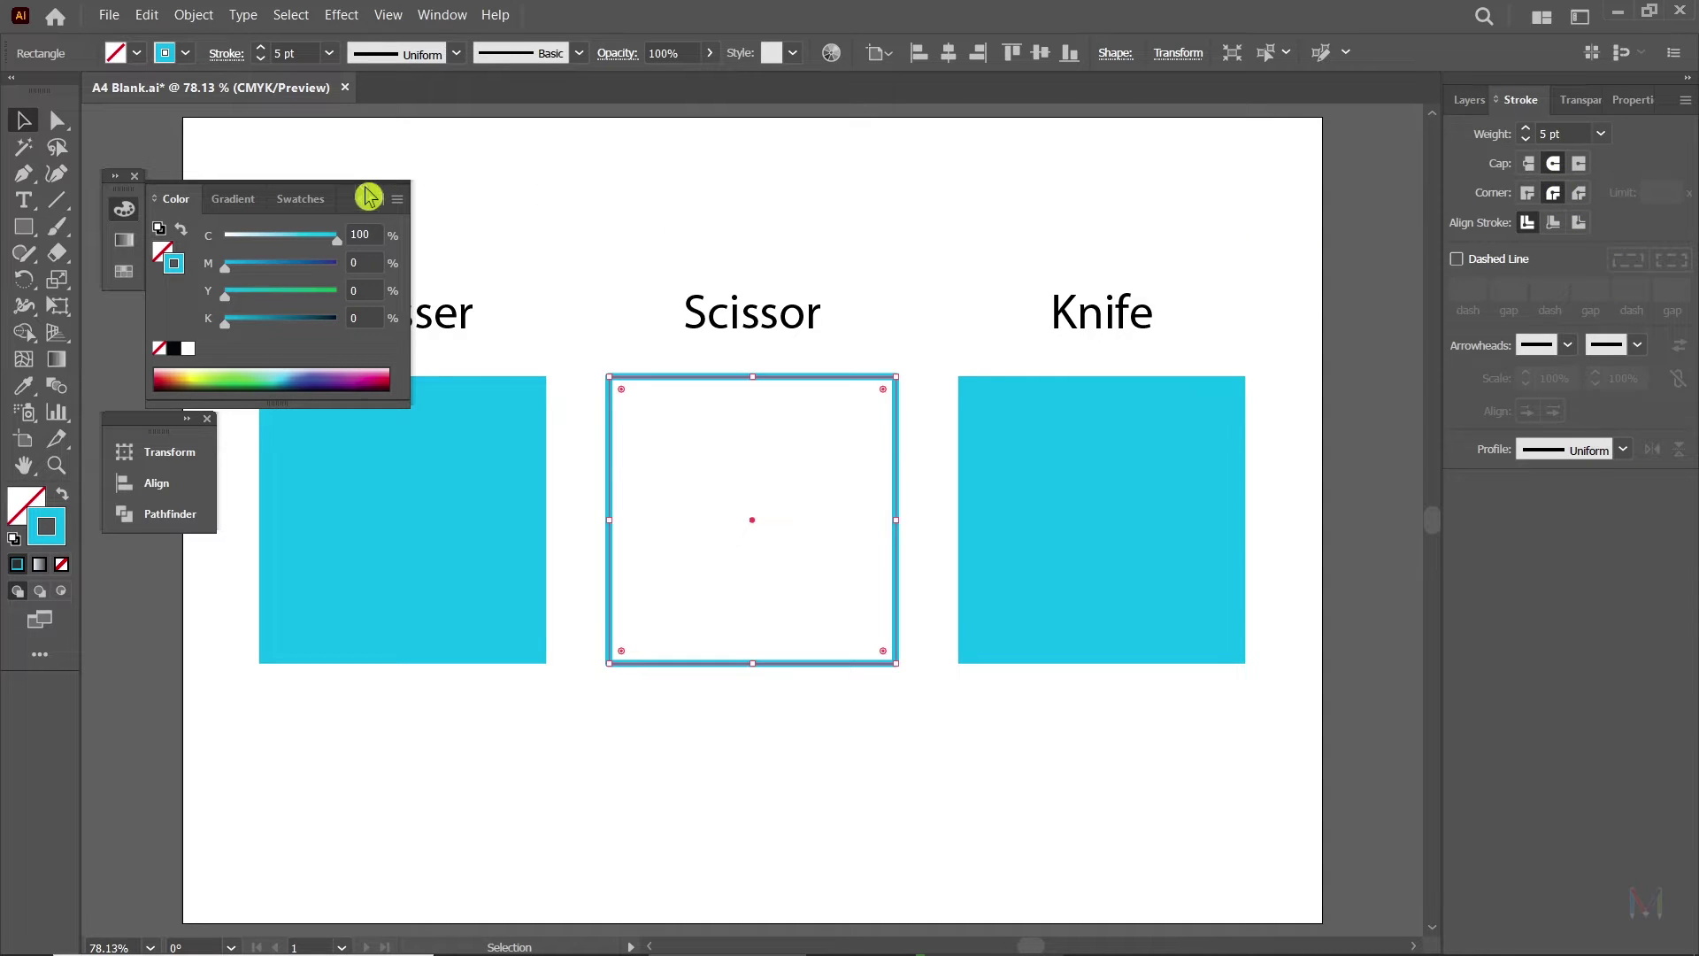
click(523, 216)
scroll(602, 620, left, 5)
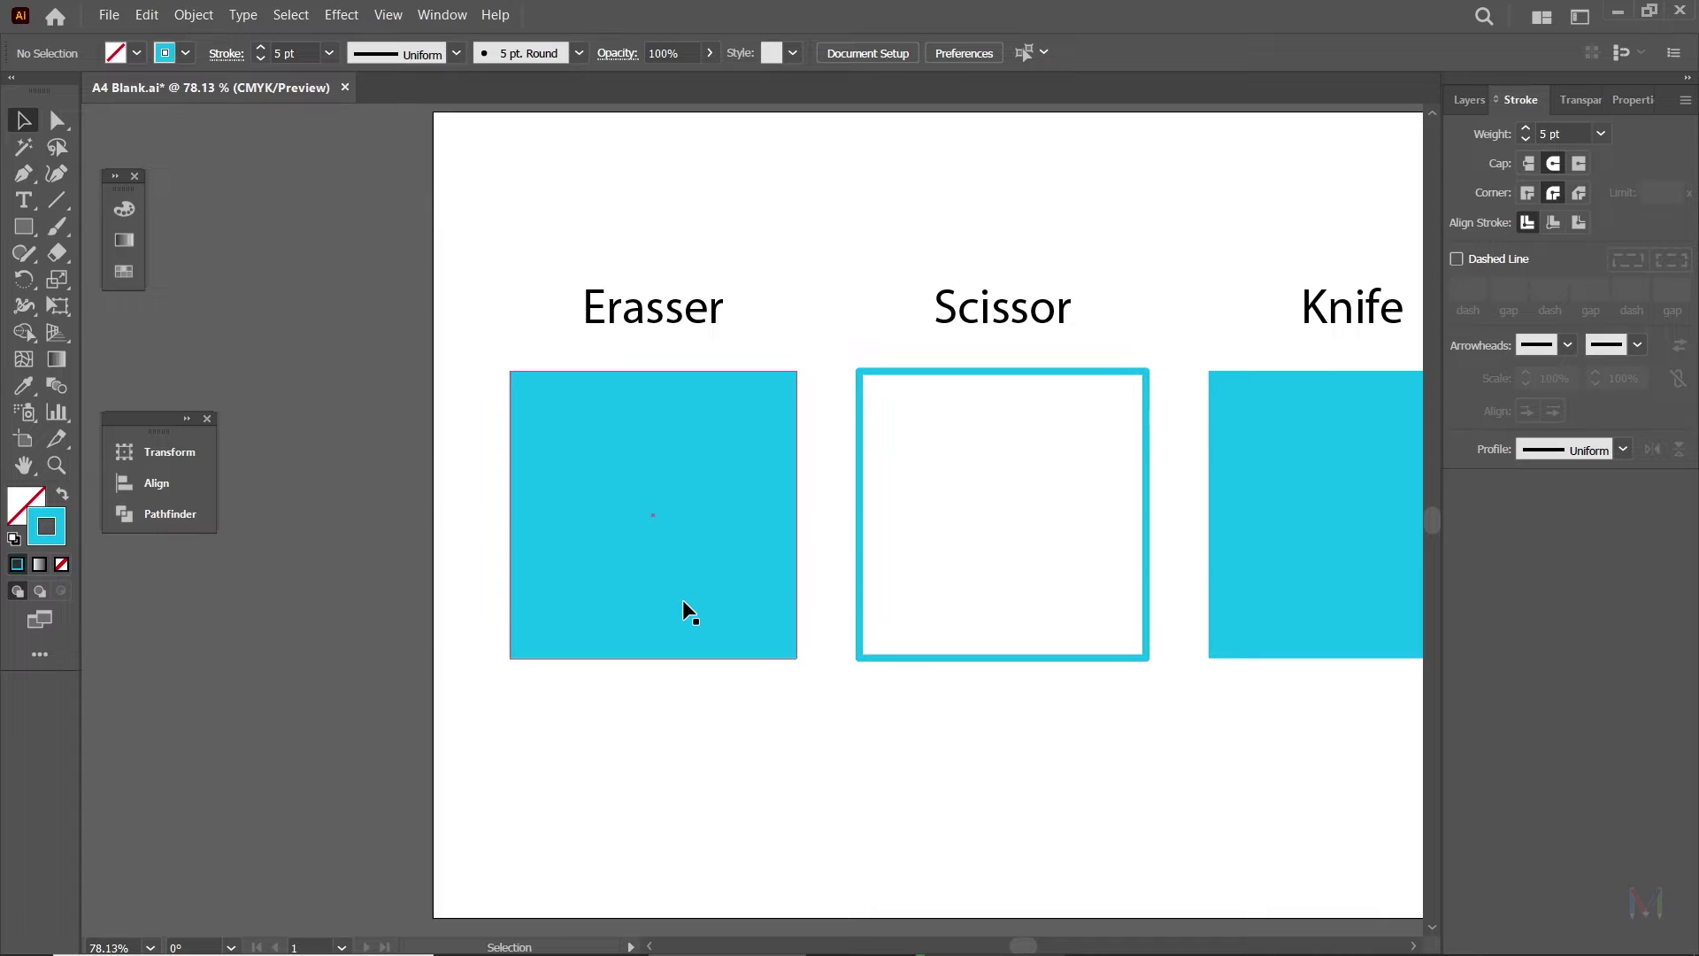
key(ctrl+plus)
key(ctrl+plus)
Set the Eraser tool options to a 0° angle and 30 pt size.
click(54, 256)
drag(493, 395, 503, 479)
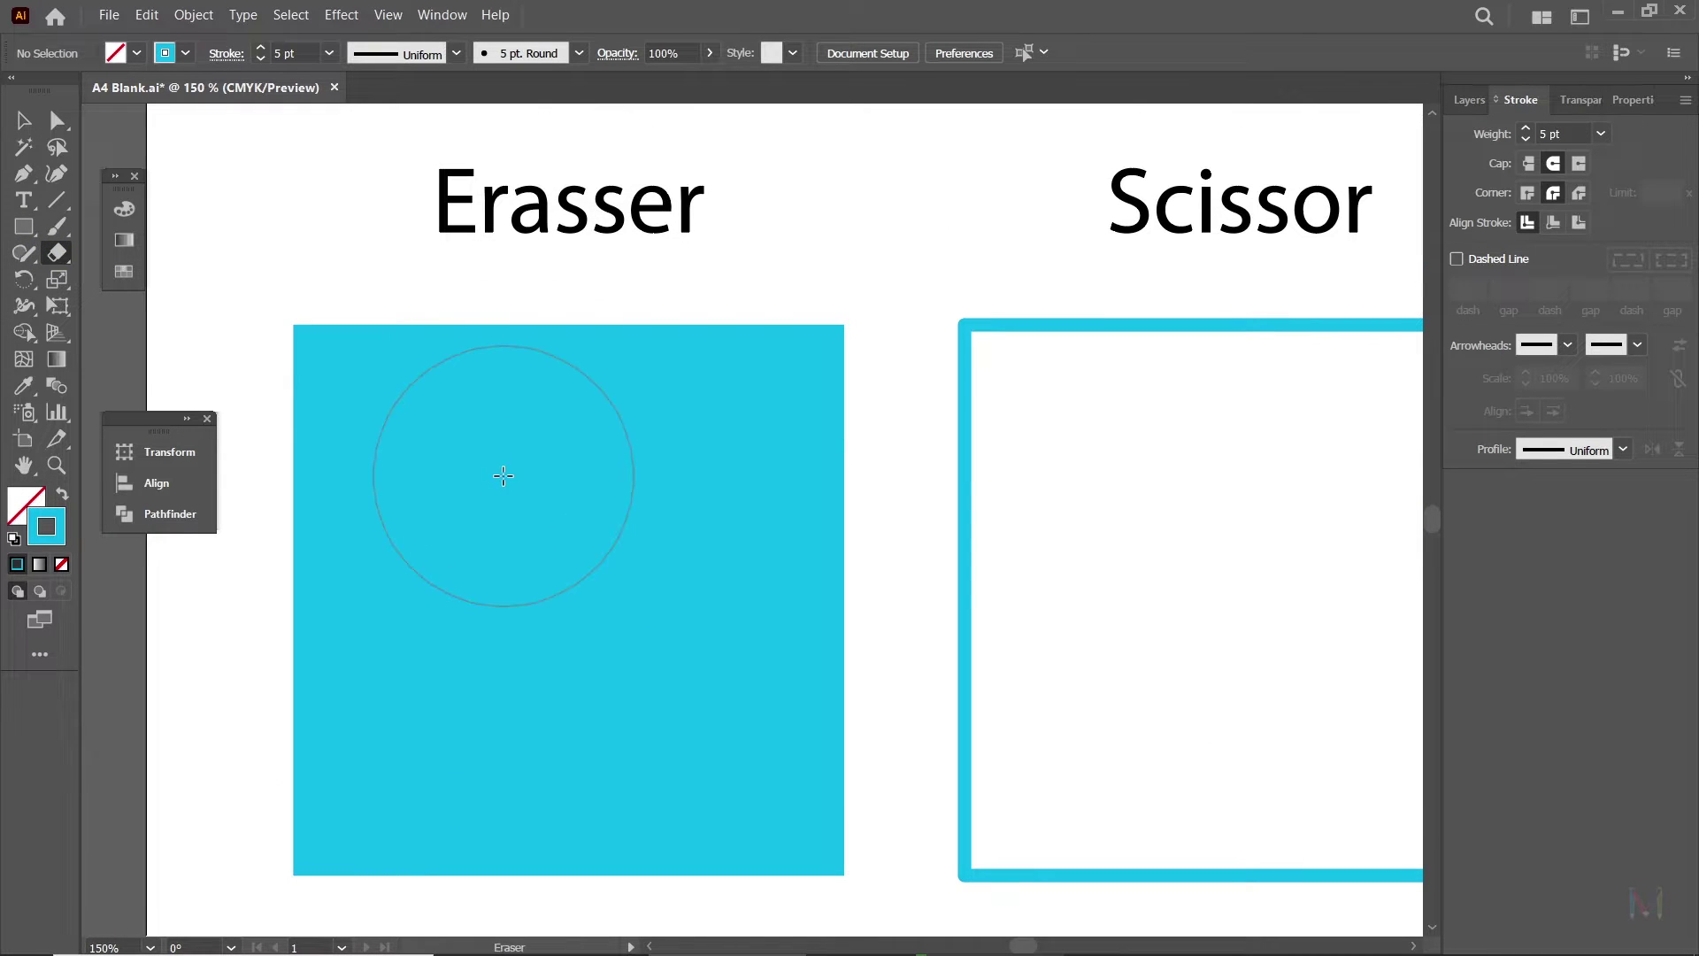
double_click(58, 257)
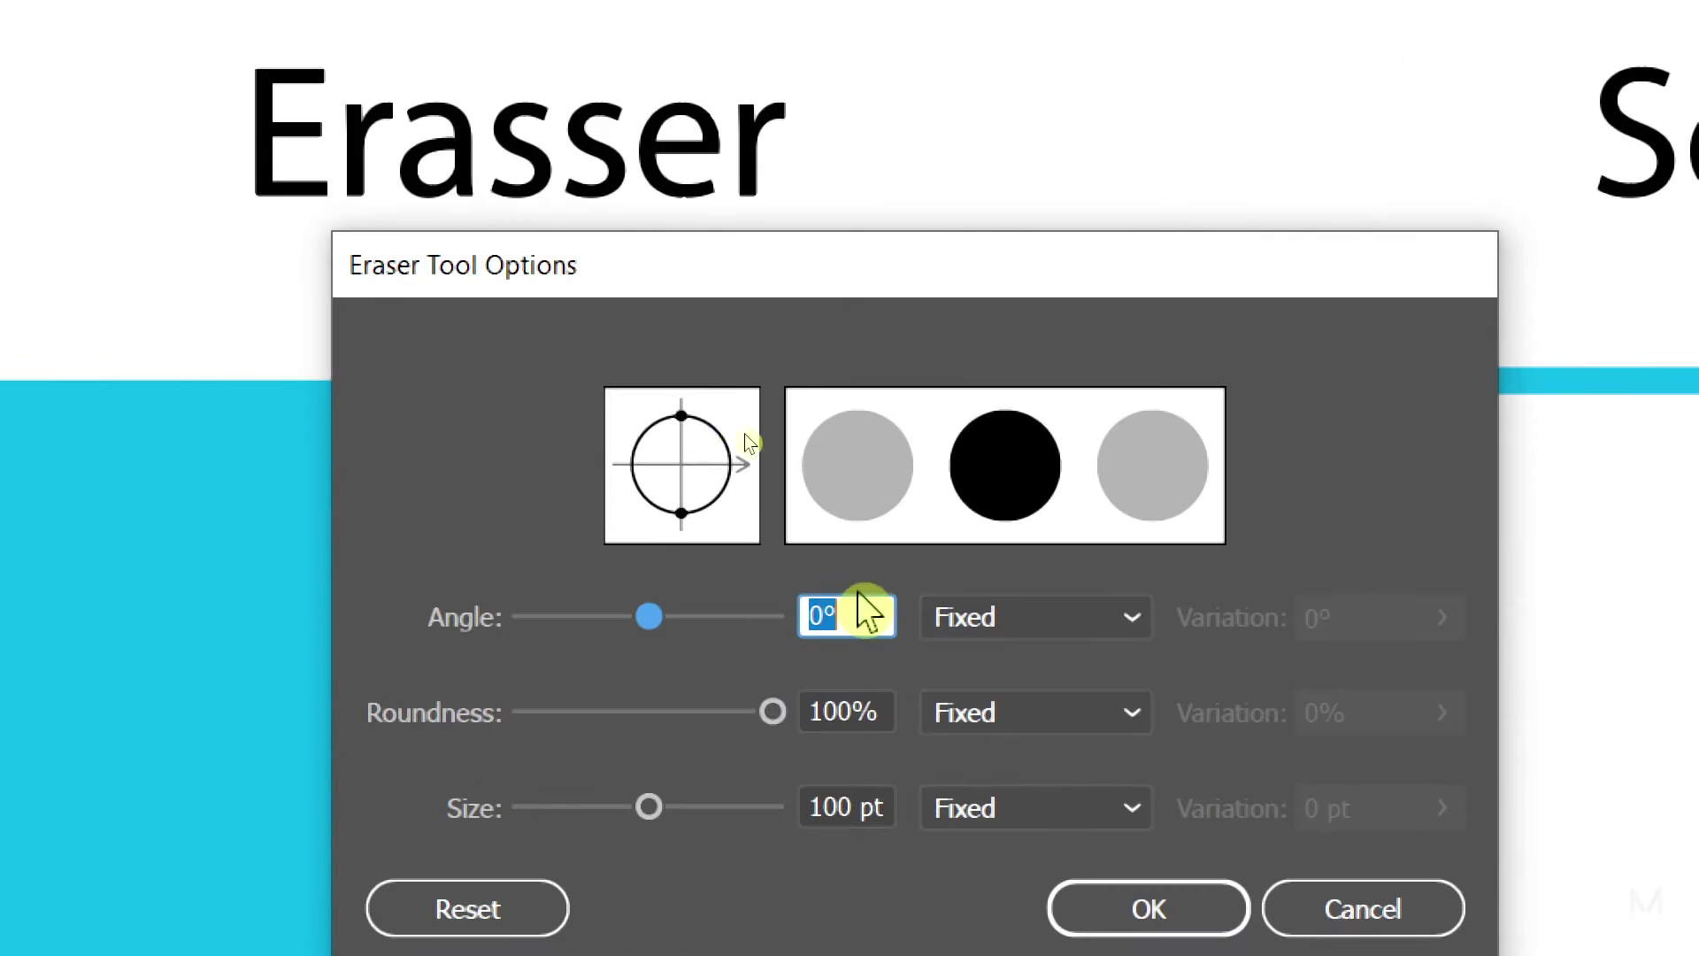
key(Down)
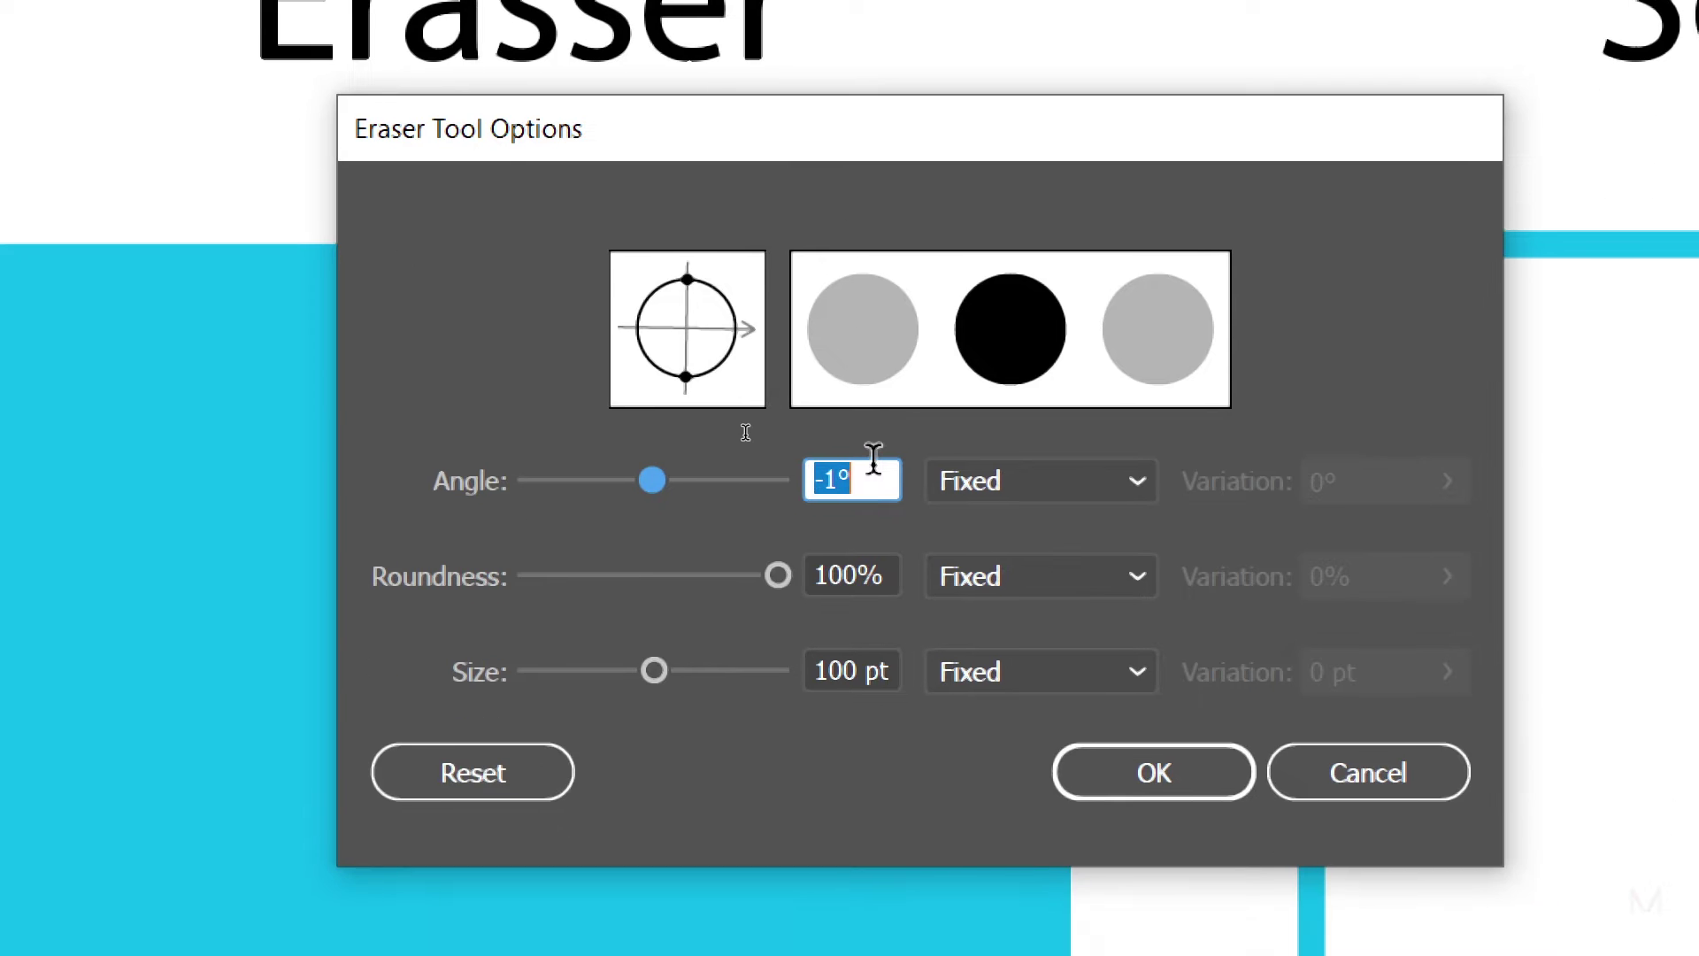
click(874, 479)
text(0)
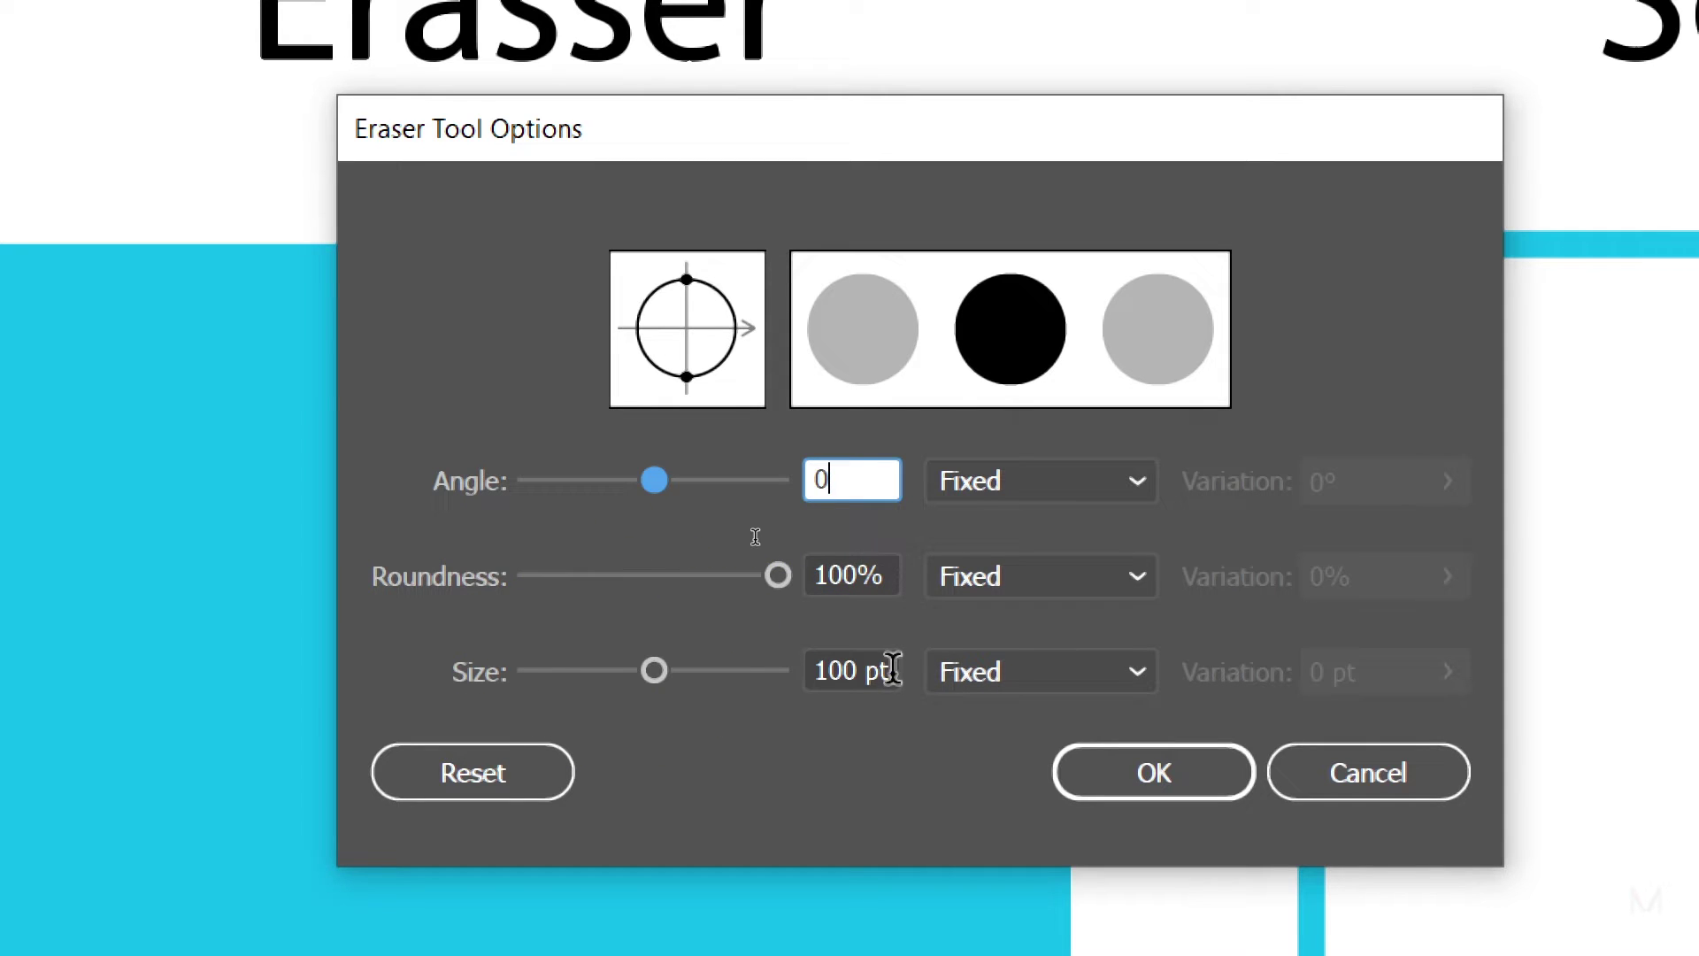
drag(654, 670, 578, 670)
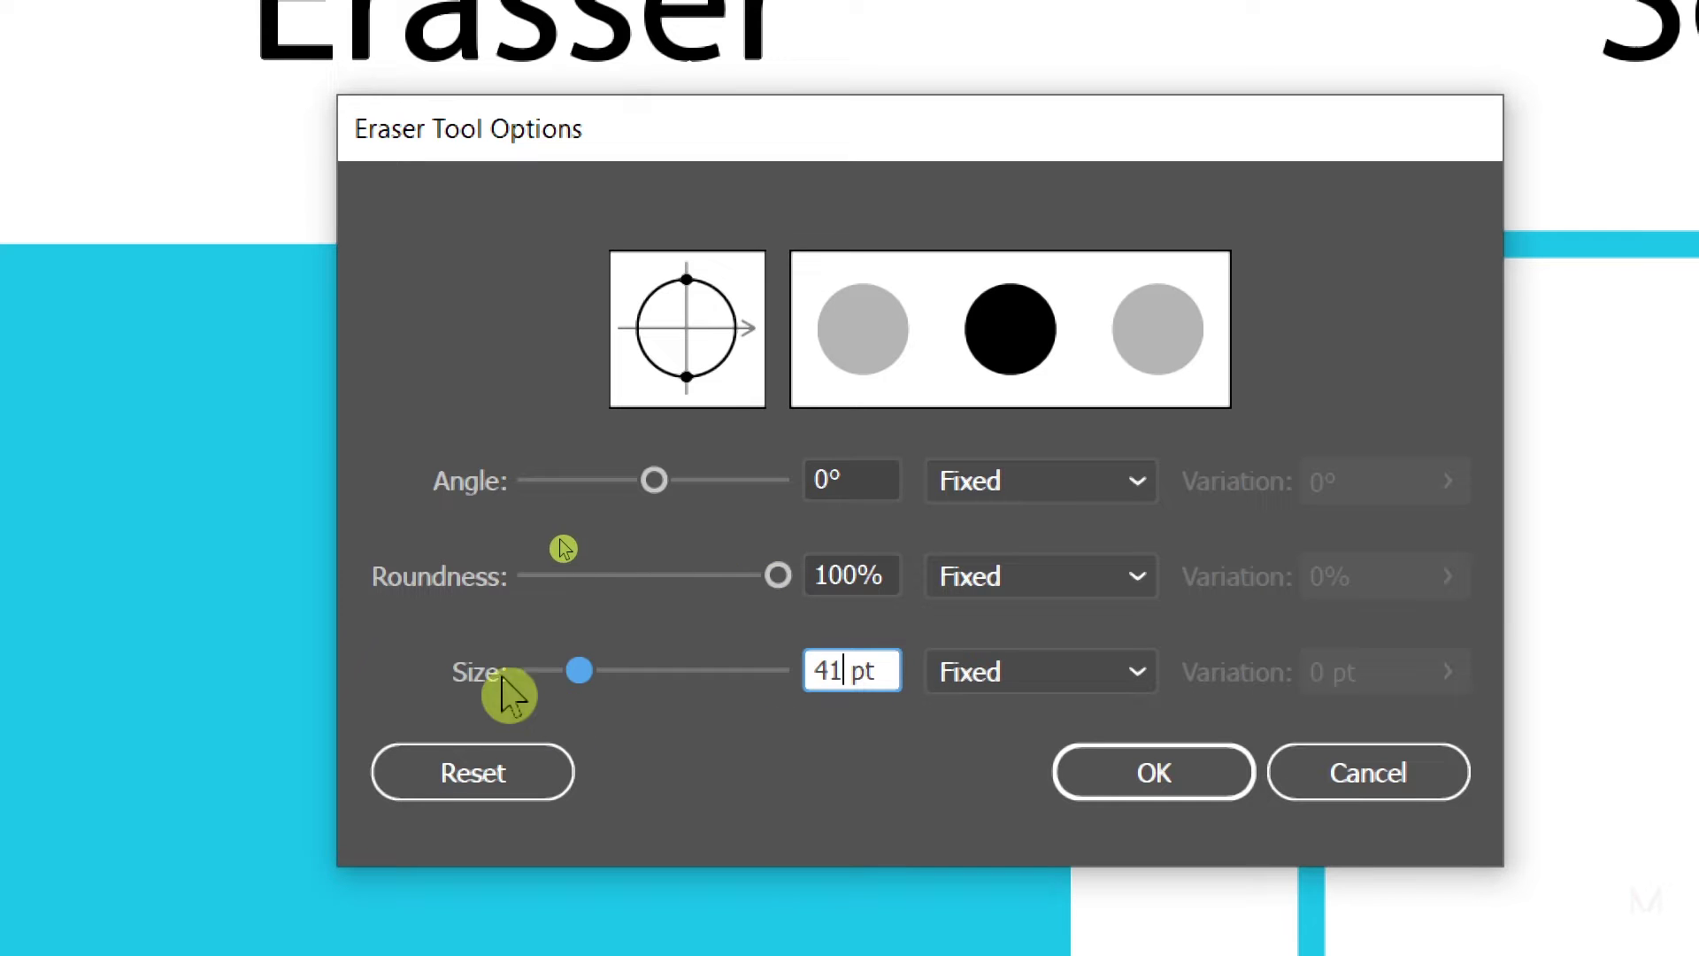
drag(579, 672, 566, 673)
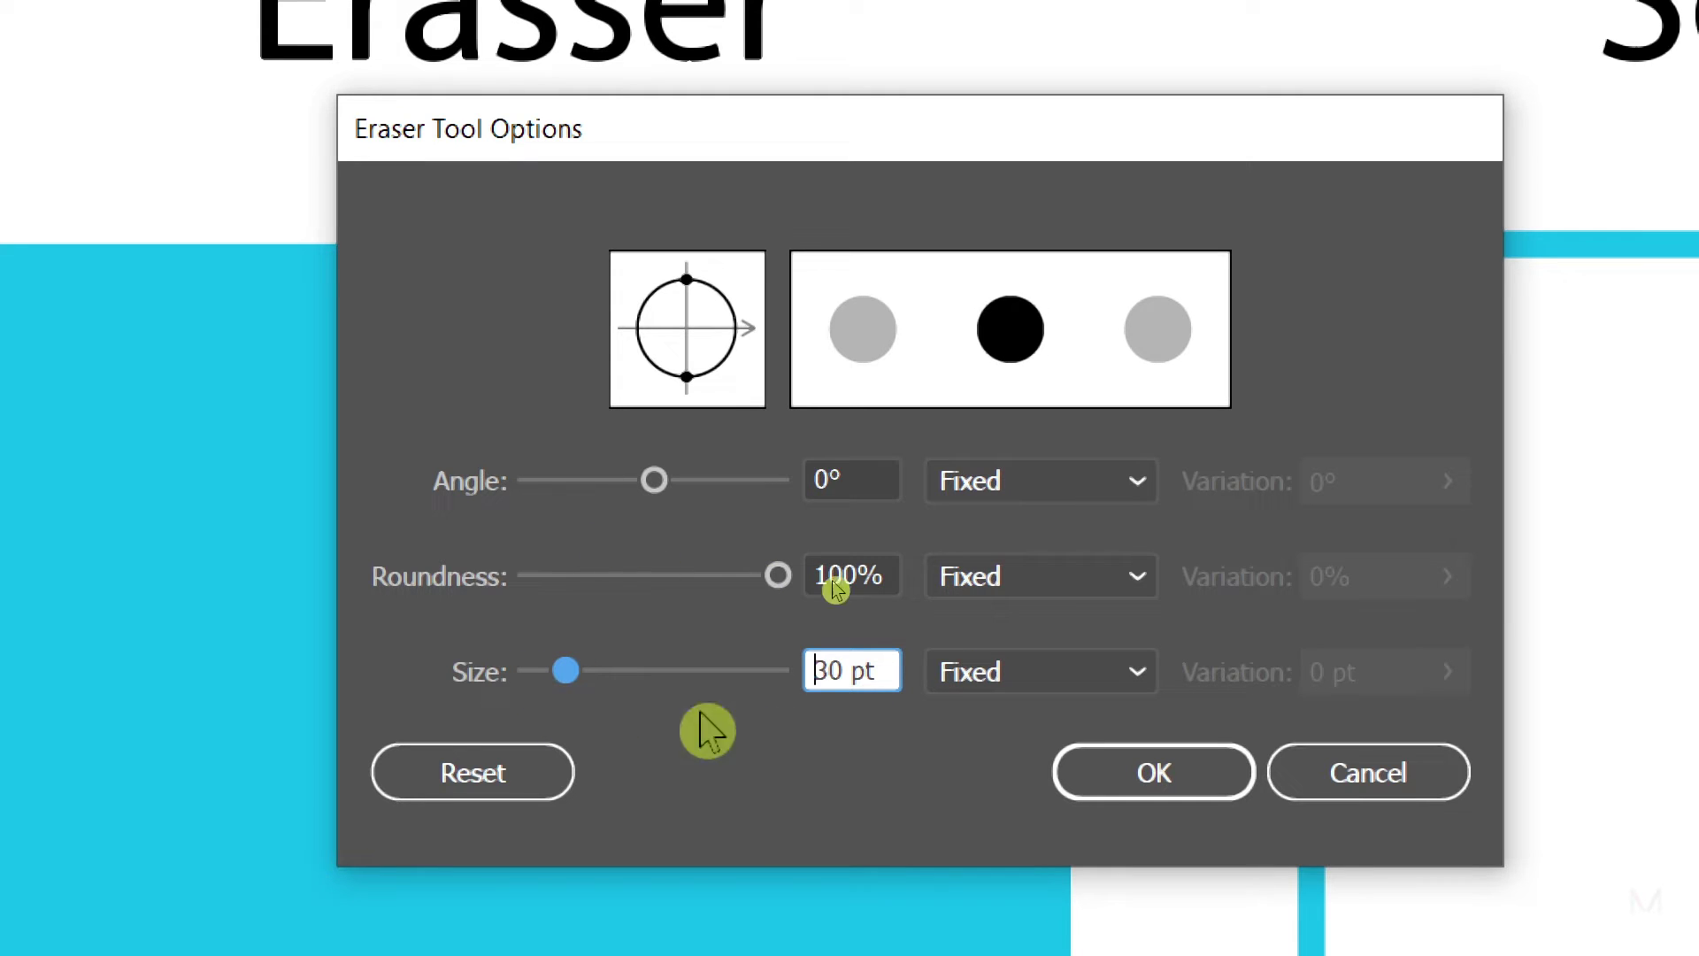
click(1190, 792)
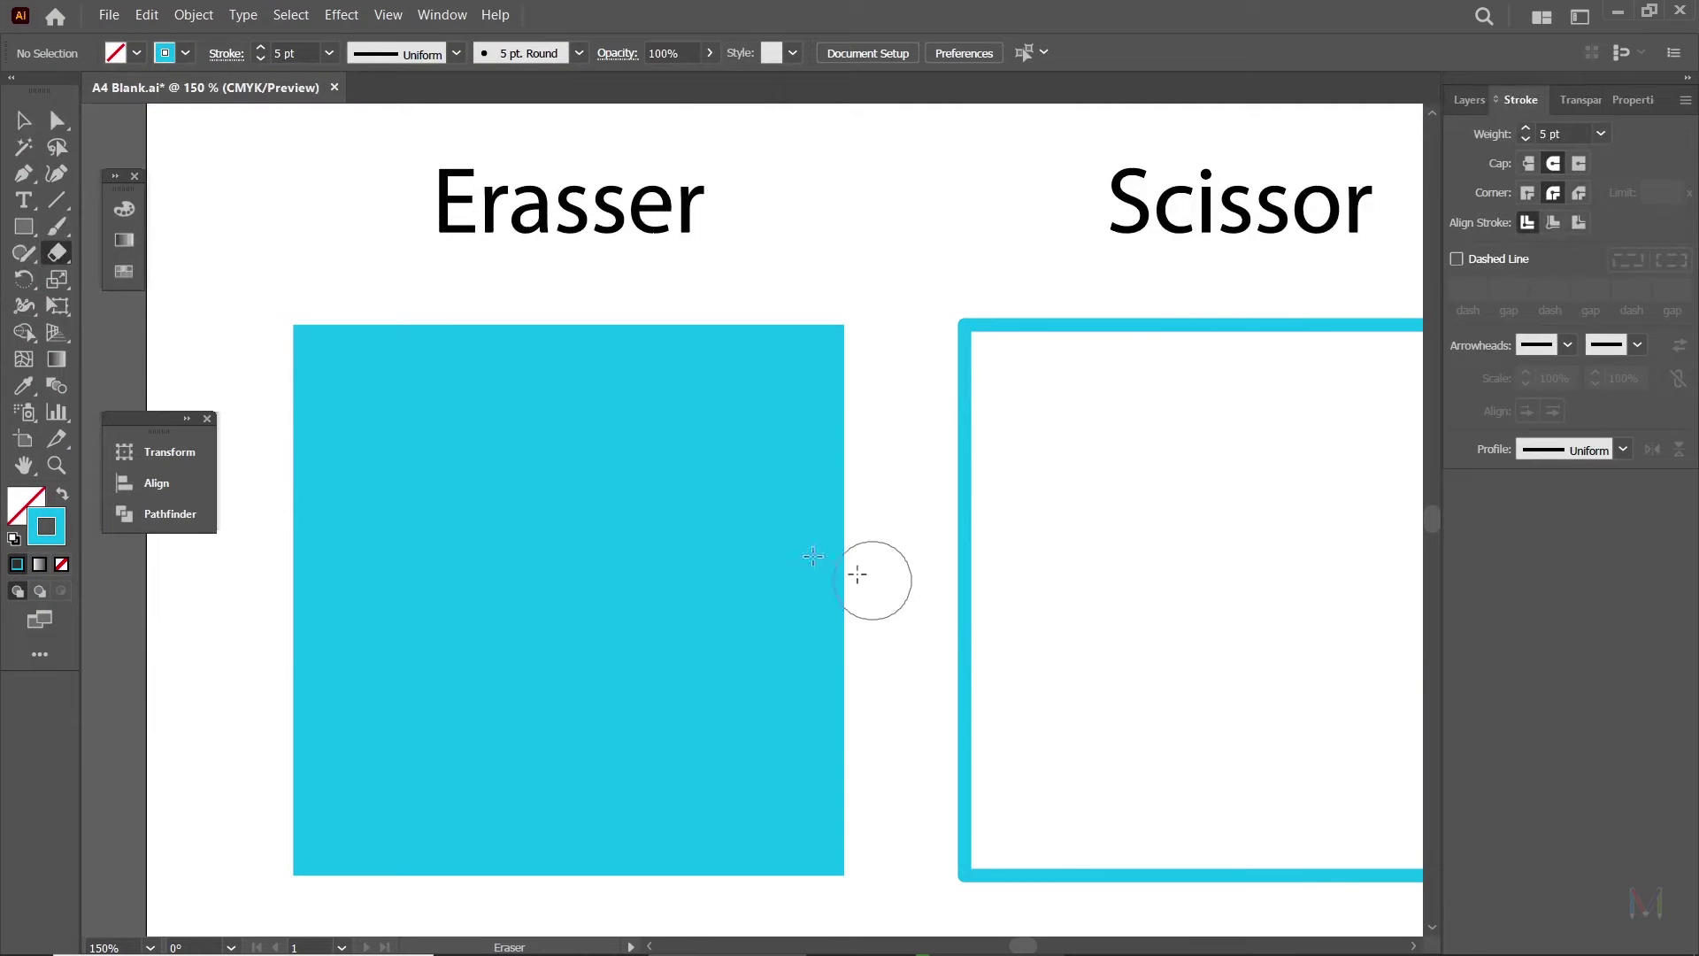
Erase two winding bands across the Erasser square, one through its lower half.
key(ctrl+0)
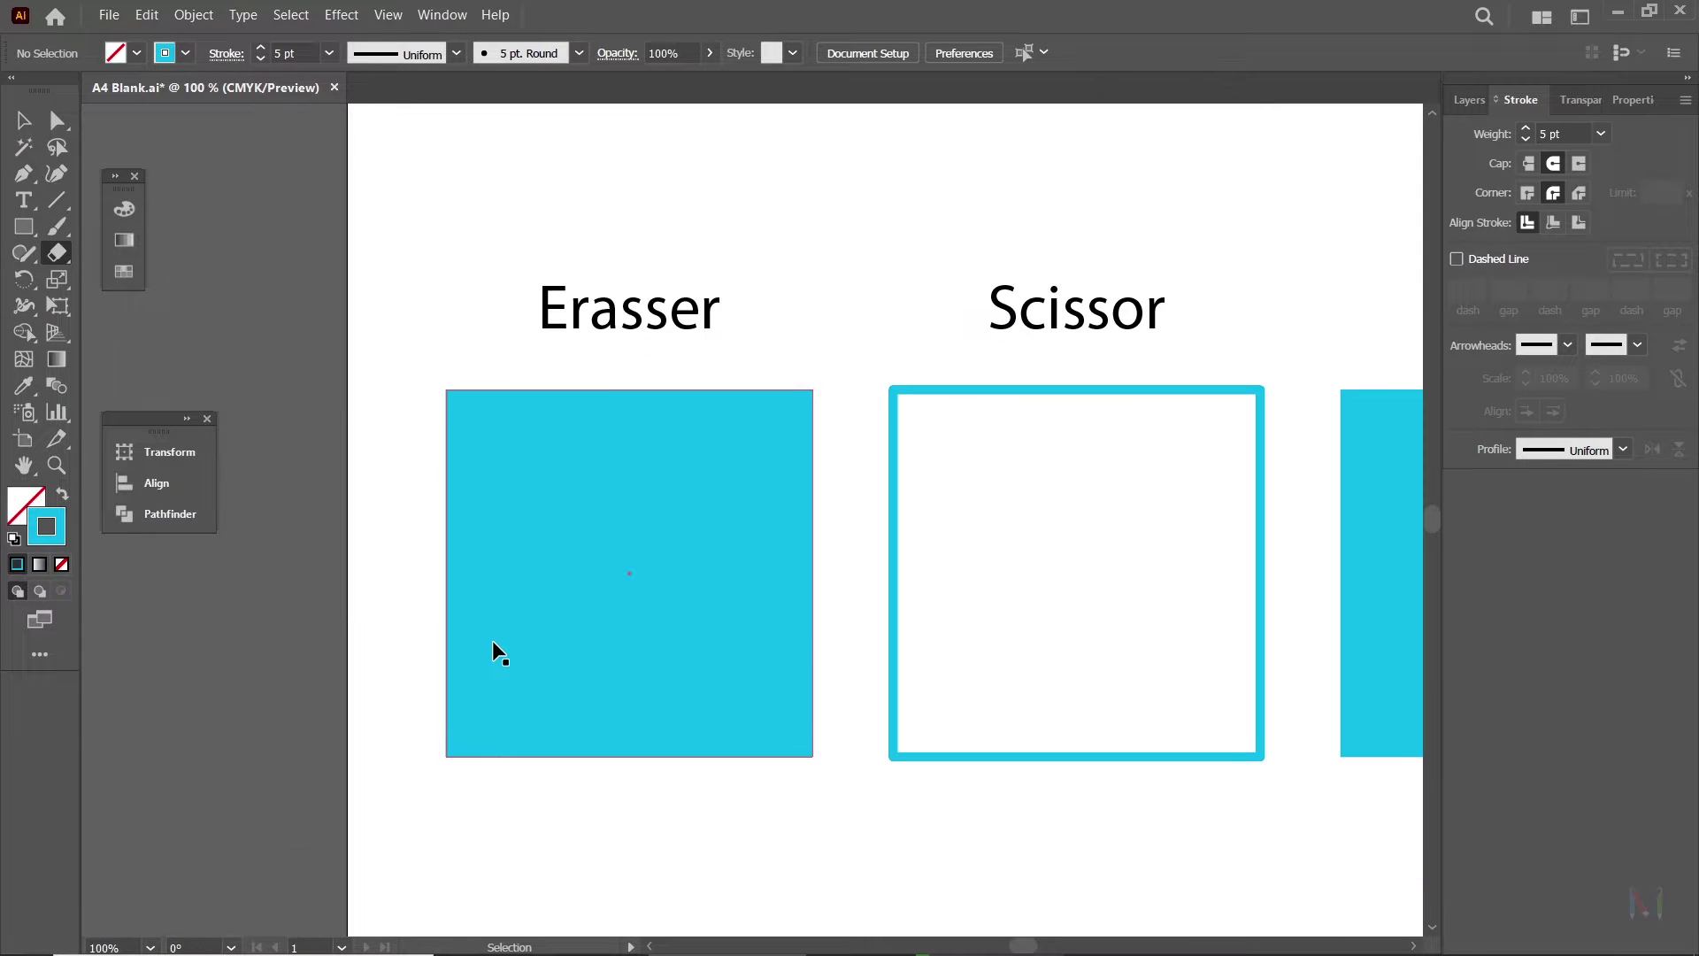
mouse_move(231, 404)
mouse_down()
mouse_move(470, 542)
mouse_move(546, 500)
mouse_up()
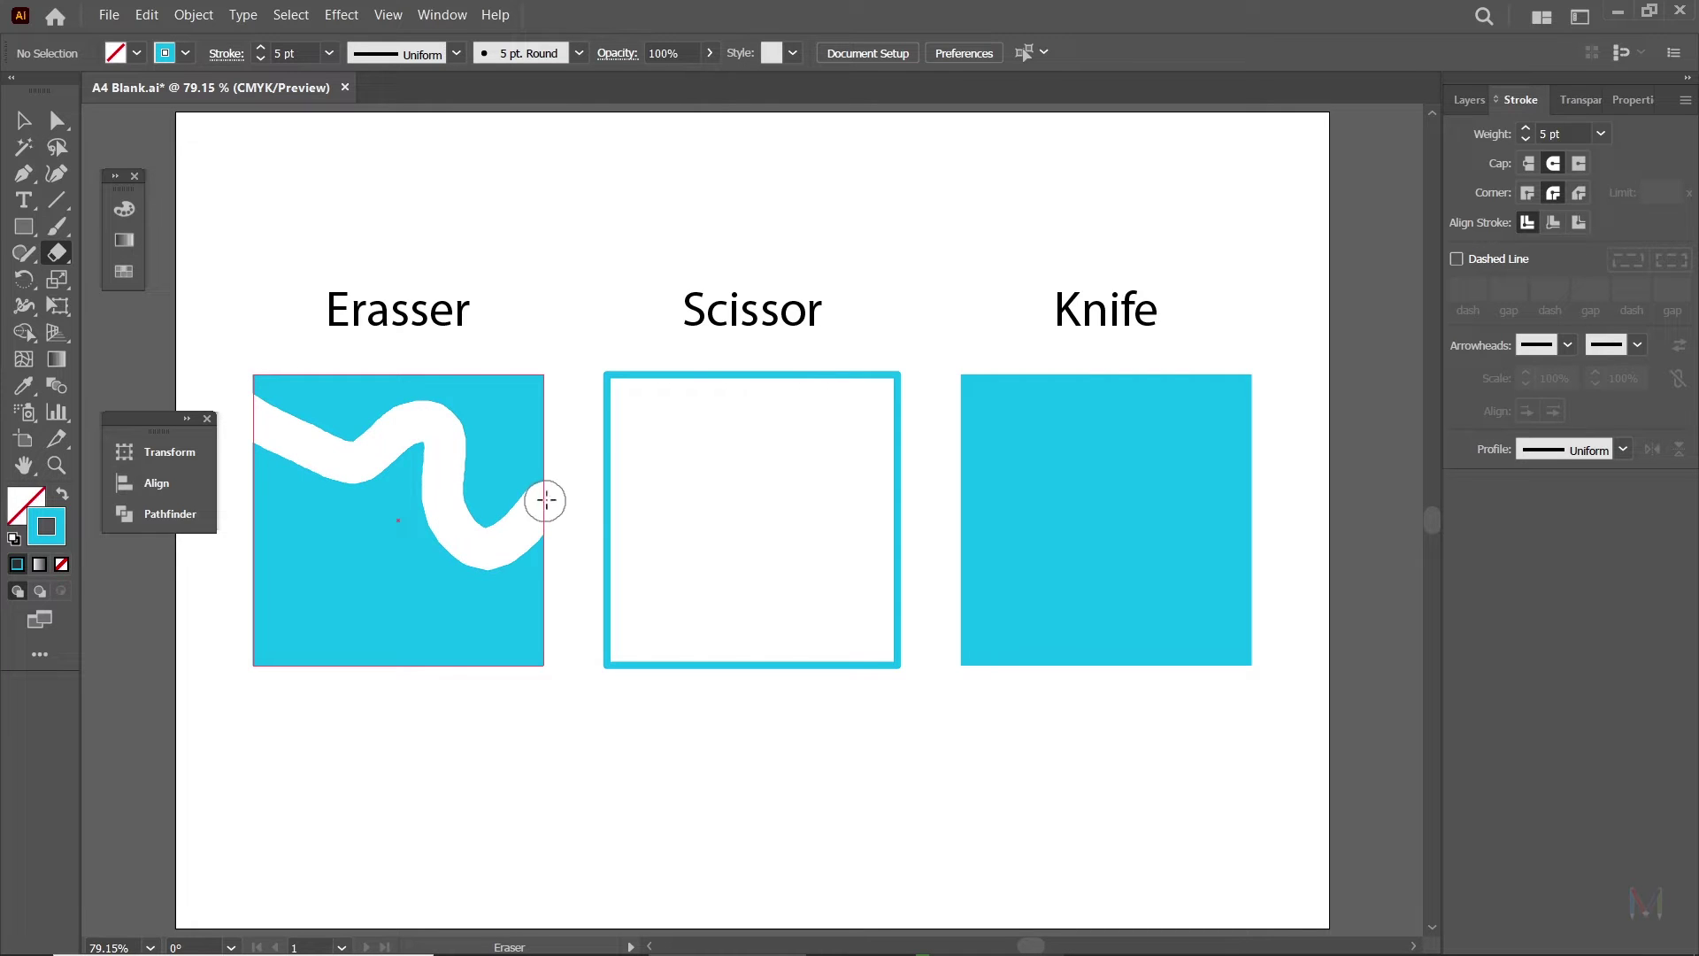
drag(215, 603, 536, 598)
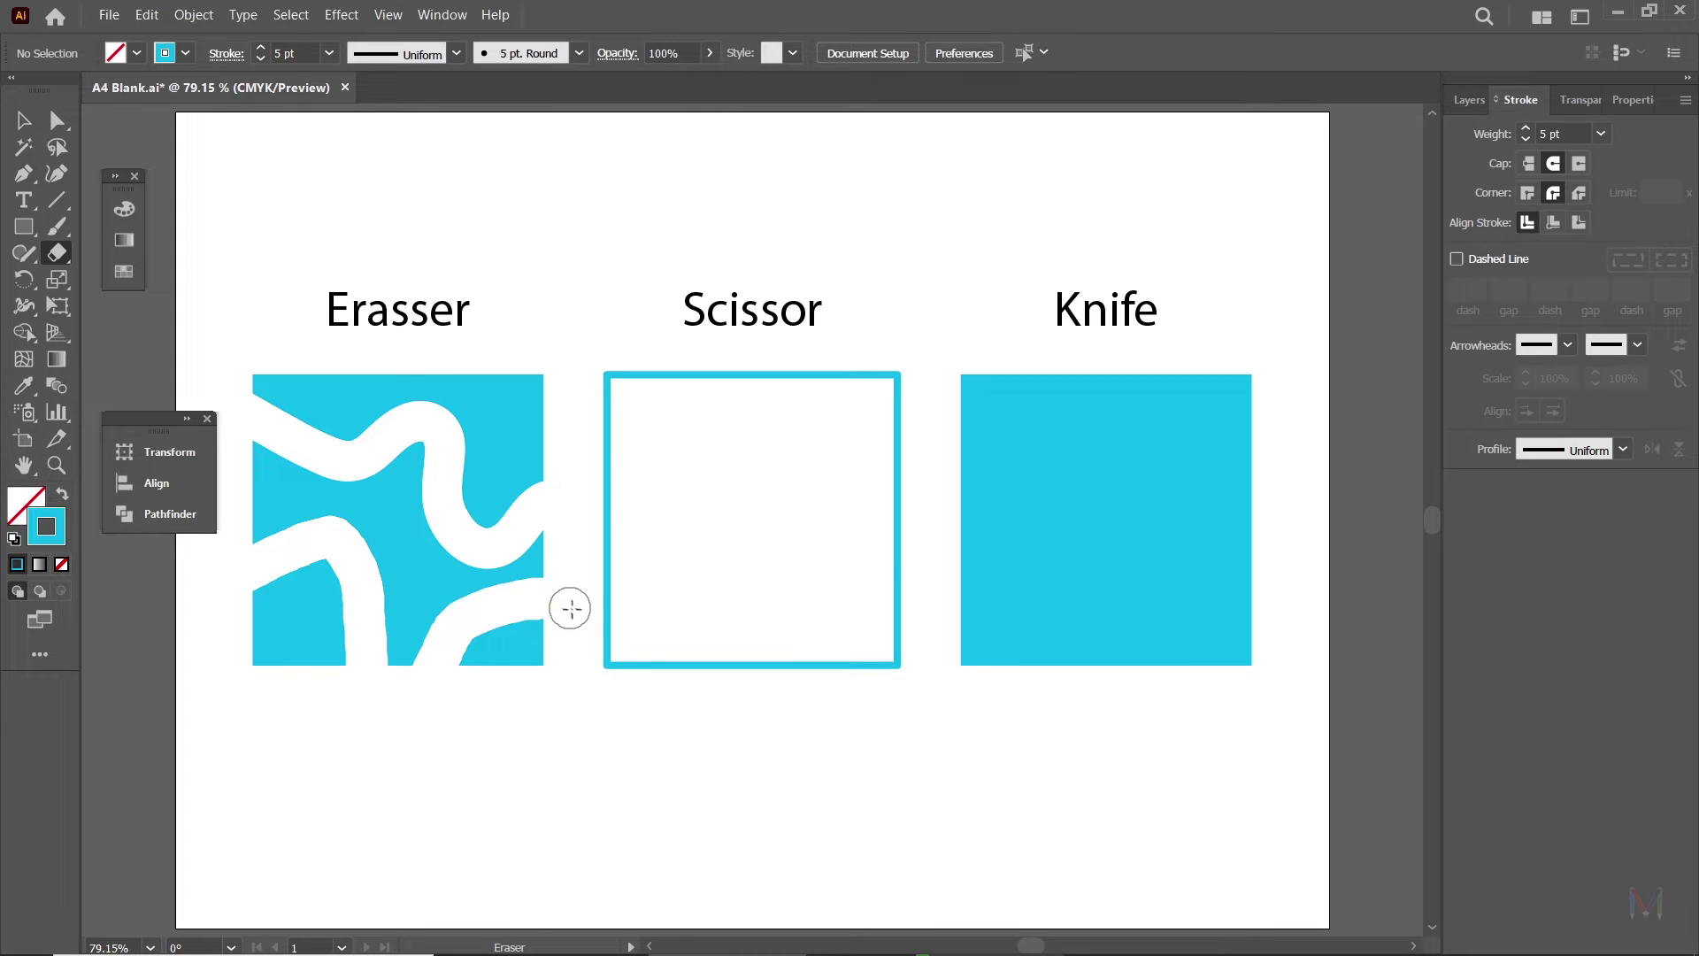
Drag the top, lower-left and middle pieces aside to confirm they're separate, undoing each move.
click(23, 119)
drag(498, 608, 753, 629)
key(ctrl+plus)
key(ctrl+plus)
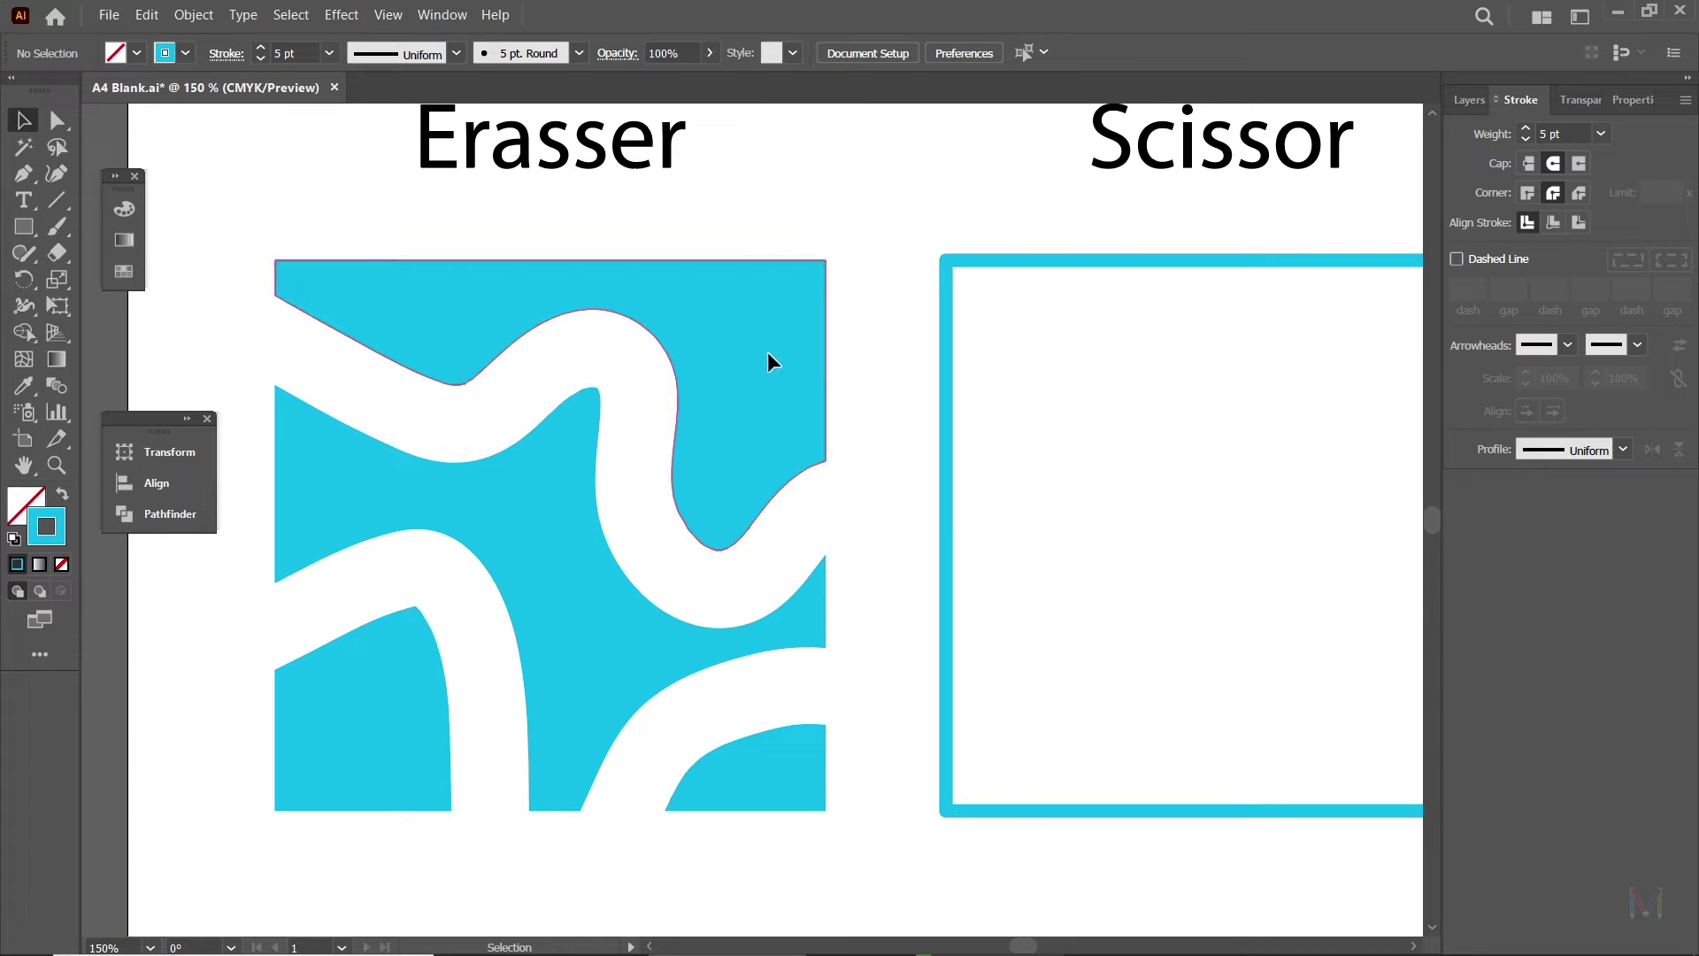
drag(766, 359, 818, 331)
key(ctrl+z)
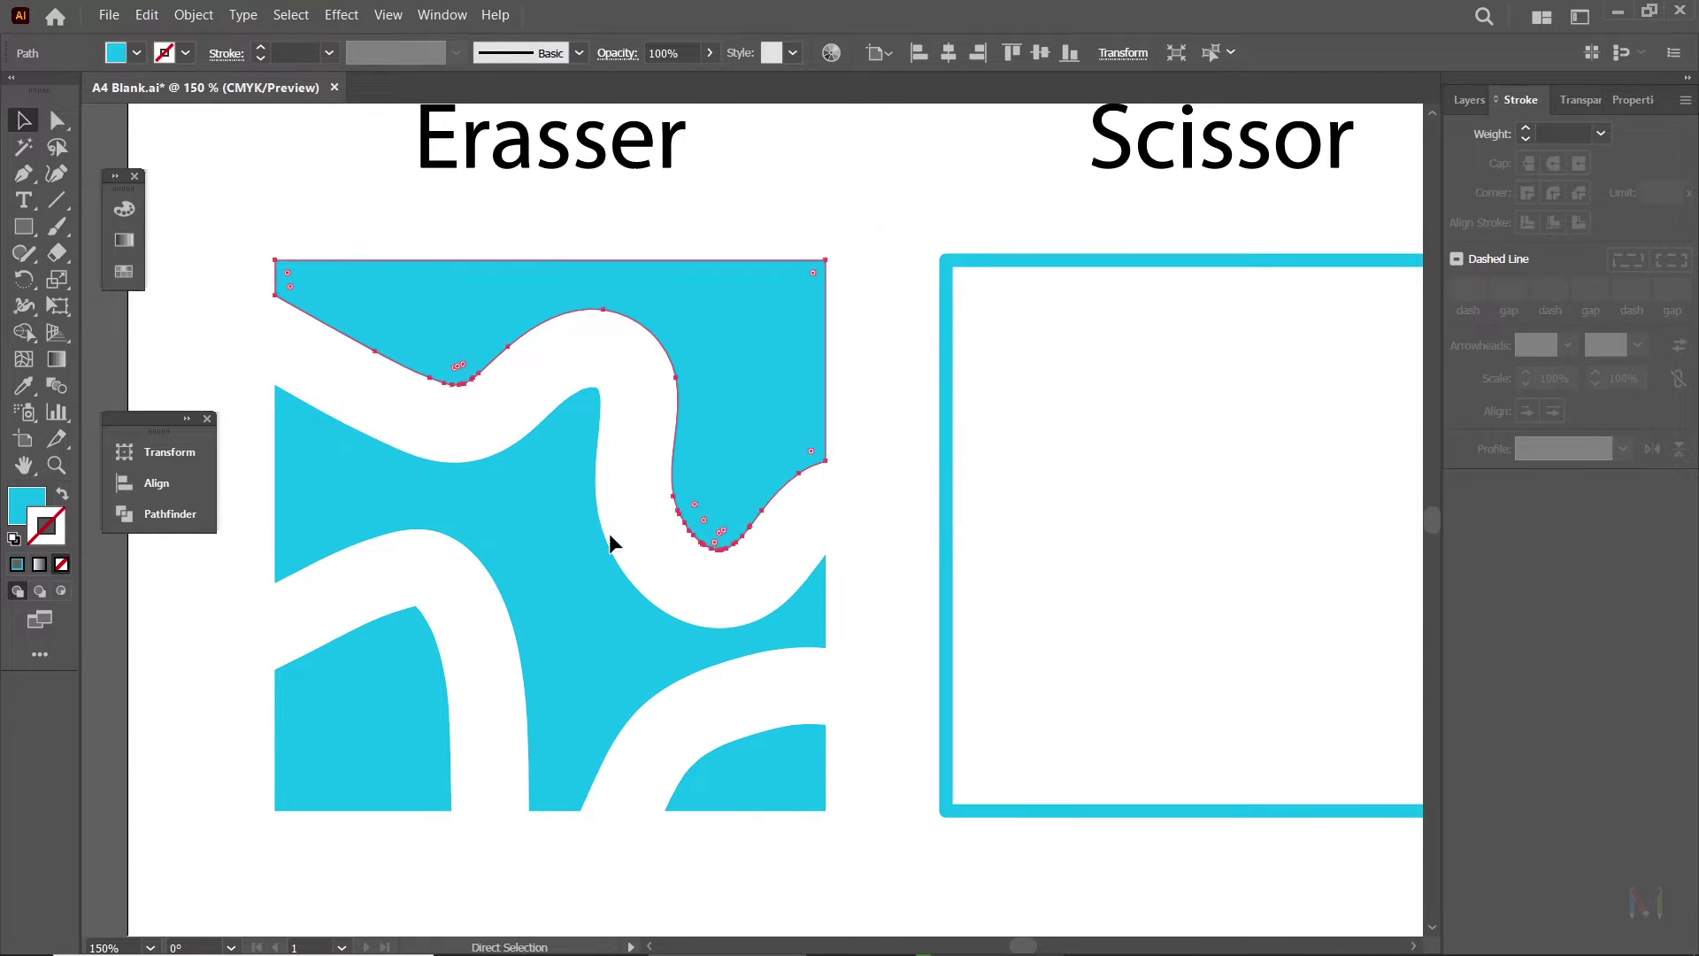
drag(450, 715, 397, 783)
key(ctrl+z)
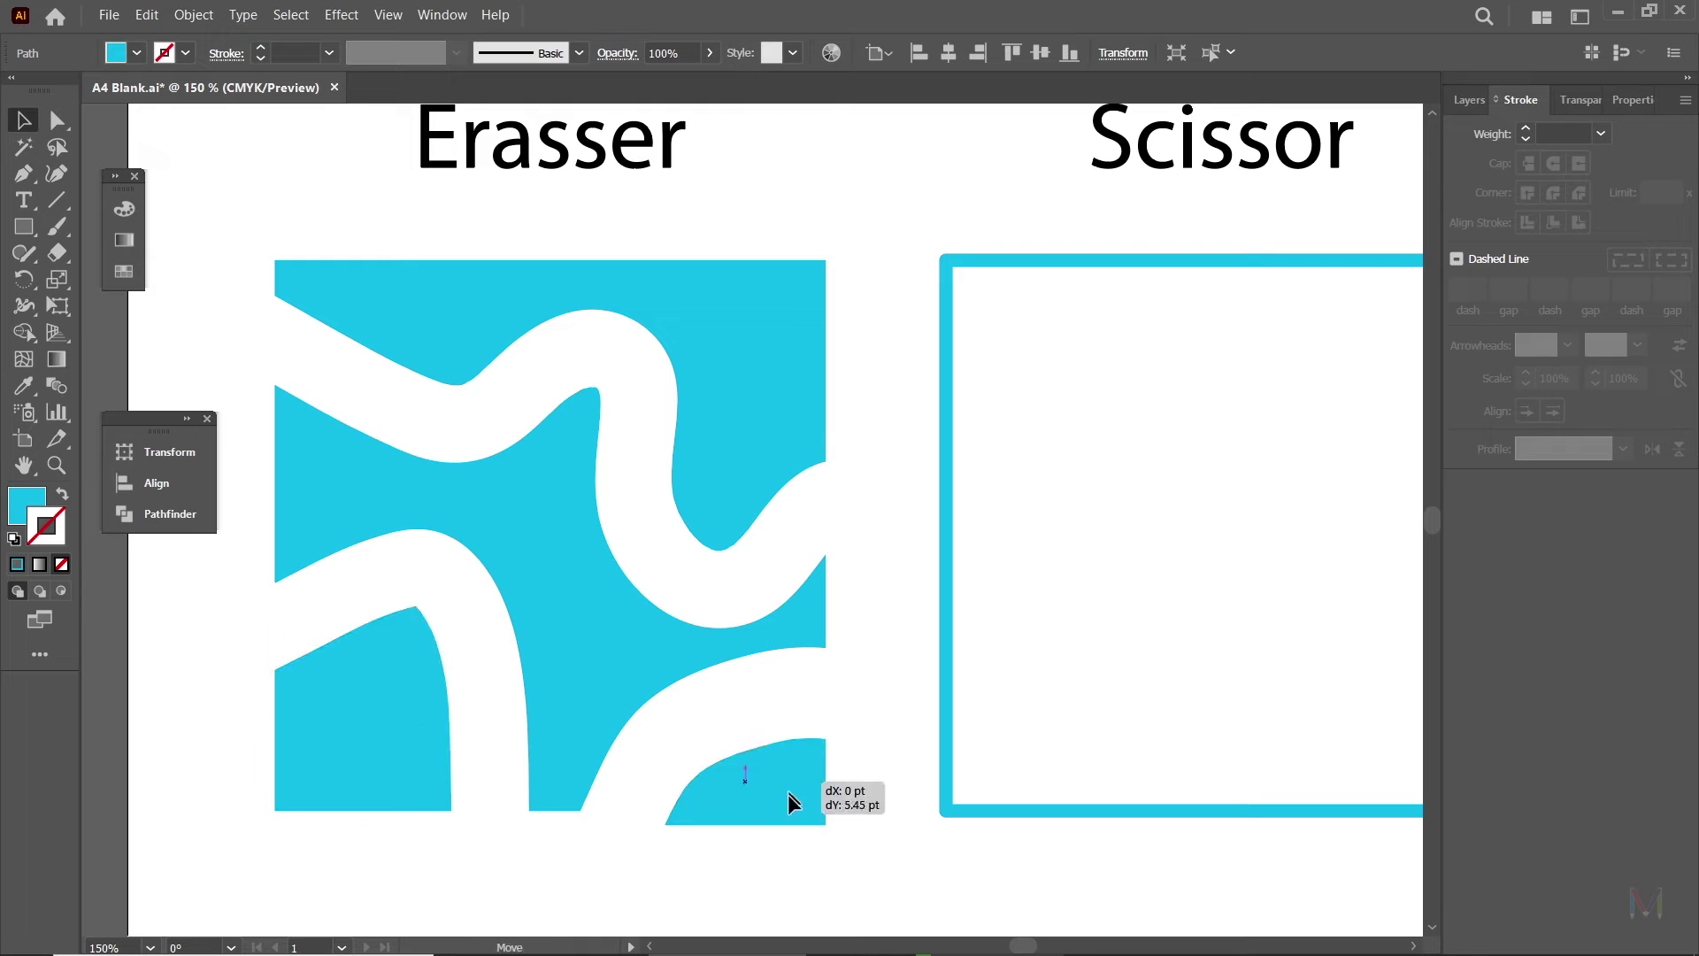
drag(624, 666, 580, 687)
key(ctrl+z)
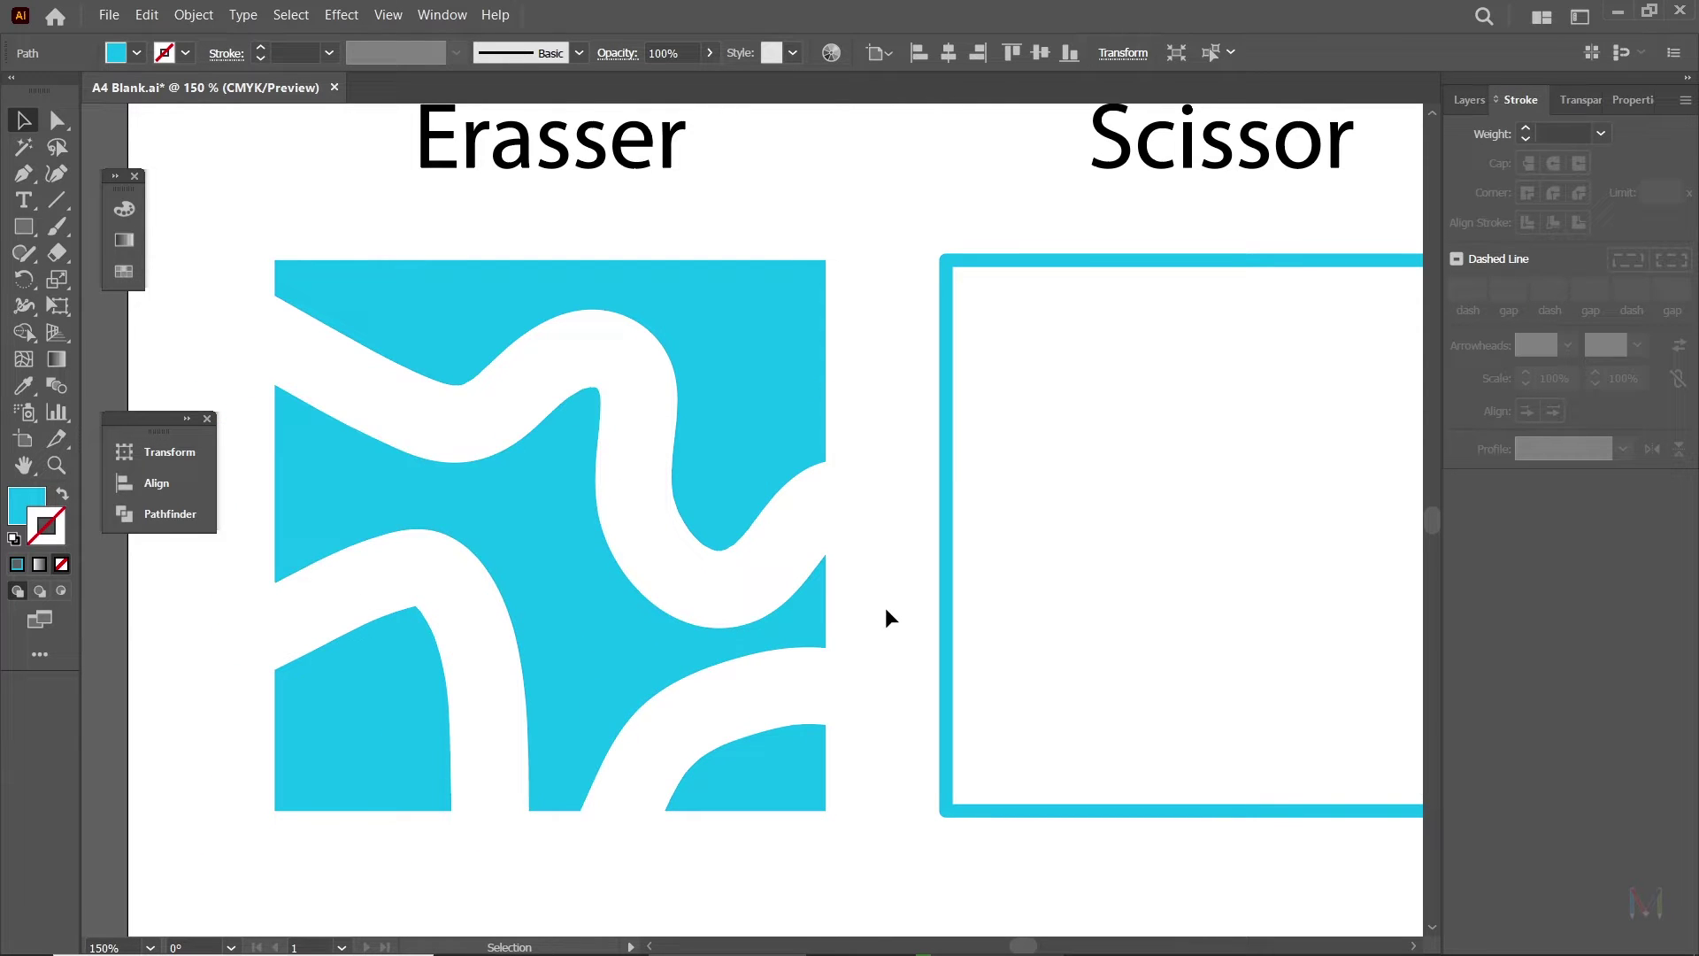
click(885, 607)
key(ctrl+0)
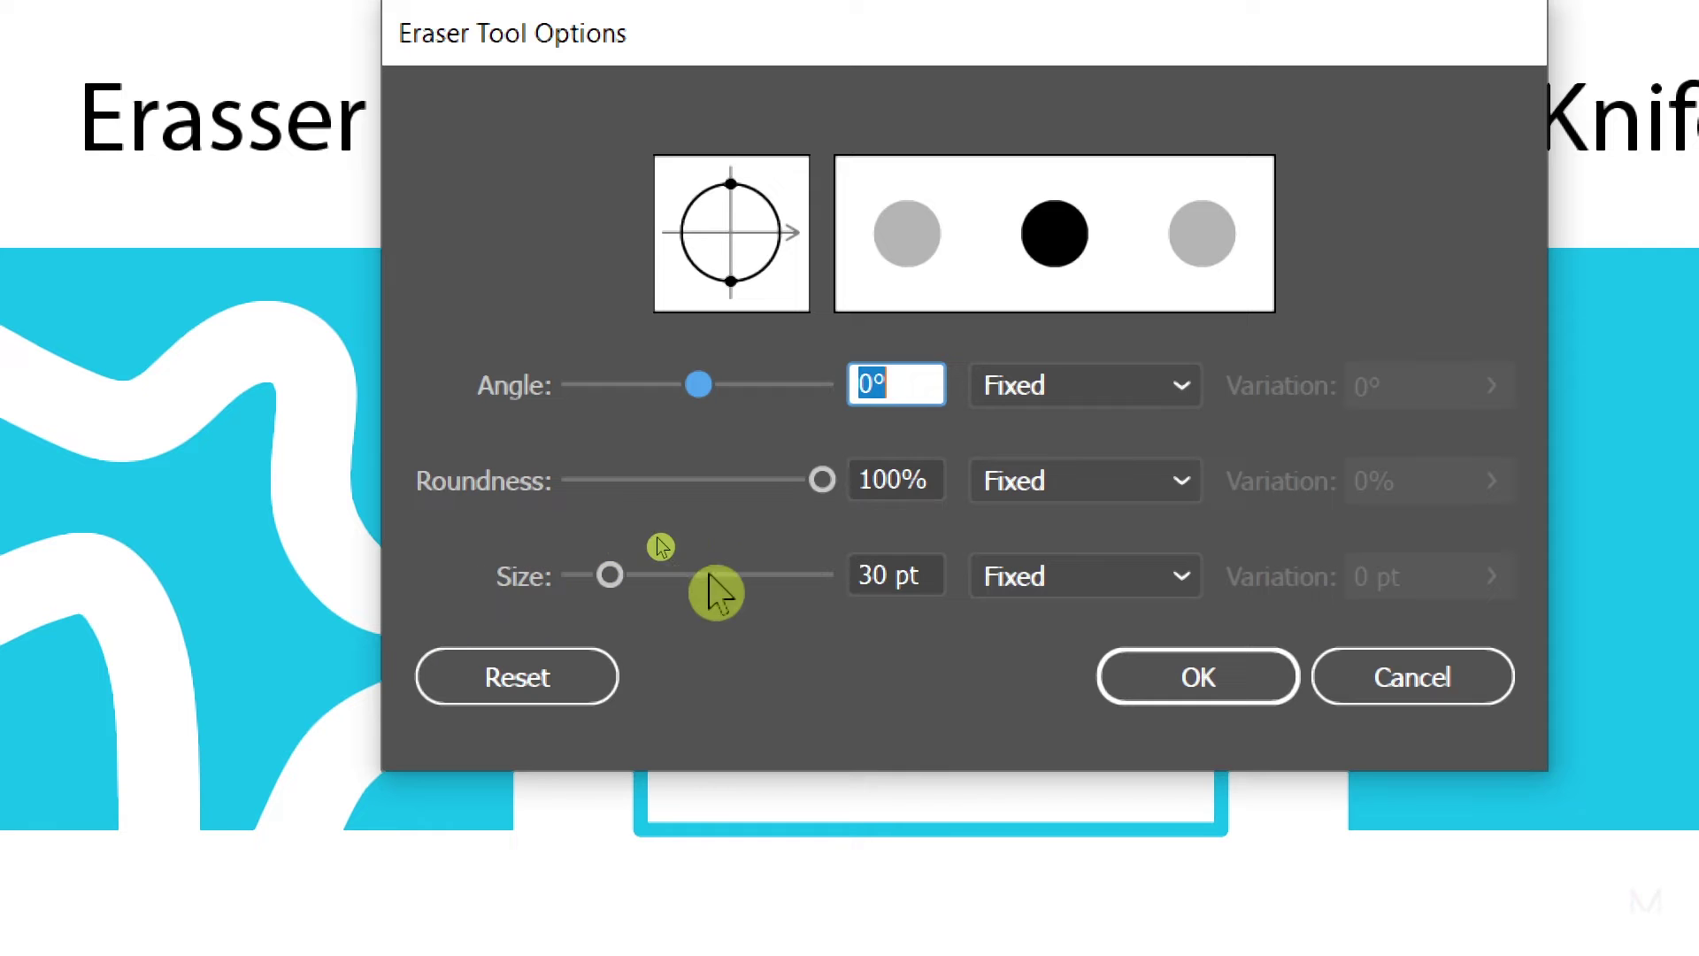
Change the eraser options to 14% roundness and a 45° angle.
click(917, 579)
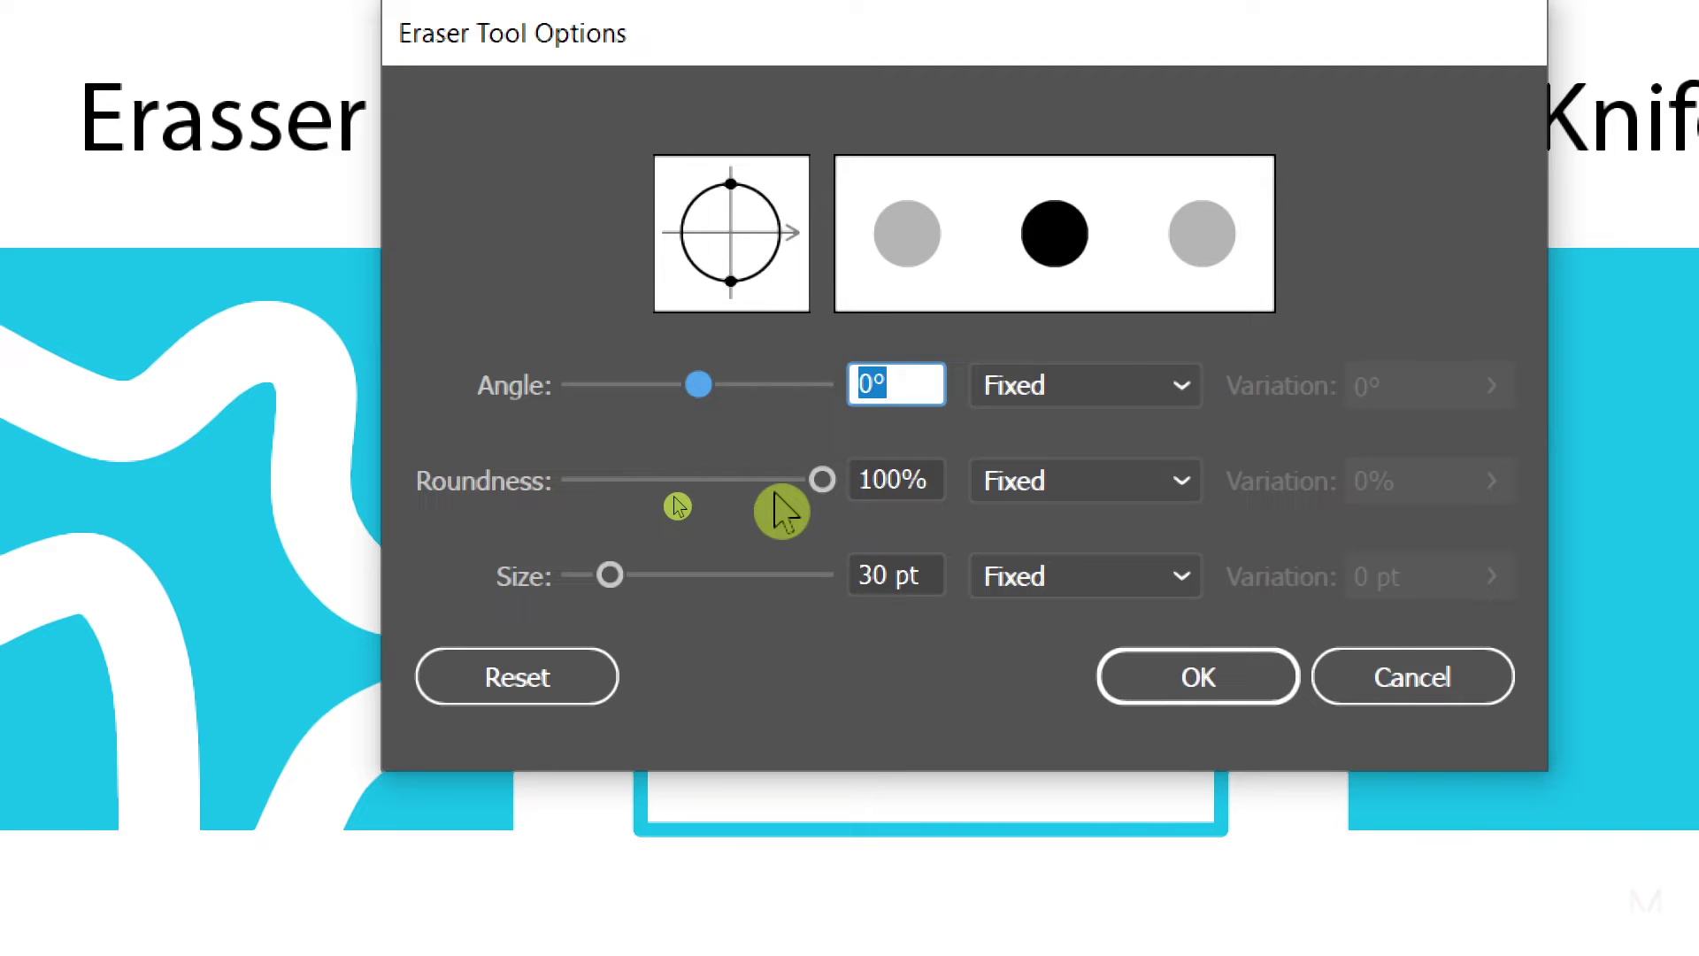
click(823, 482)
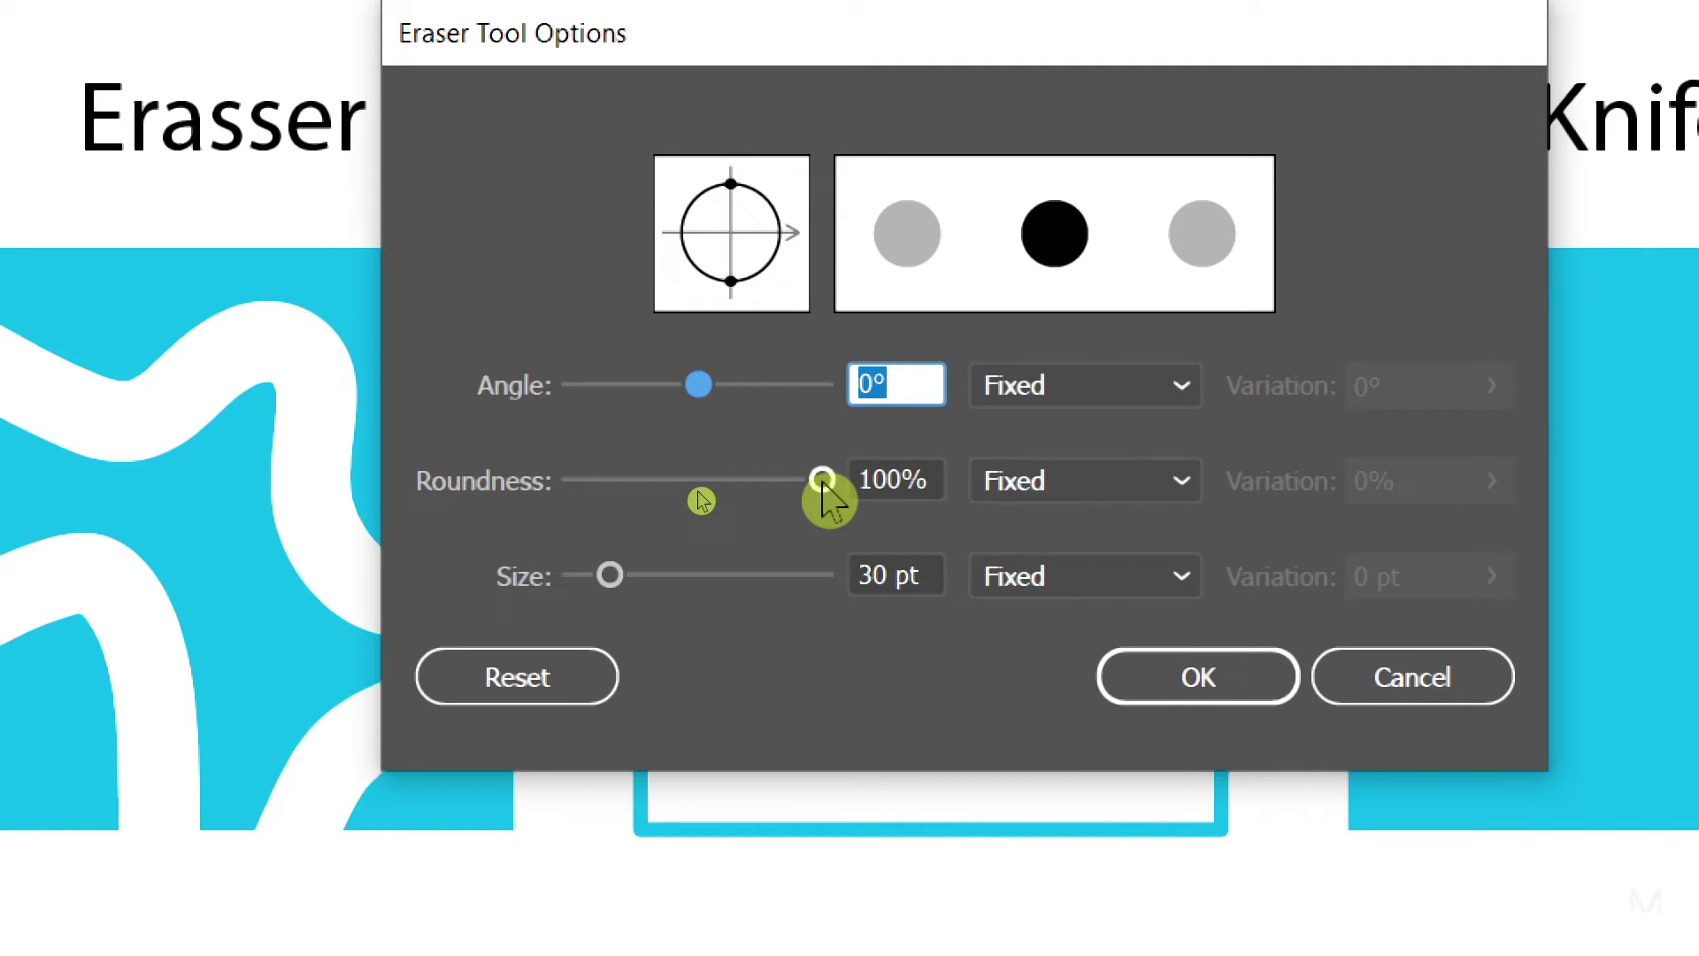
drag(822, 485, 611, 503)
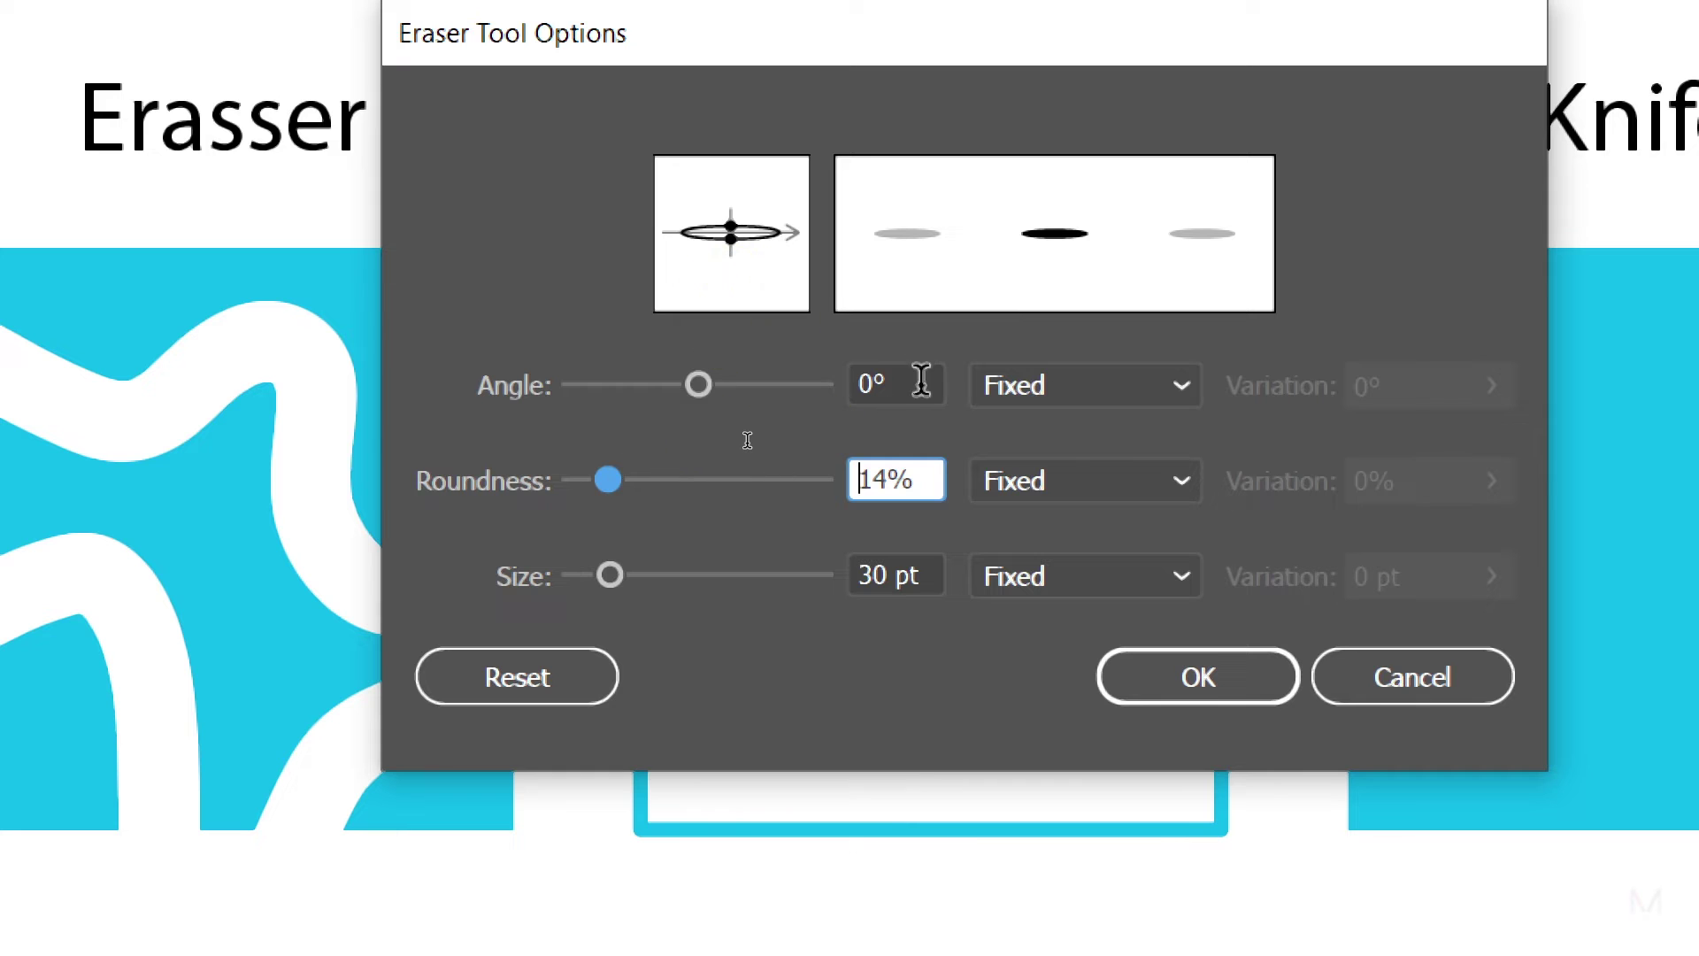
key(shift+Tab)
text(45)
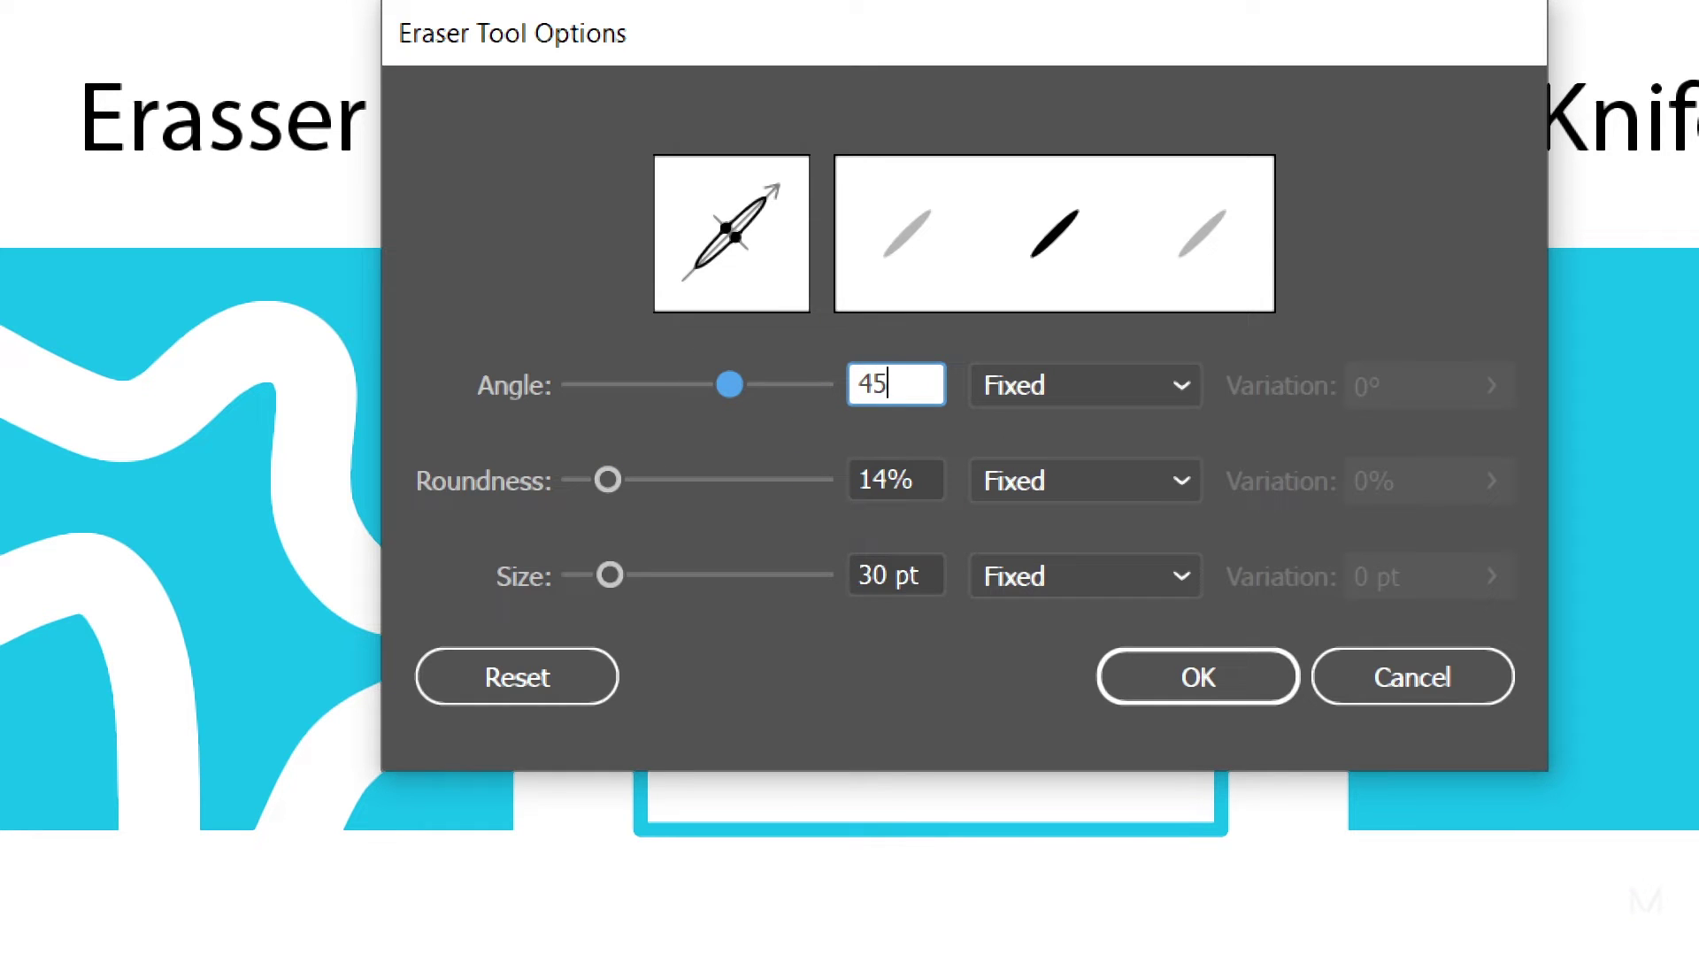
click(1204, 684)
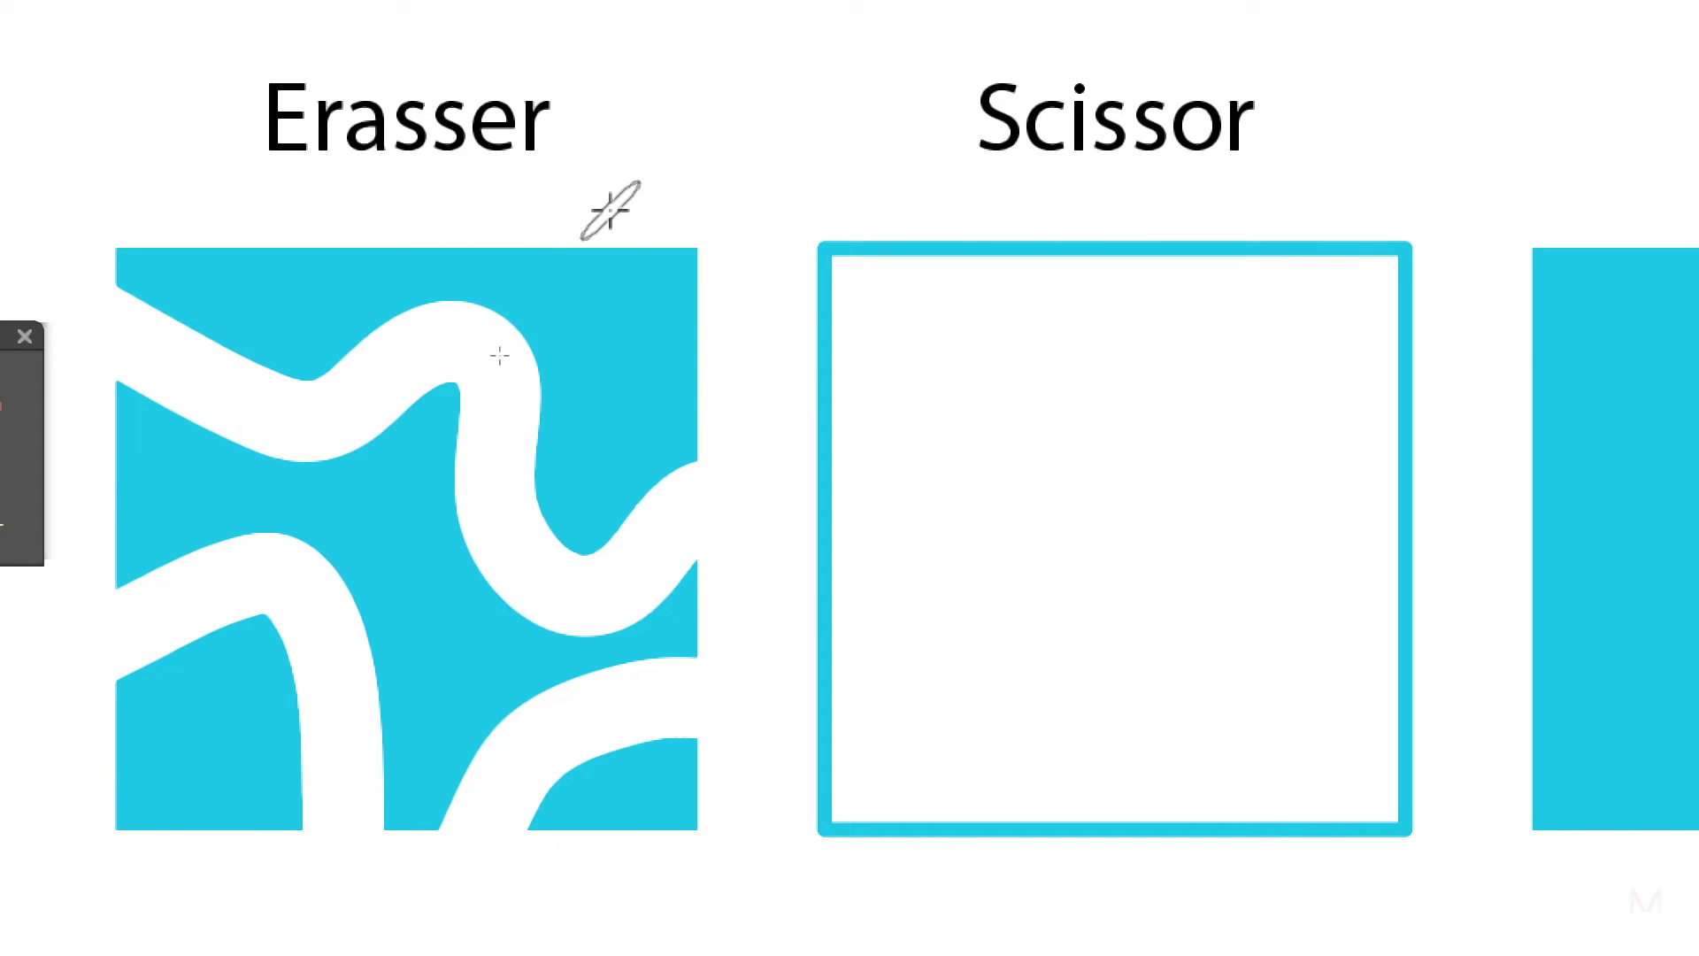
Erase a lightning-shaped zigzag at the top-right, then stamp eight small diagonal slashes across the square.
drag(624, 197, 677, 301)
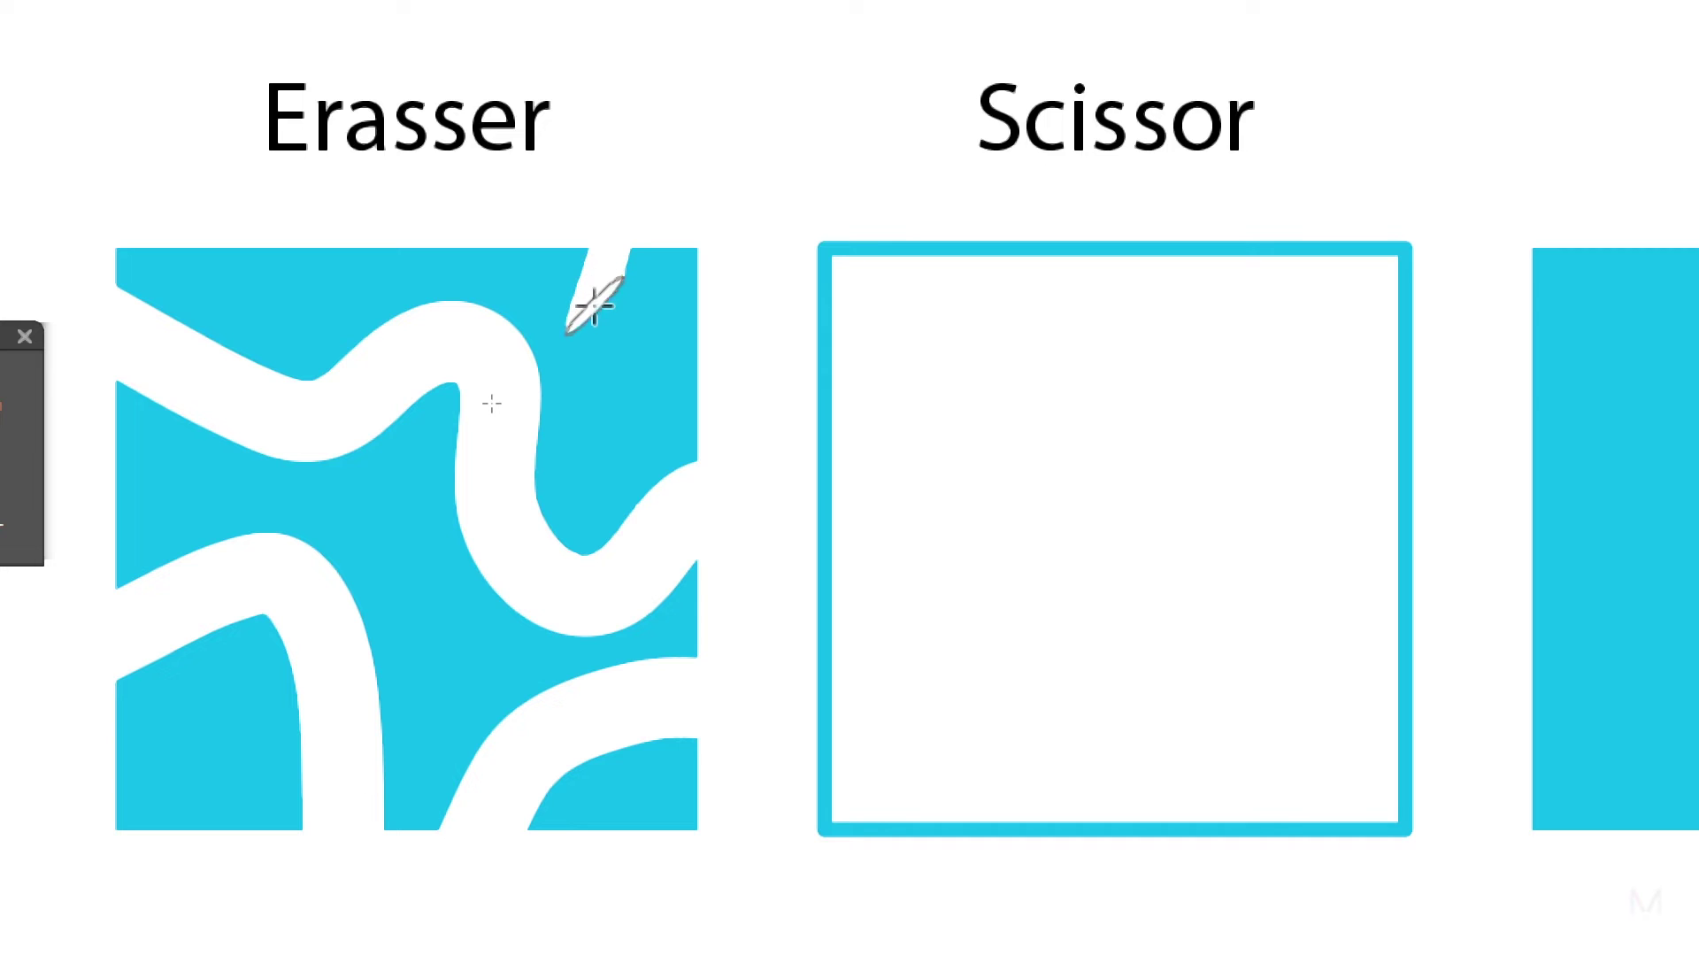
drag(677, 301, 566, 489)
click(400, 456)
click(434, 622)
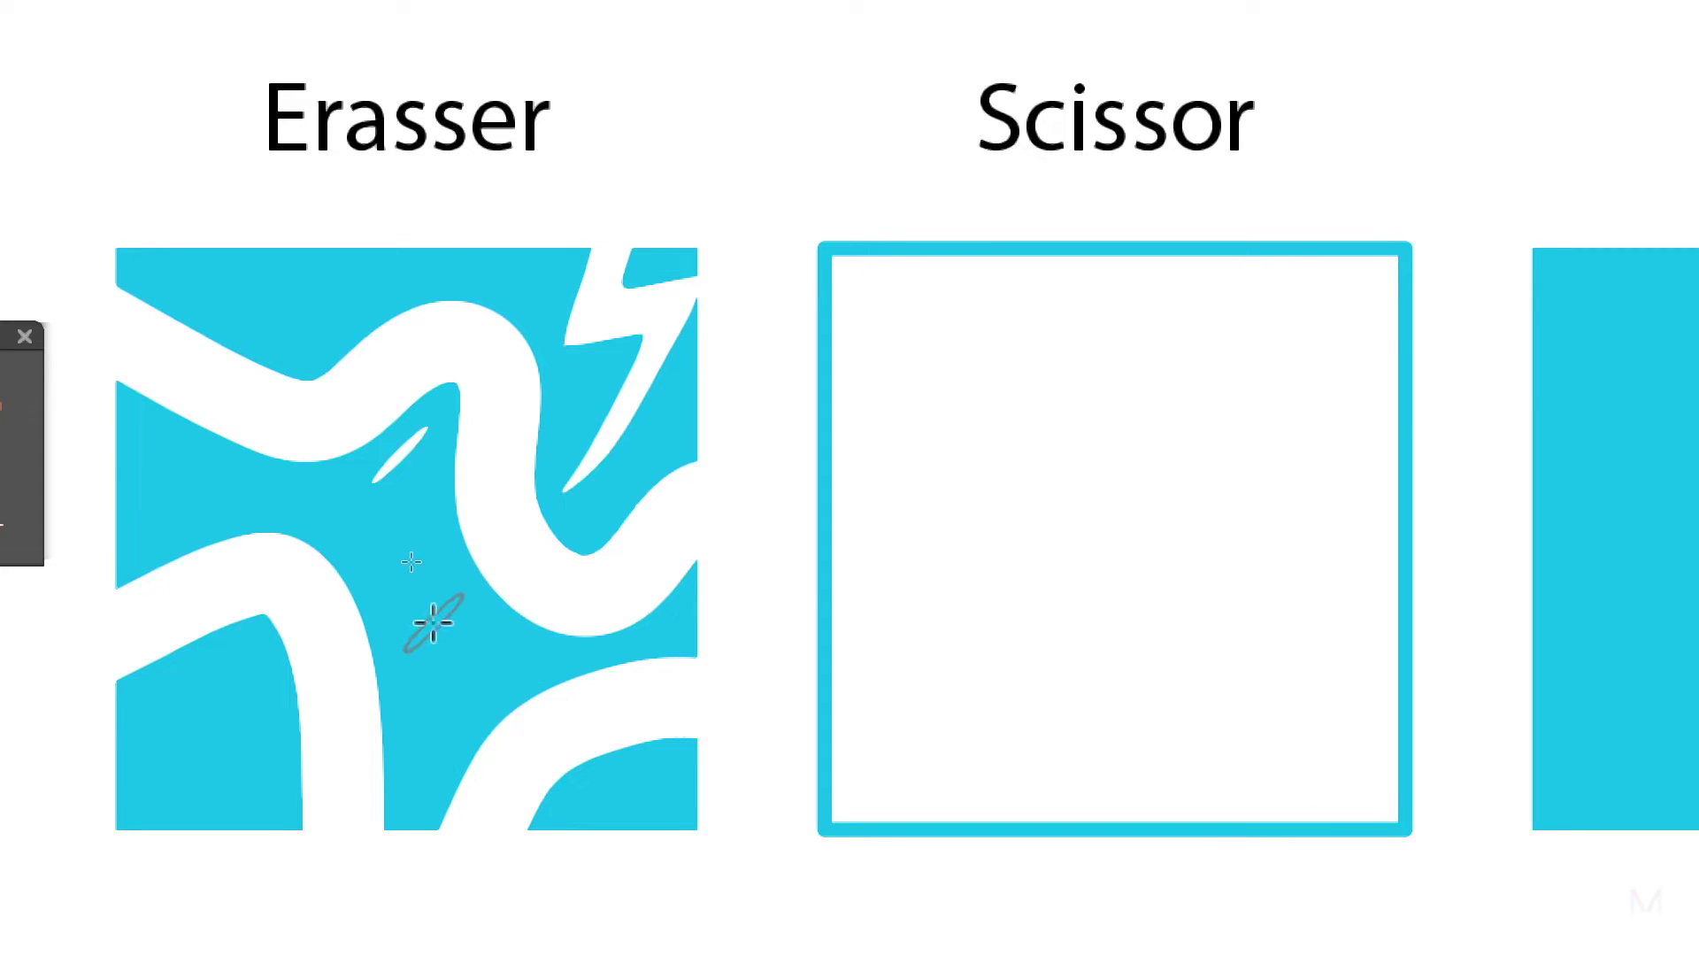
click(389, 539)
click(235, 492)
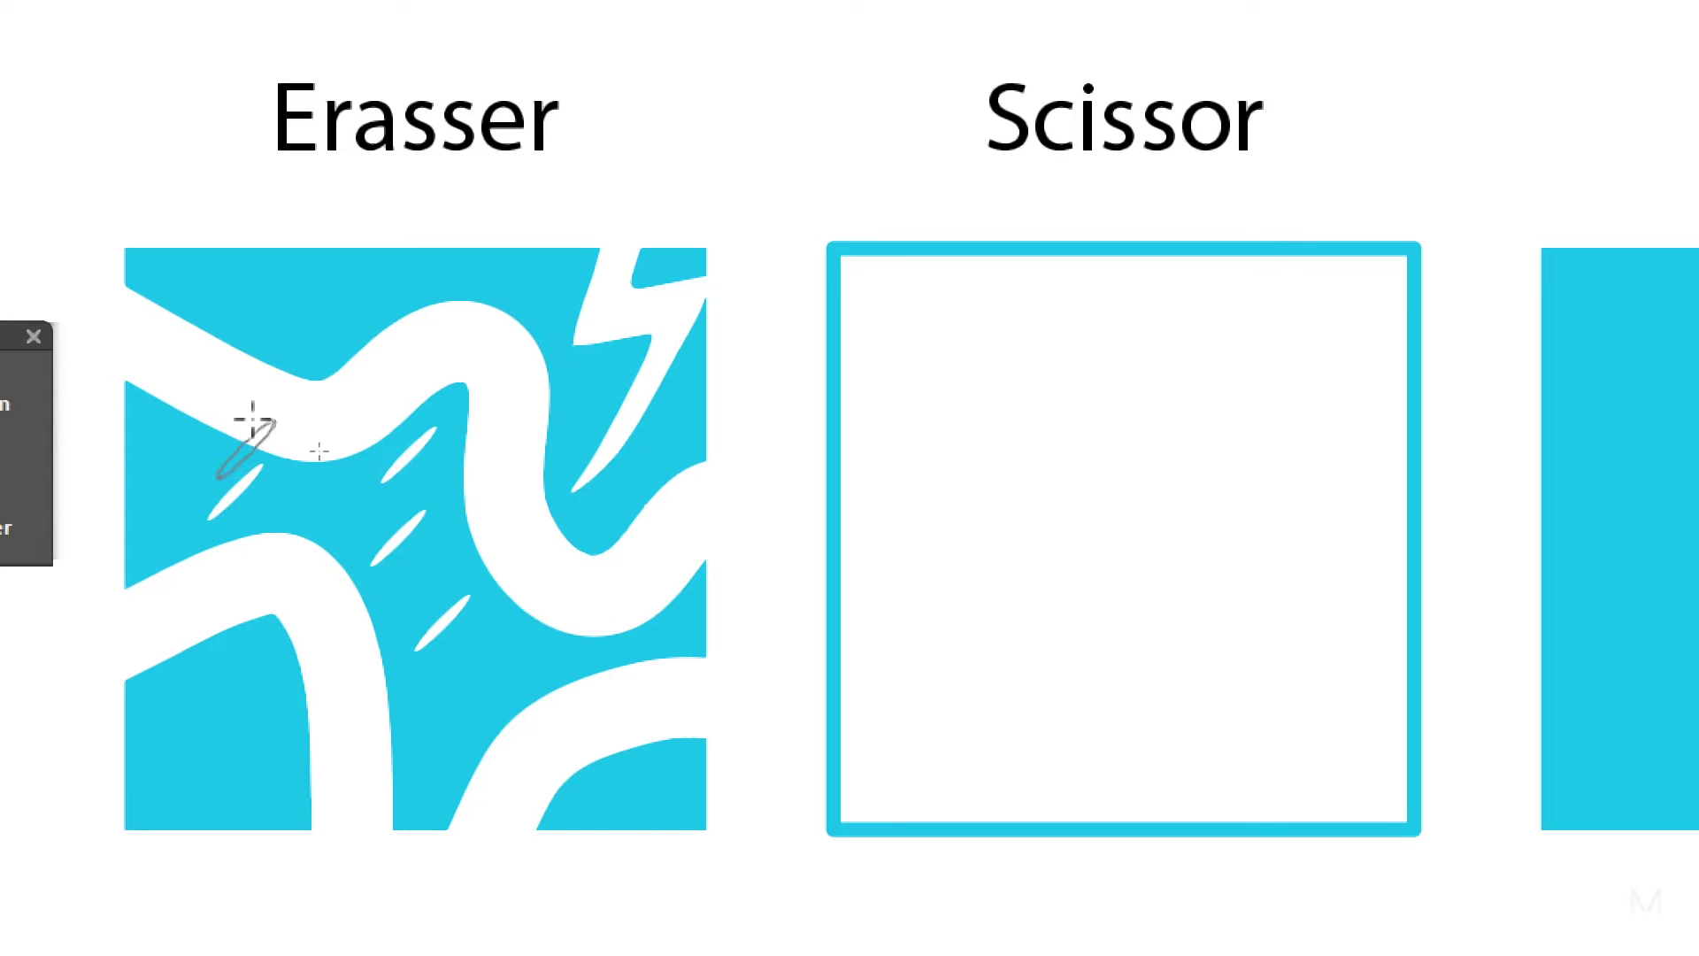
click(297, 283)
click(203, 733)
click(660, 797)
click(453, 711)
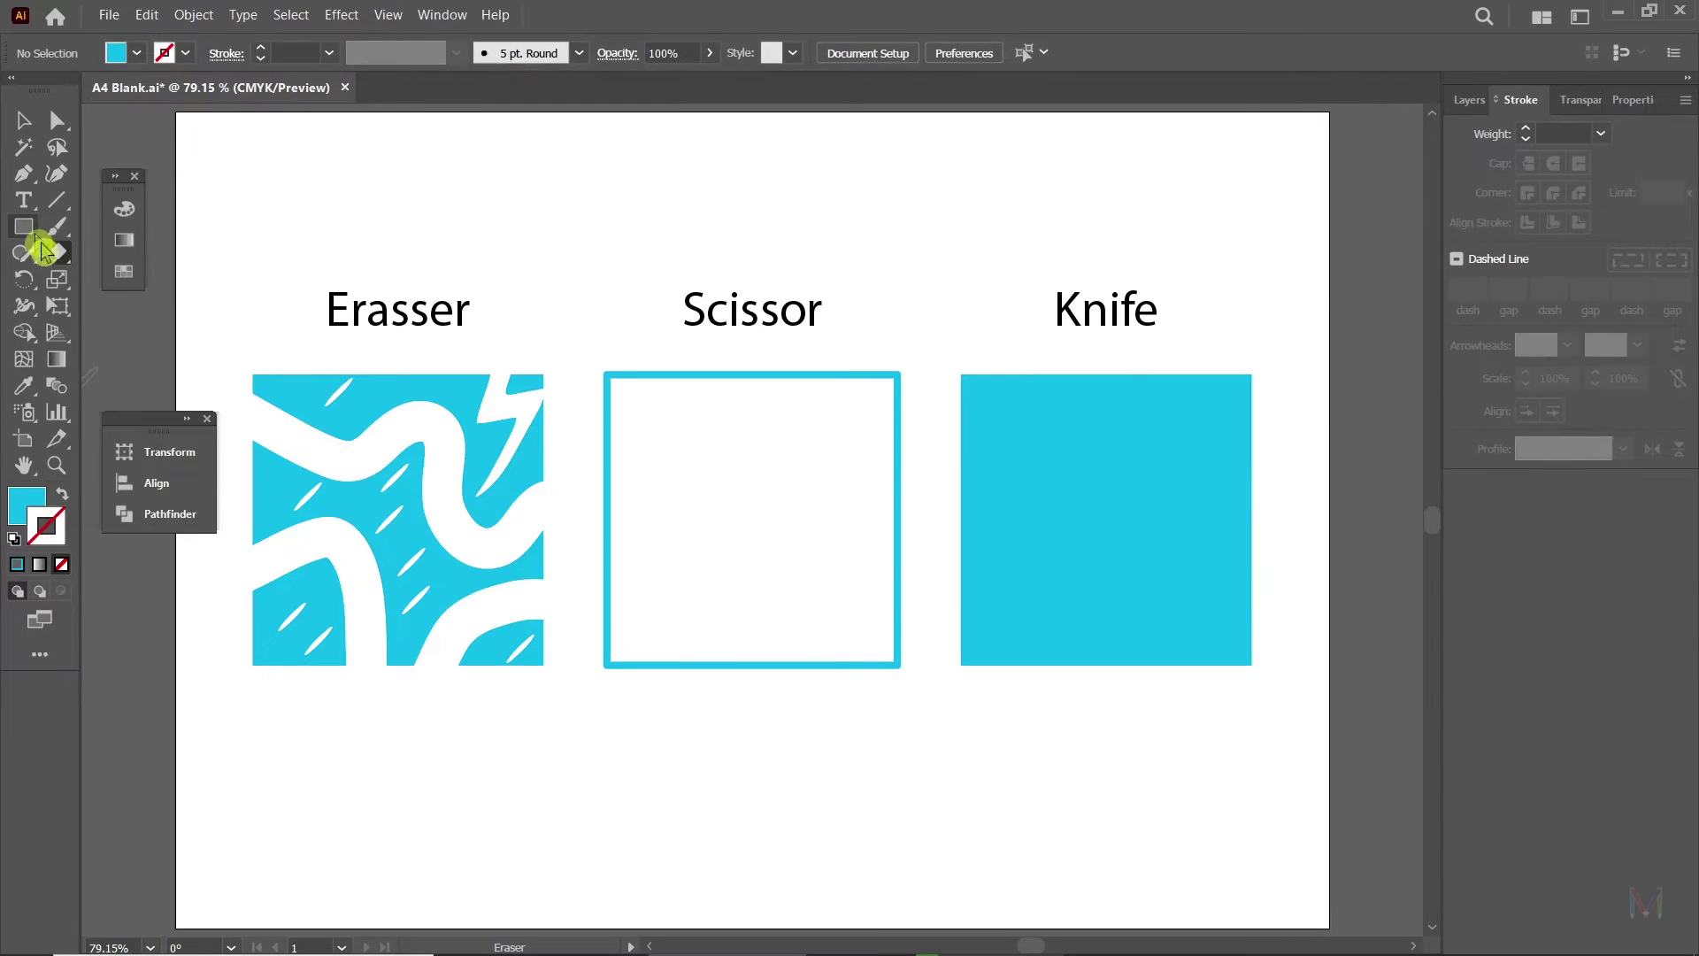
Reset the eraser options to 0° angle and 100% roundness, and stop erasing.
double_click(57, 253)
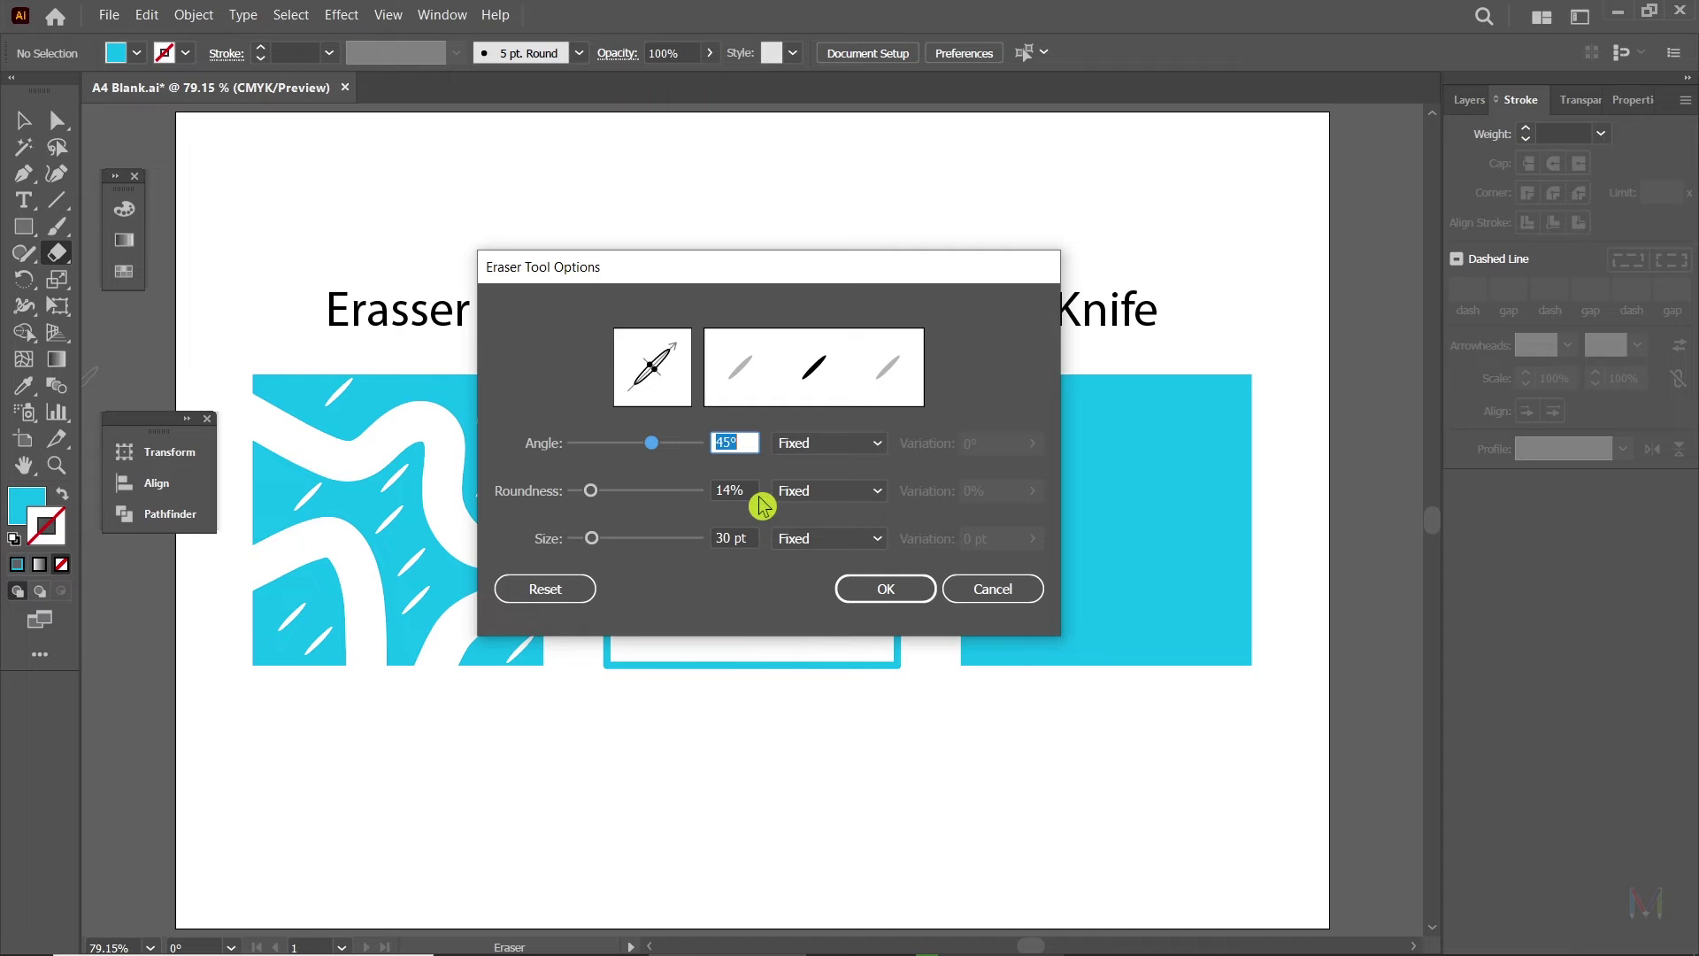
text(0)
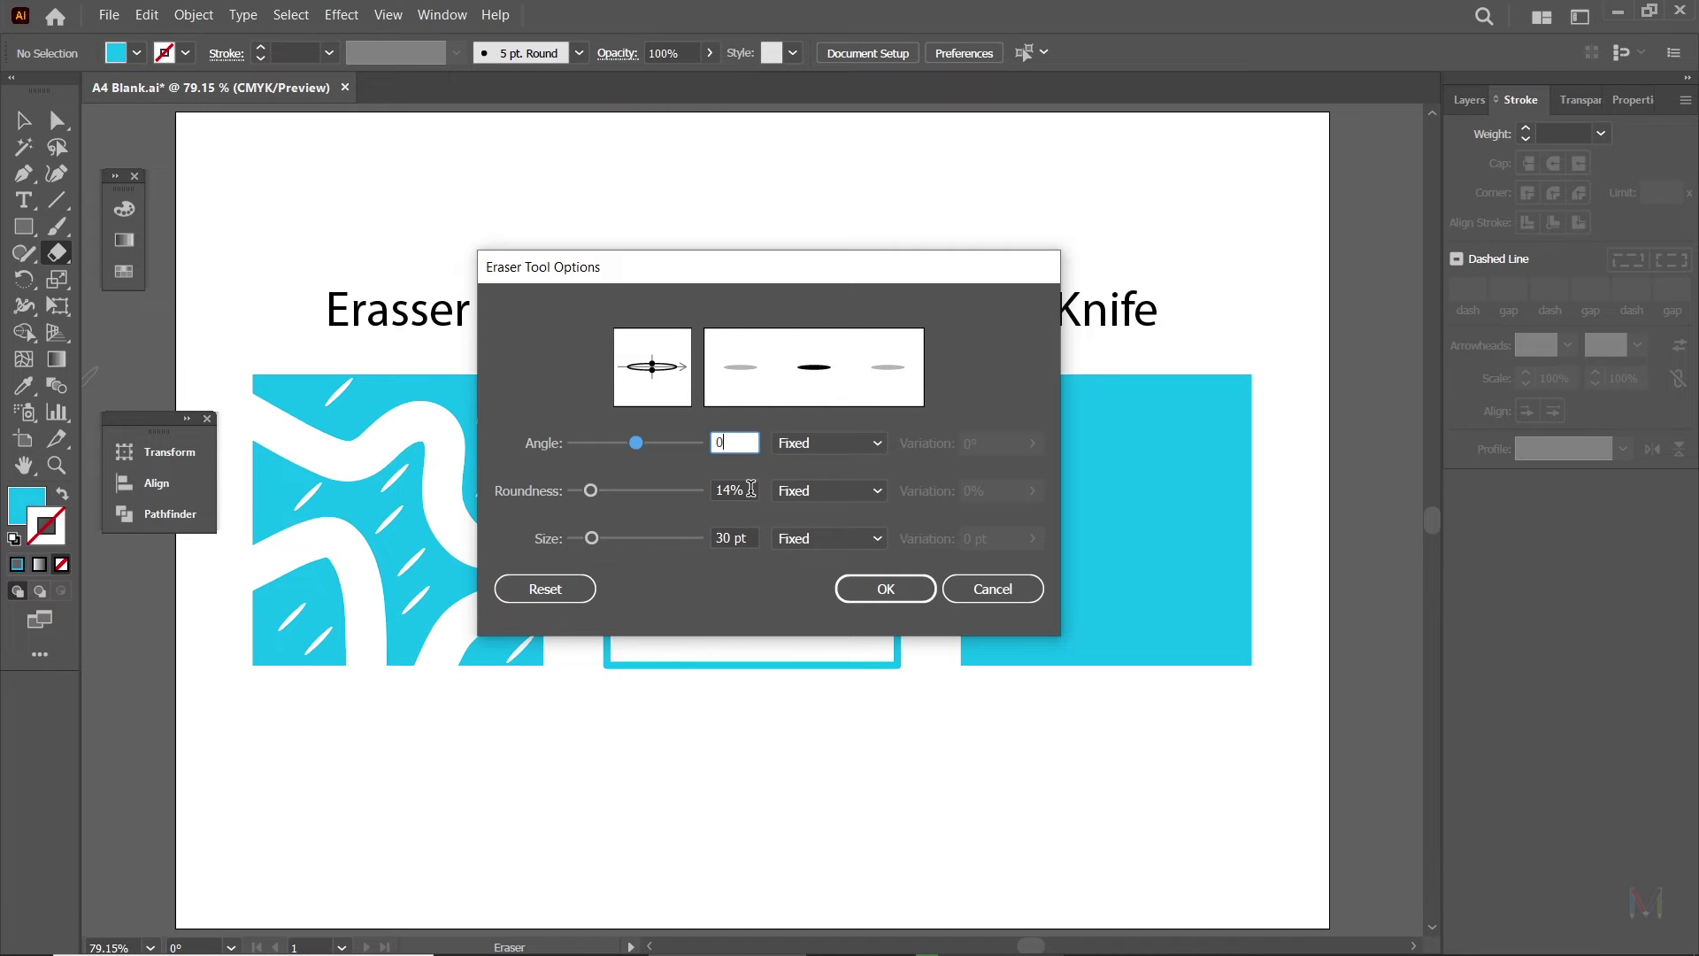
key(Tab)
drag(600, 494, 797, 493)
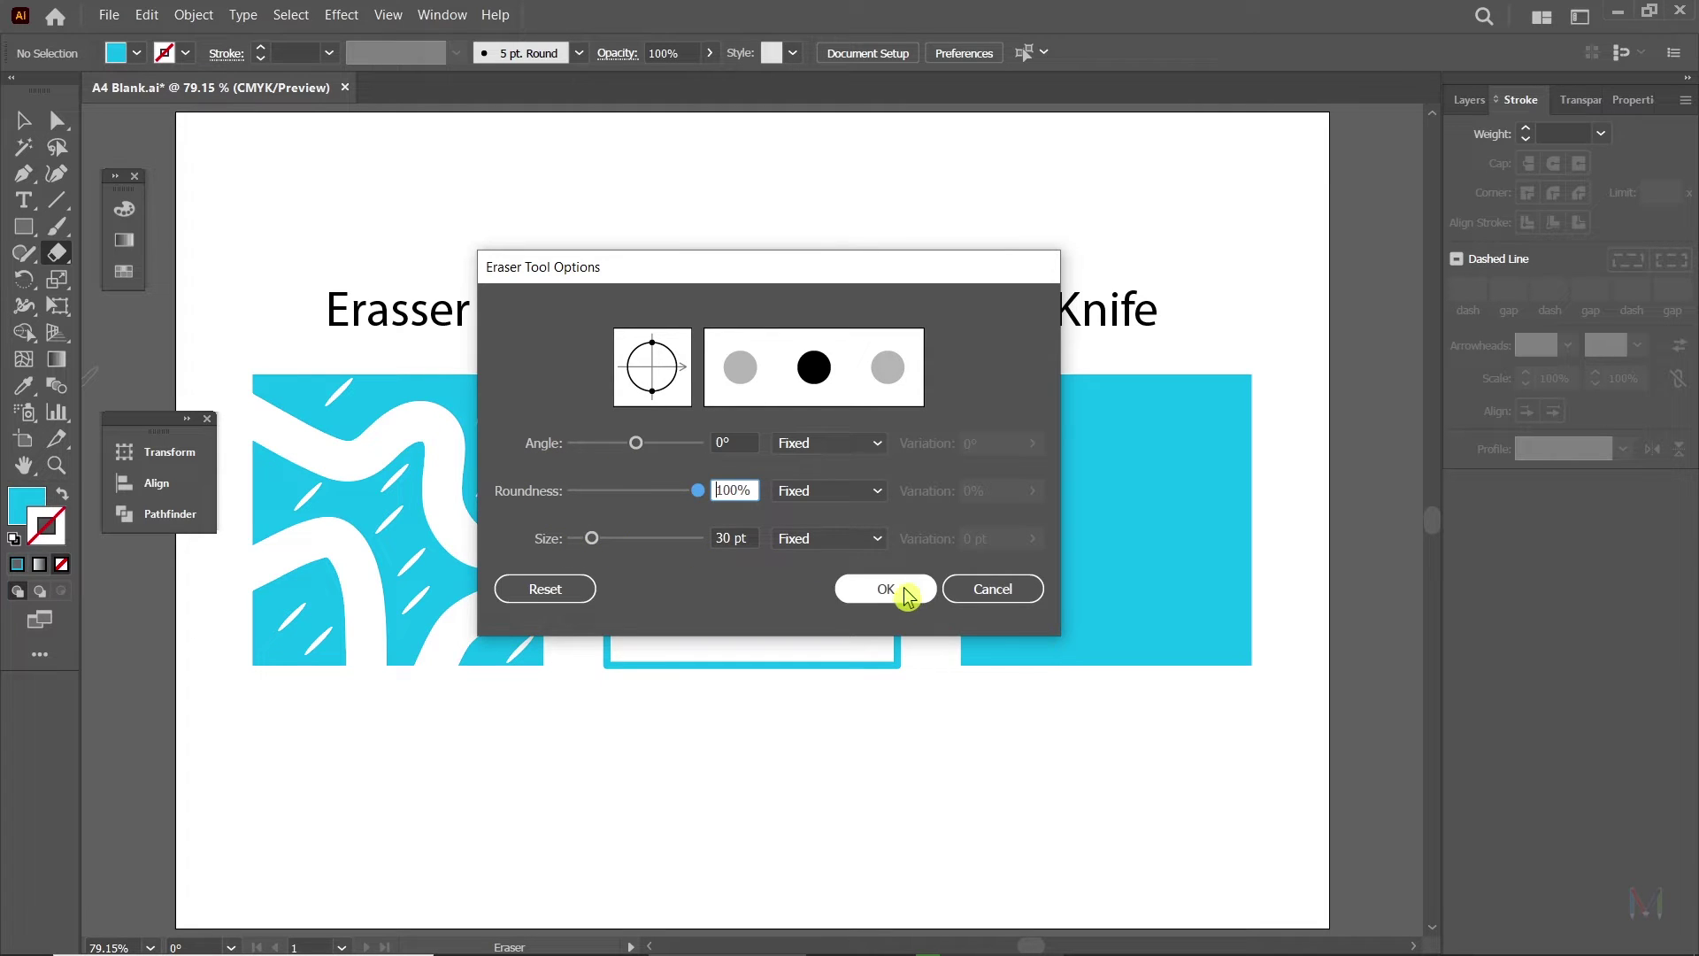
click(896, 591)
click(23, 121)
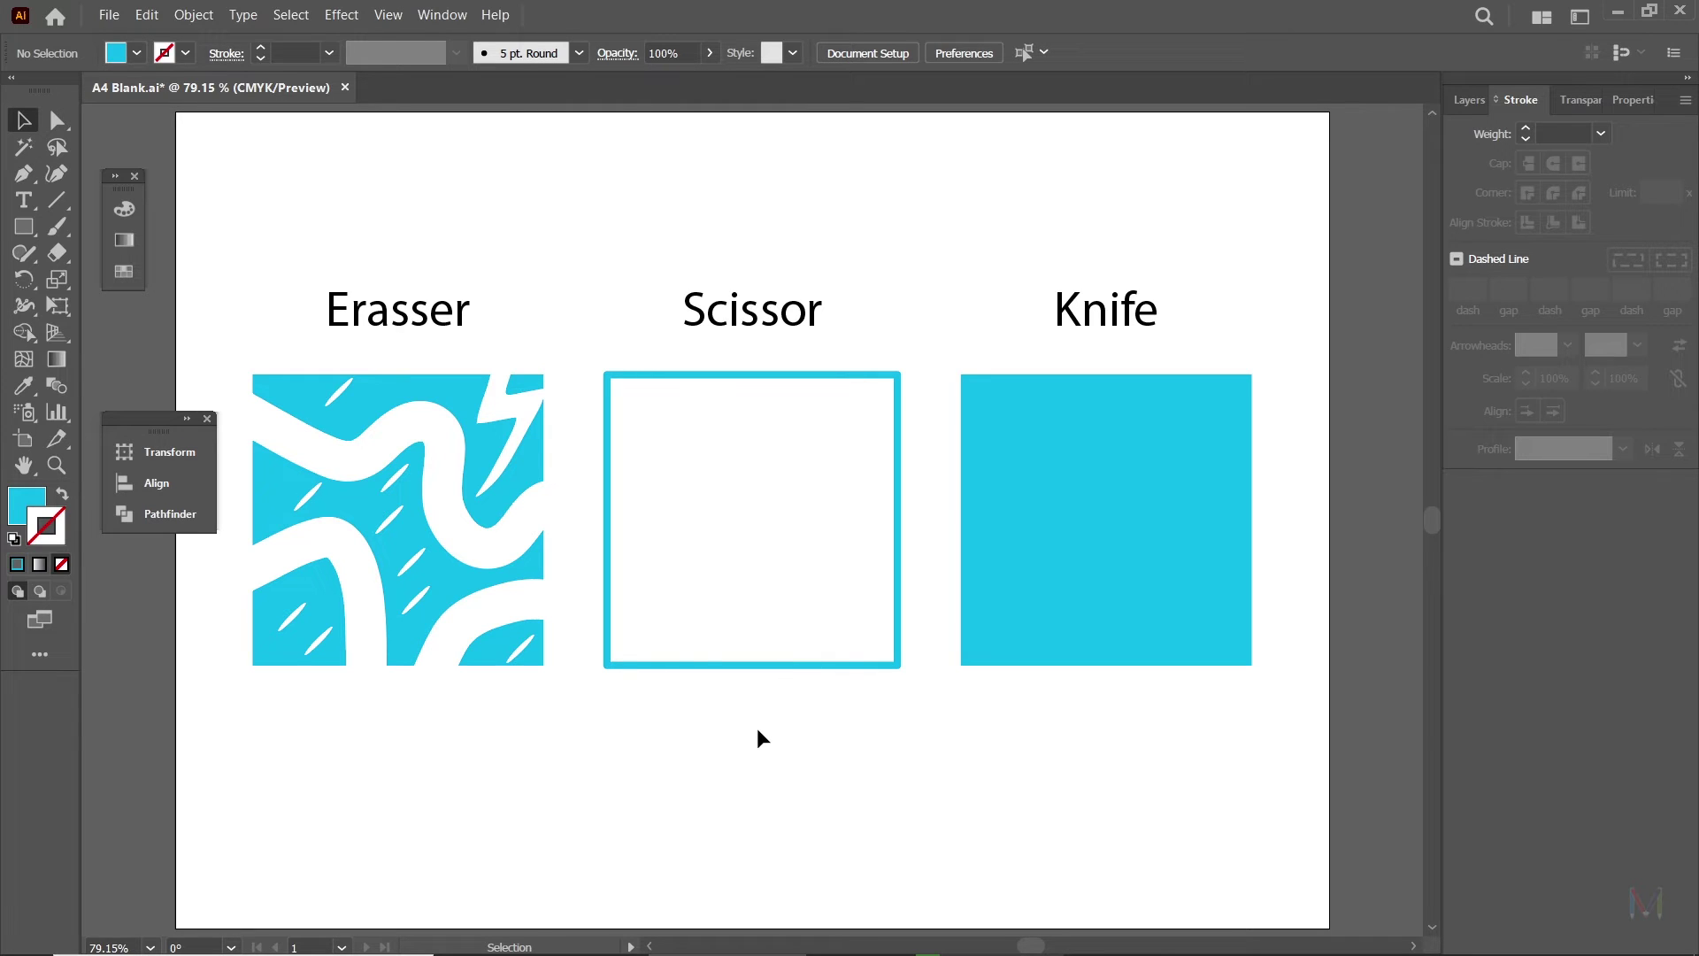
Select the Scissor square outline and zoom in on its top edge.
drag(757, 746, 832, 561)
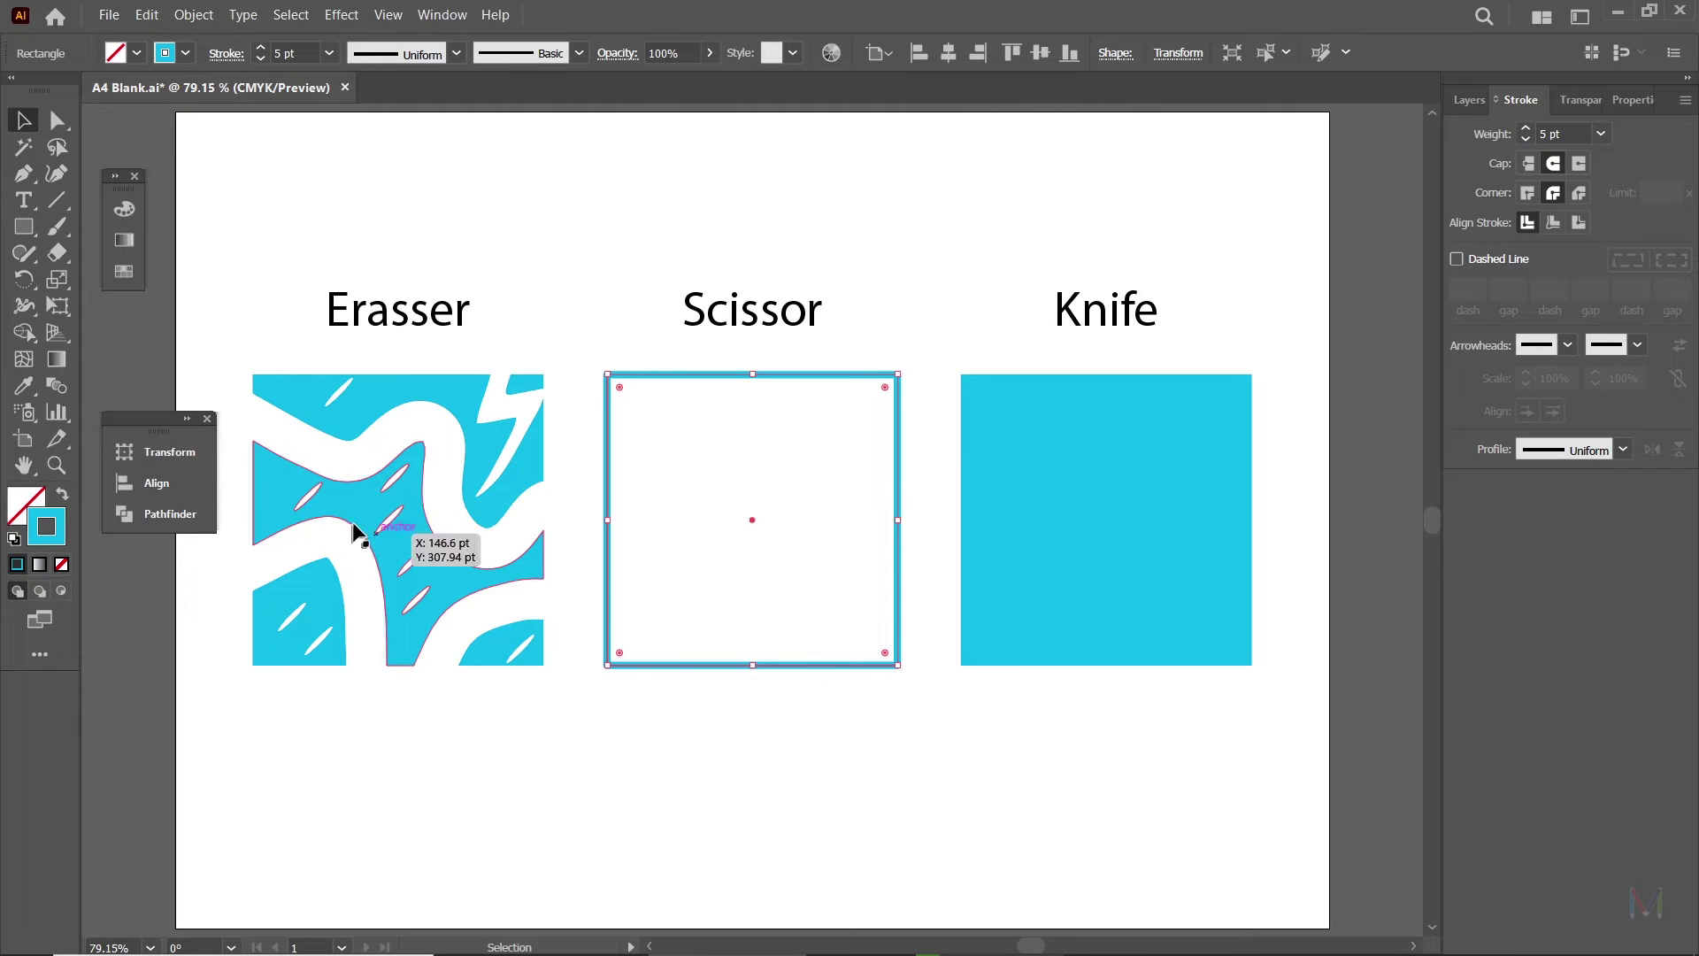
key(ctrl+=)
key(ctrl+=)
key(ctrl+=)
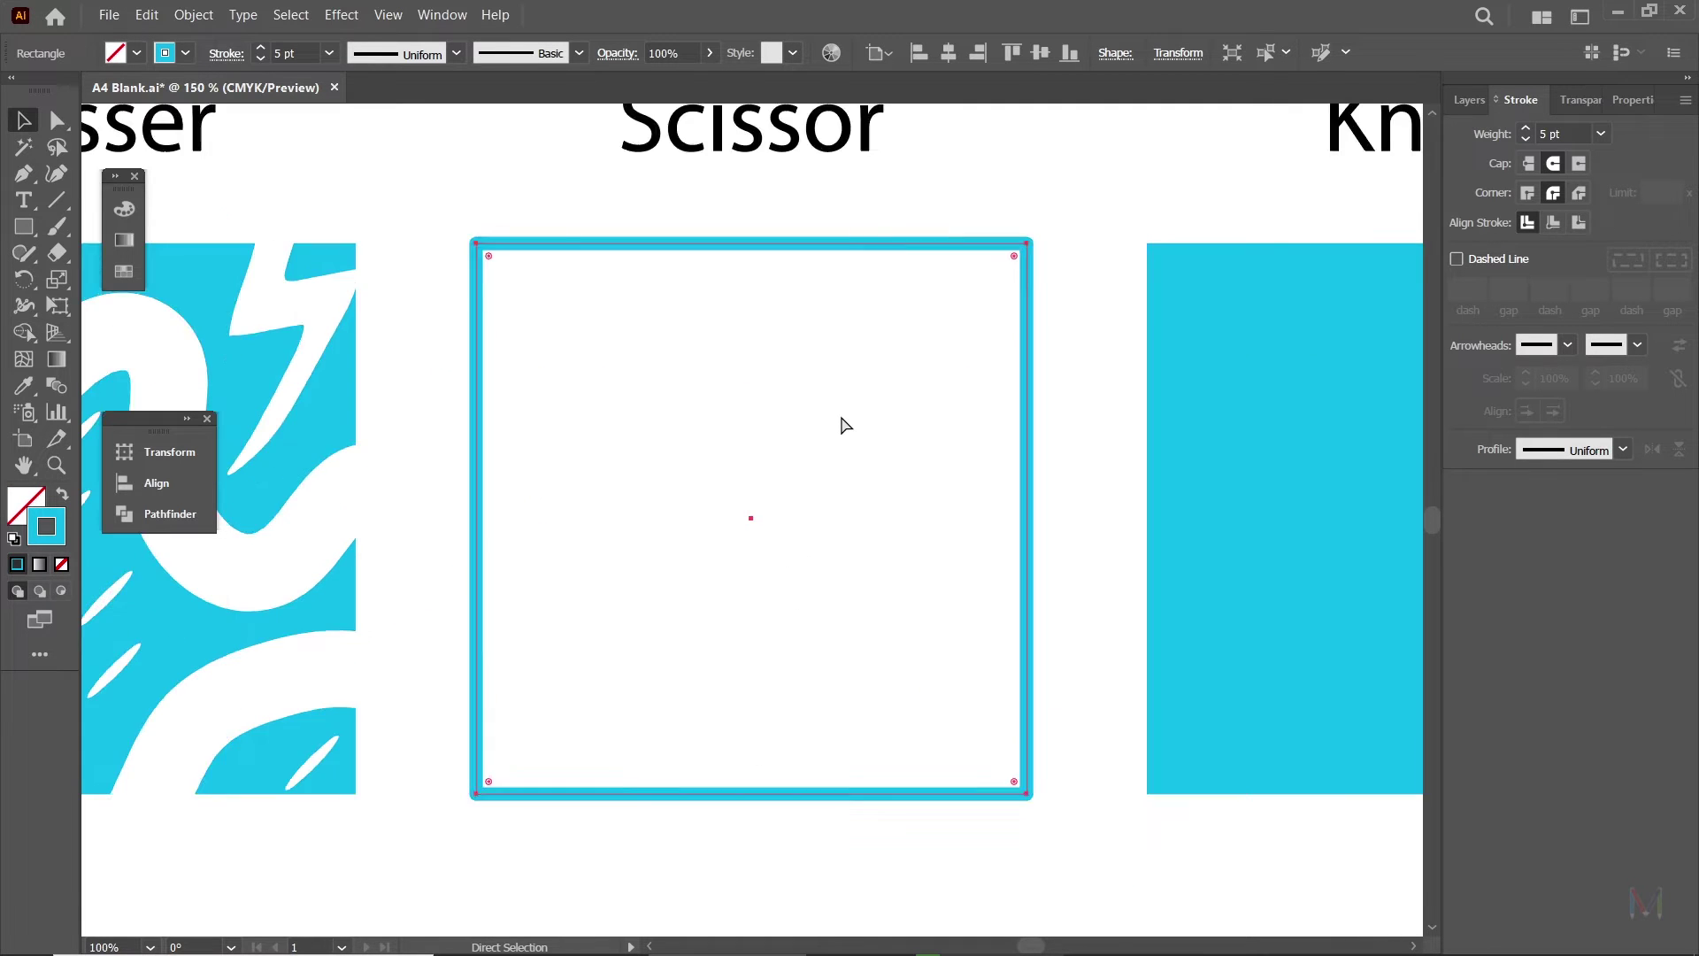
drag(666, 373, 670, 488)
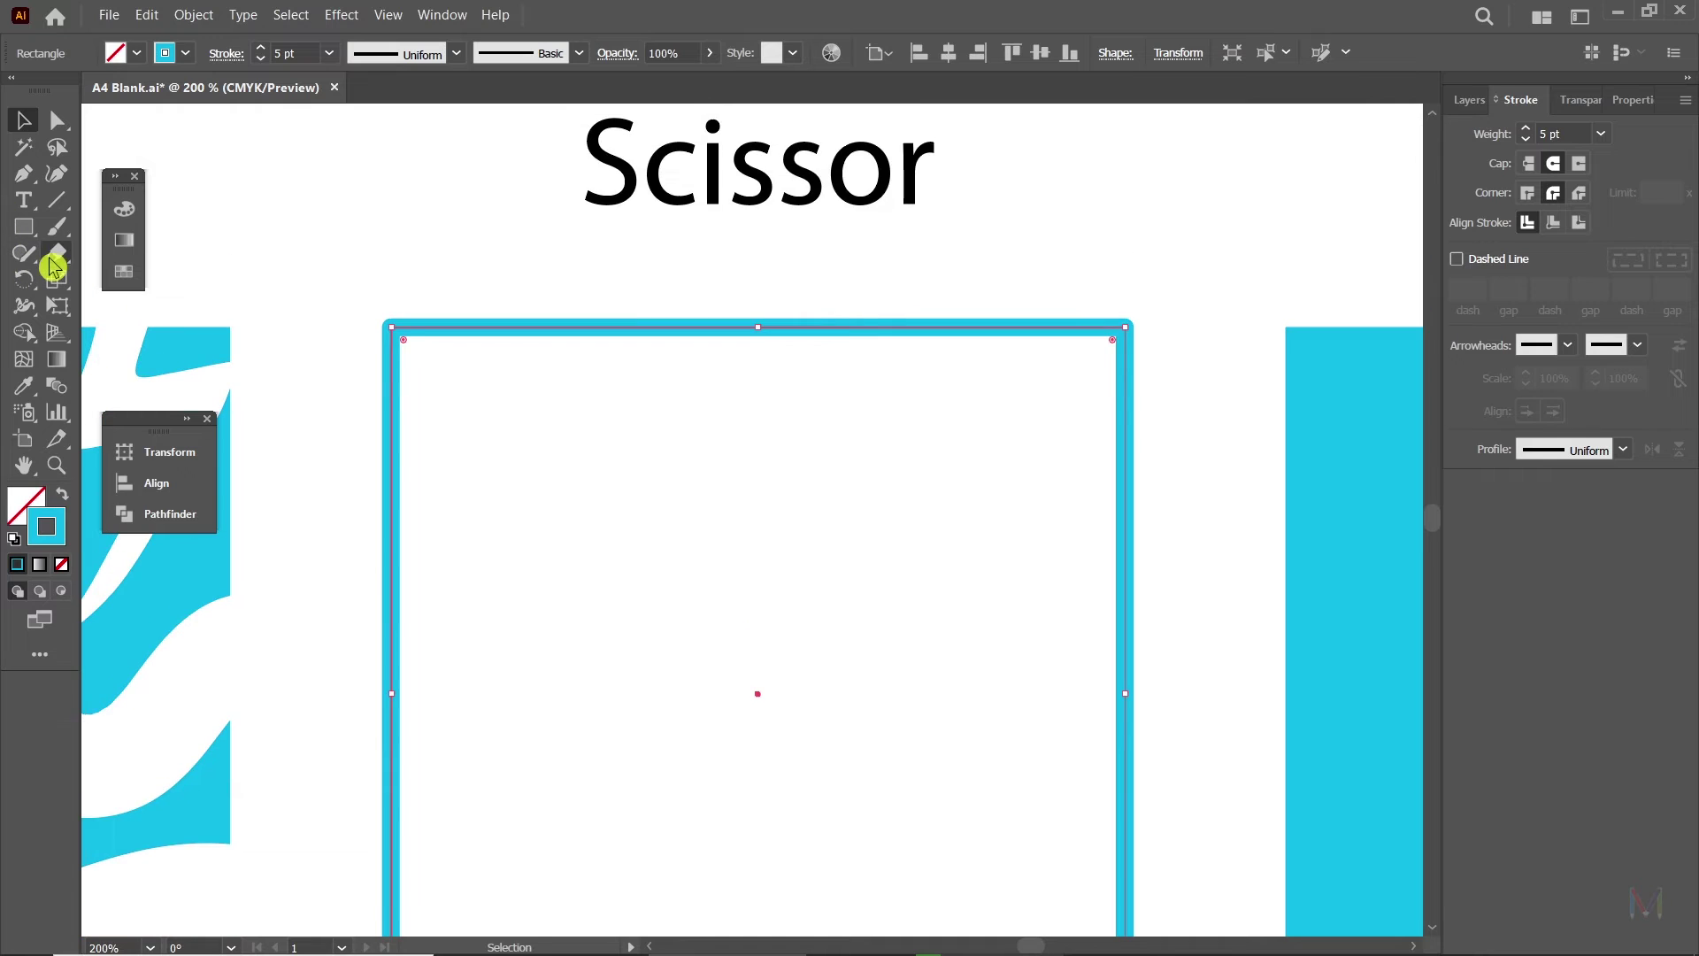
drag(57, 254, 172, 281)
click(168, 279)
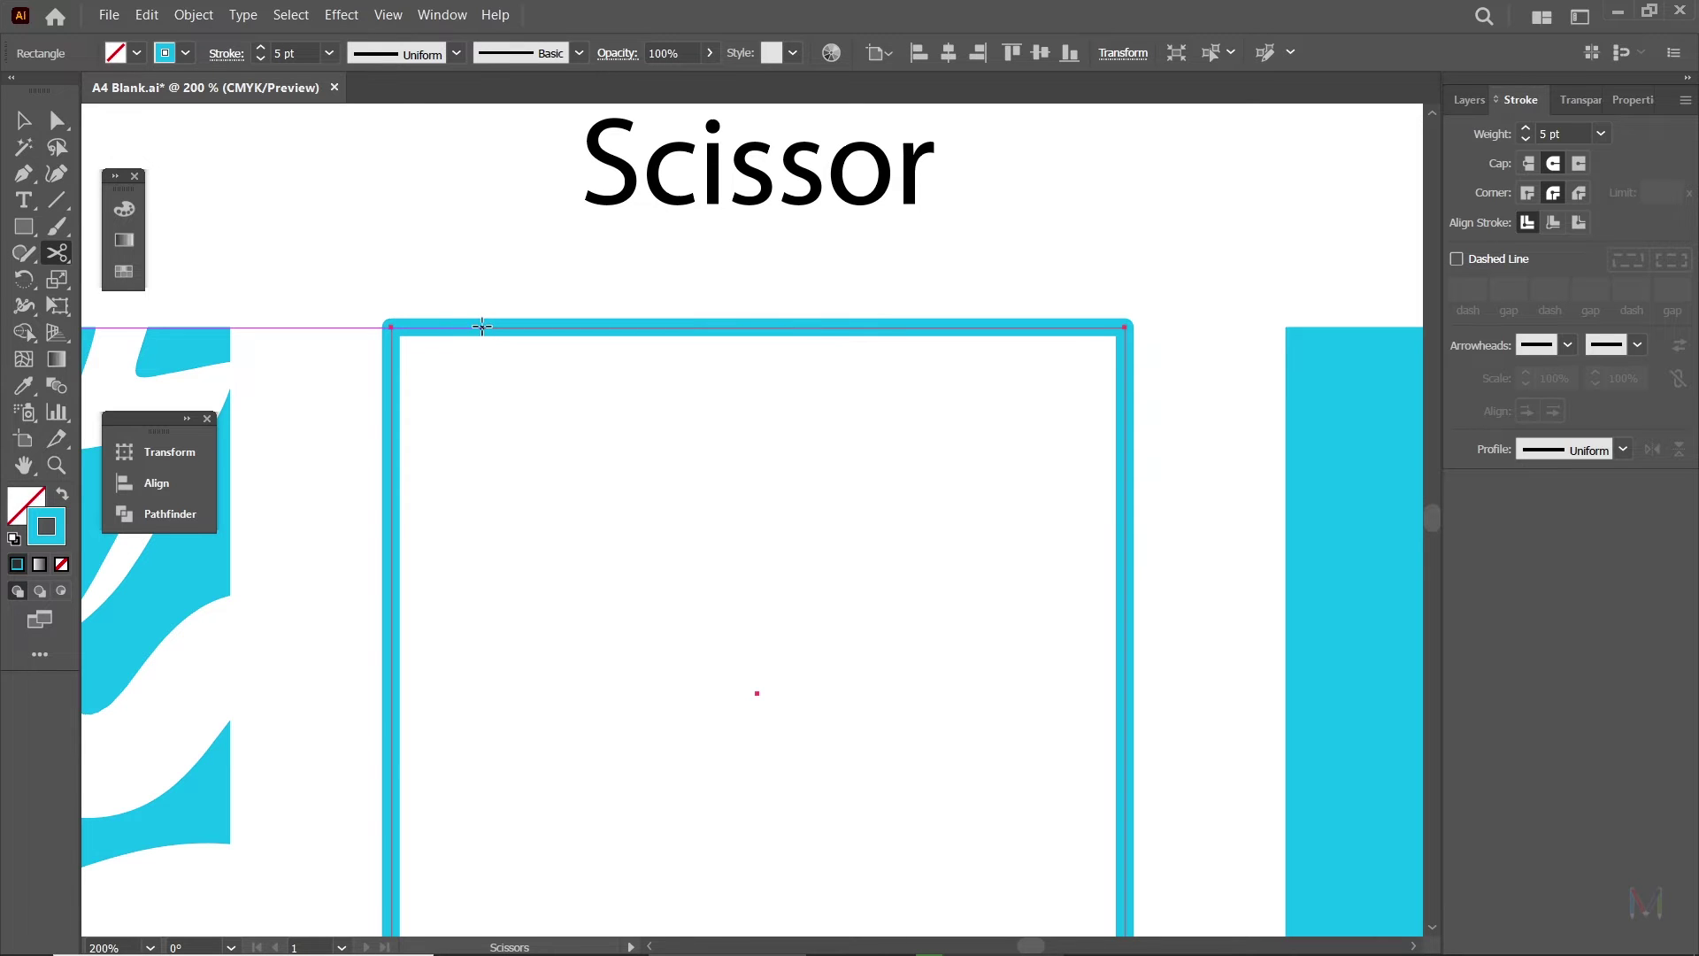
Snip the outline at one point on the top edge and one on the right edge.
click(480, 327)
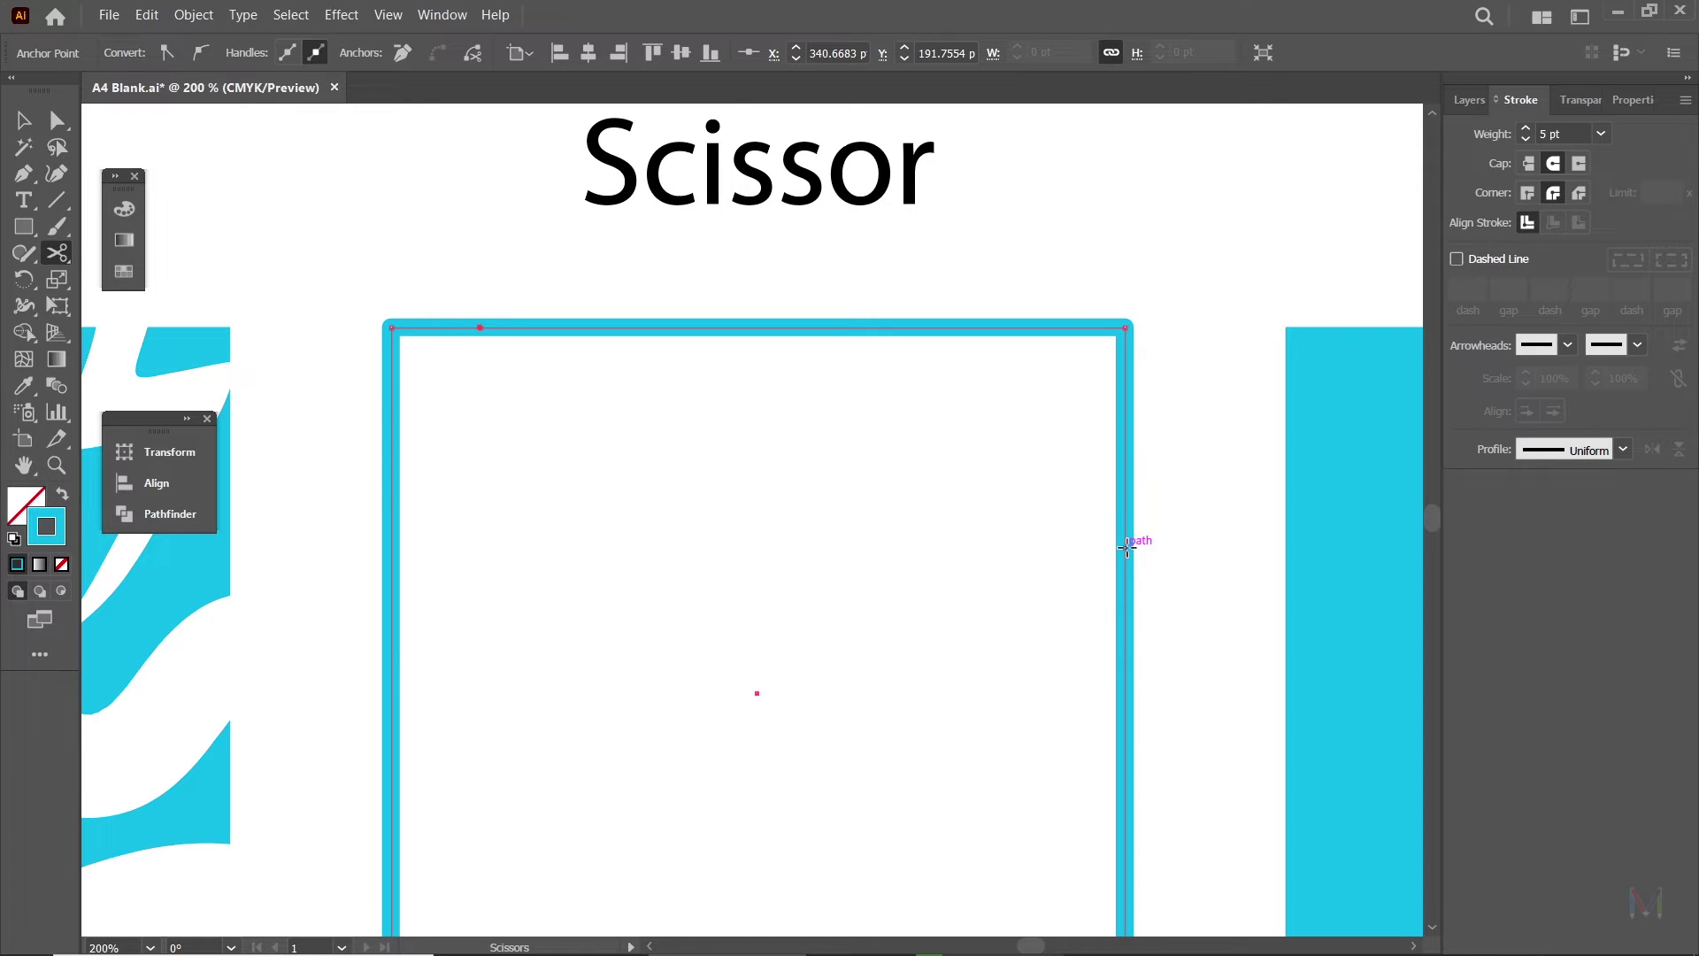
click(1126, 547)
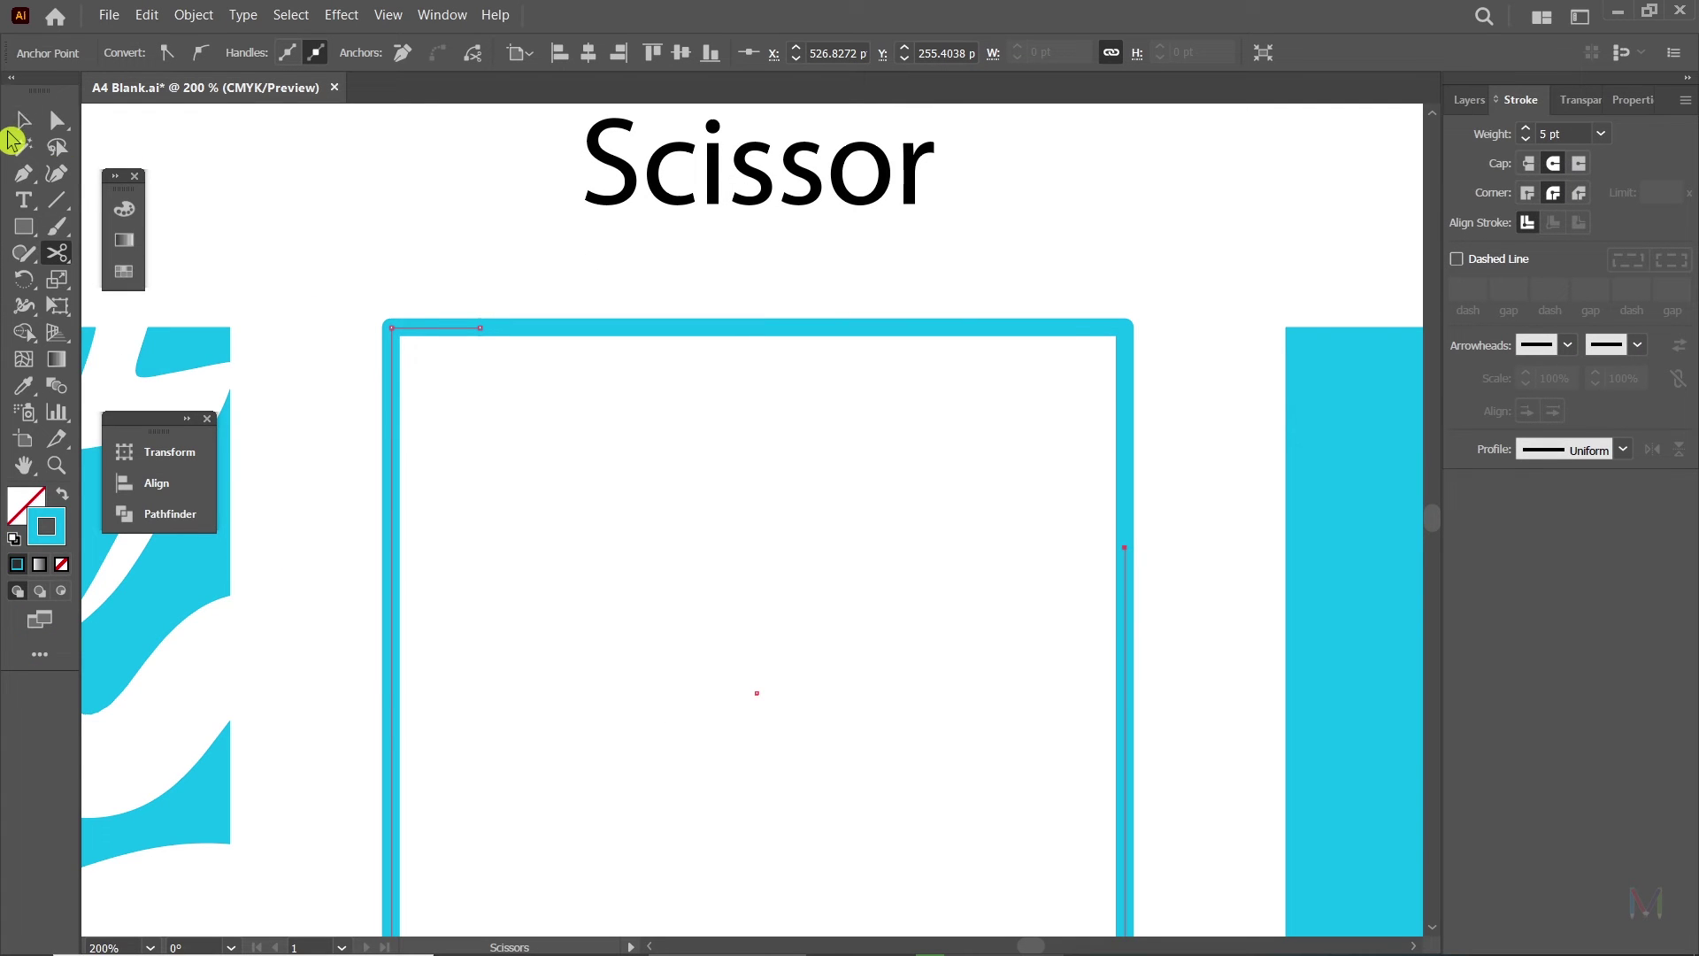
click(23, 124)
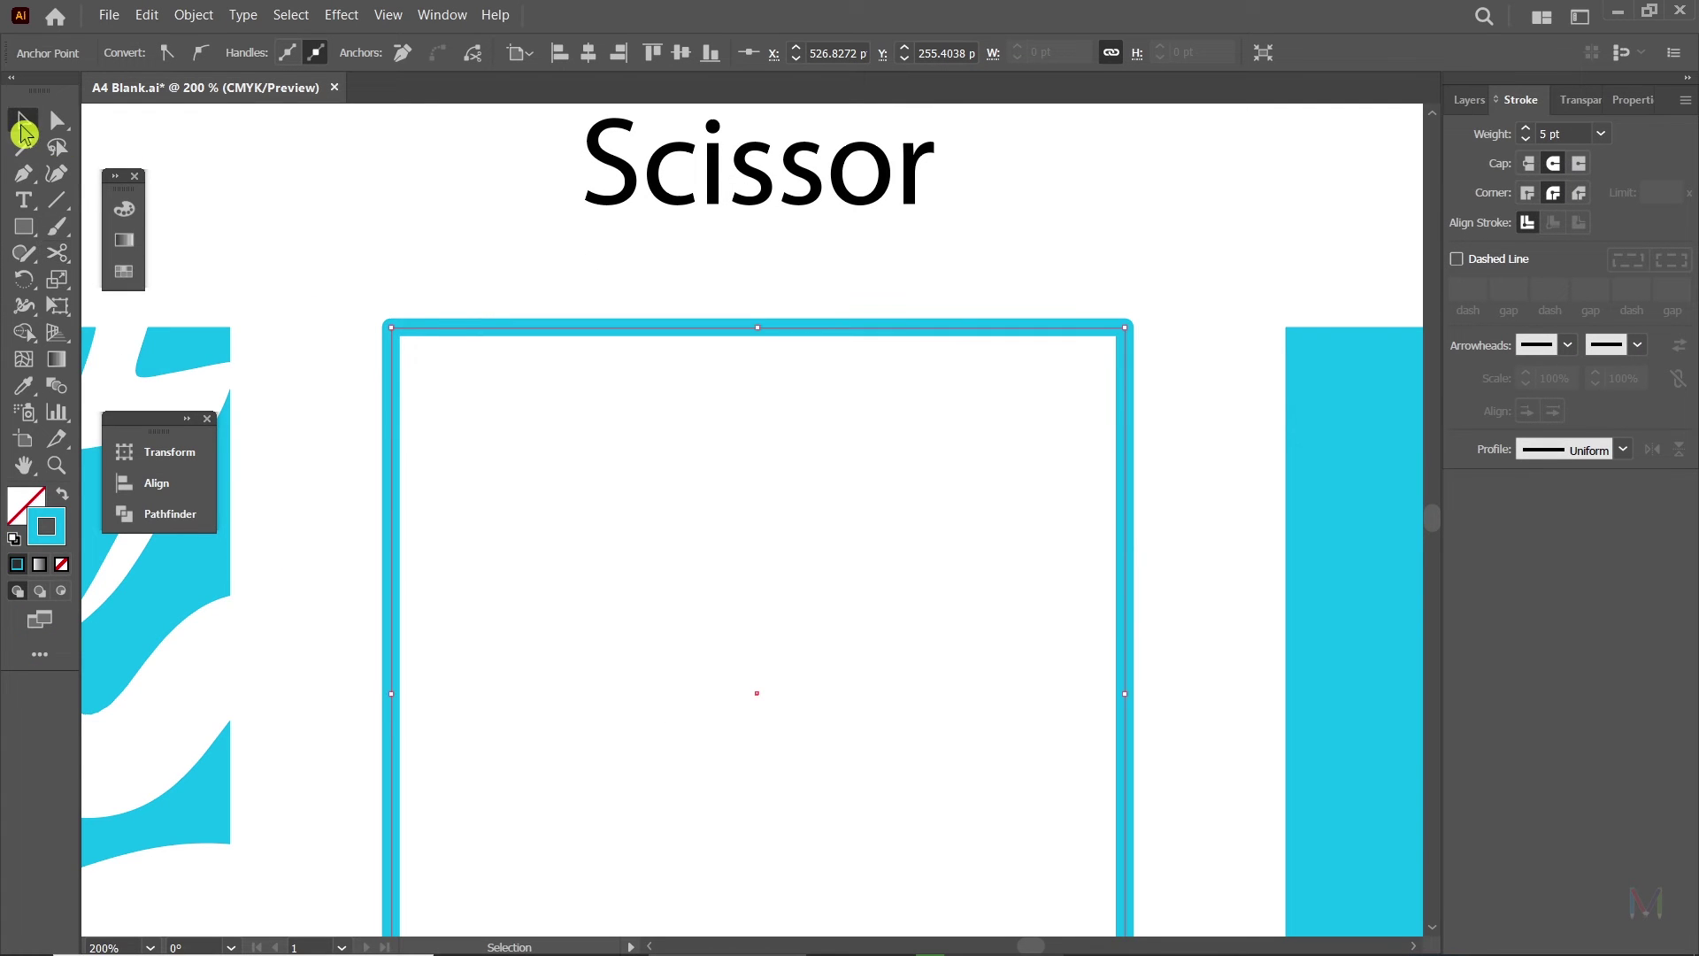
click(837, 337)
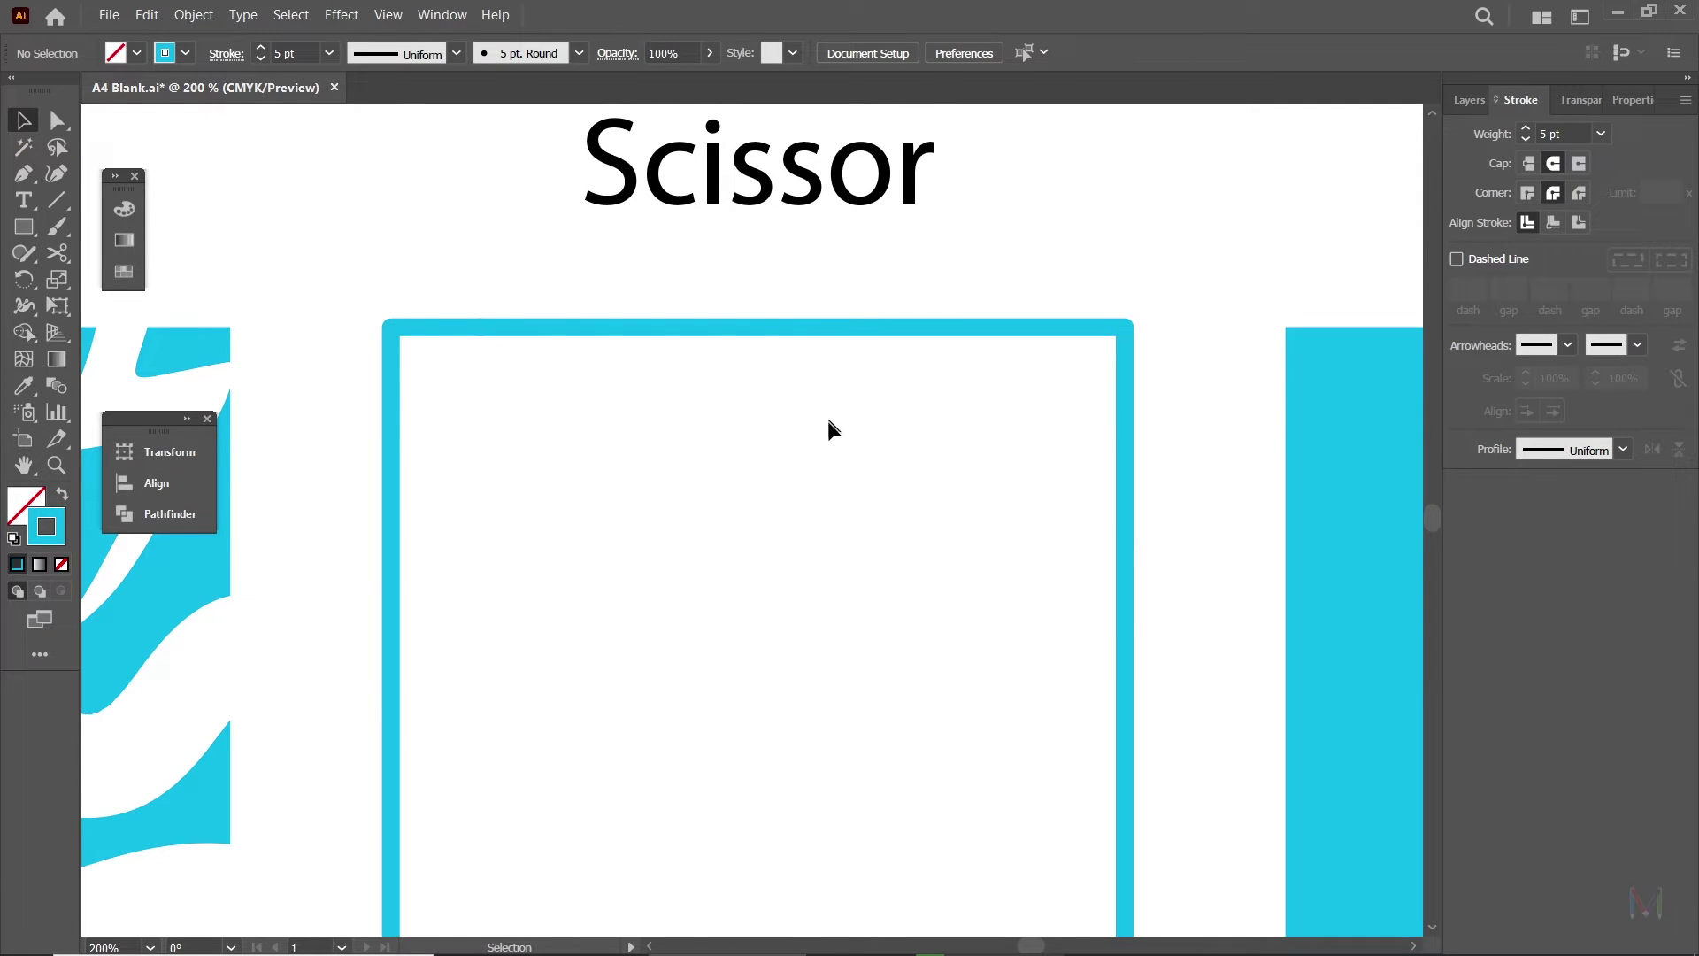
scroll(797, 407, down, 2)
key(ctrl+minus)
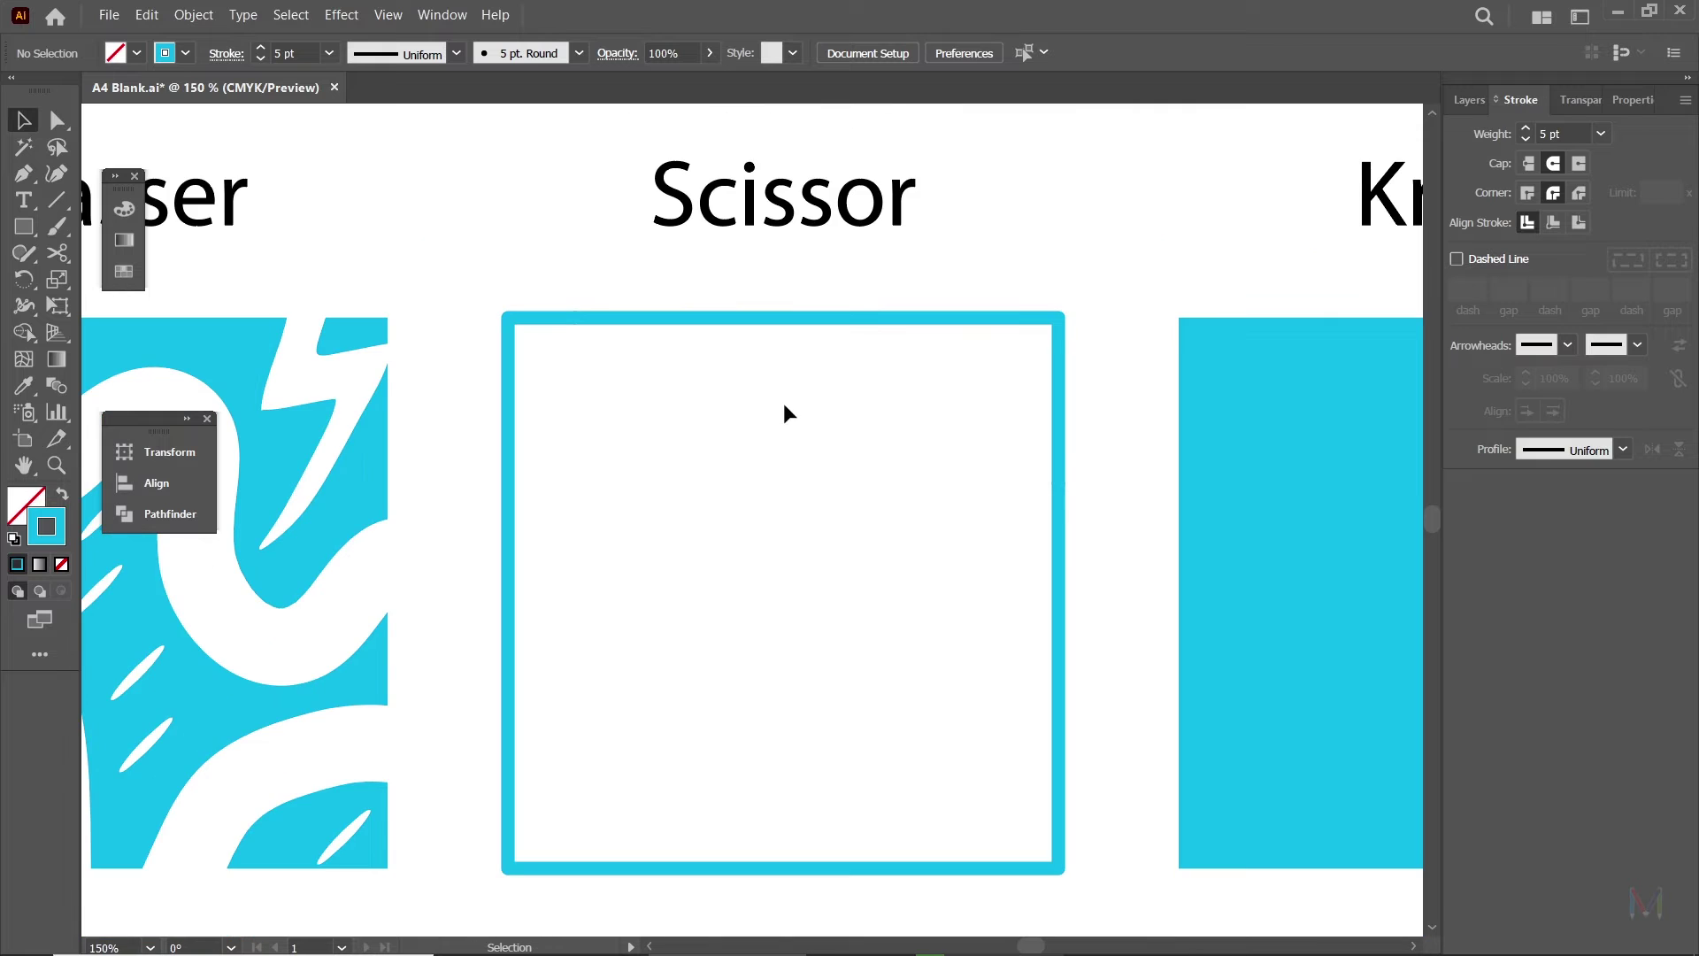
Pull the cut outline piece down to open a gap in the Scissor square.
click(520, 350)
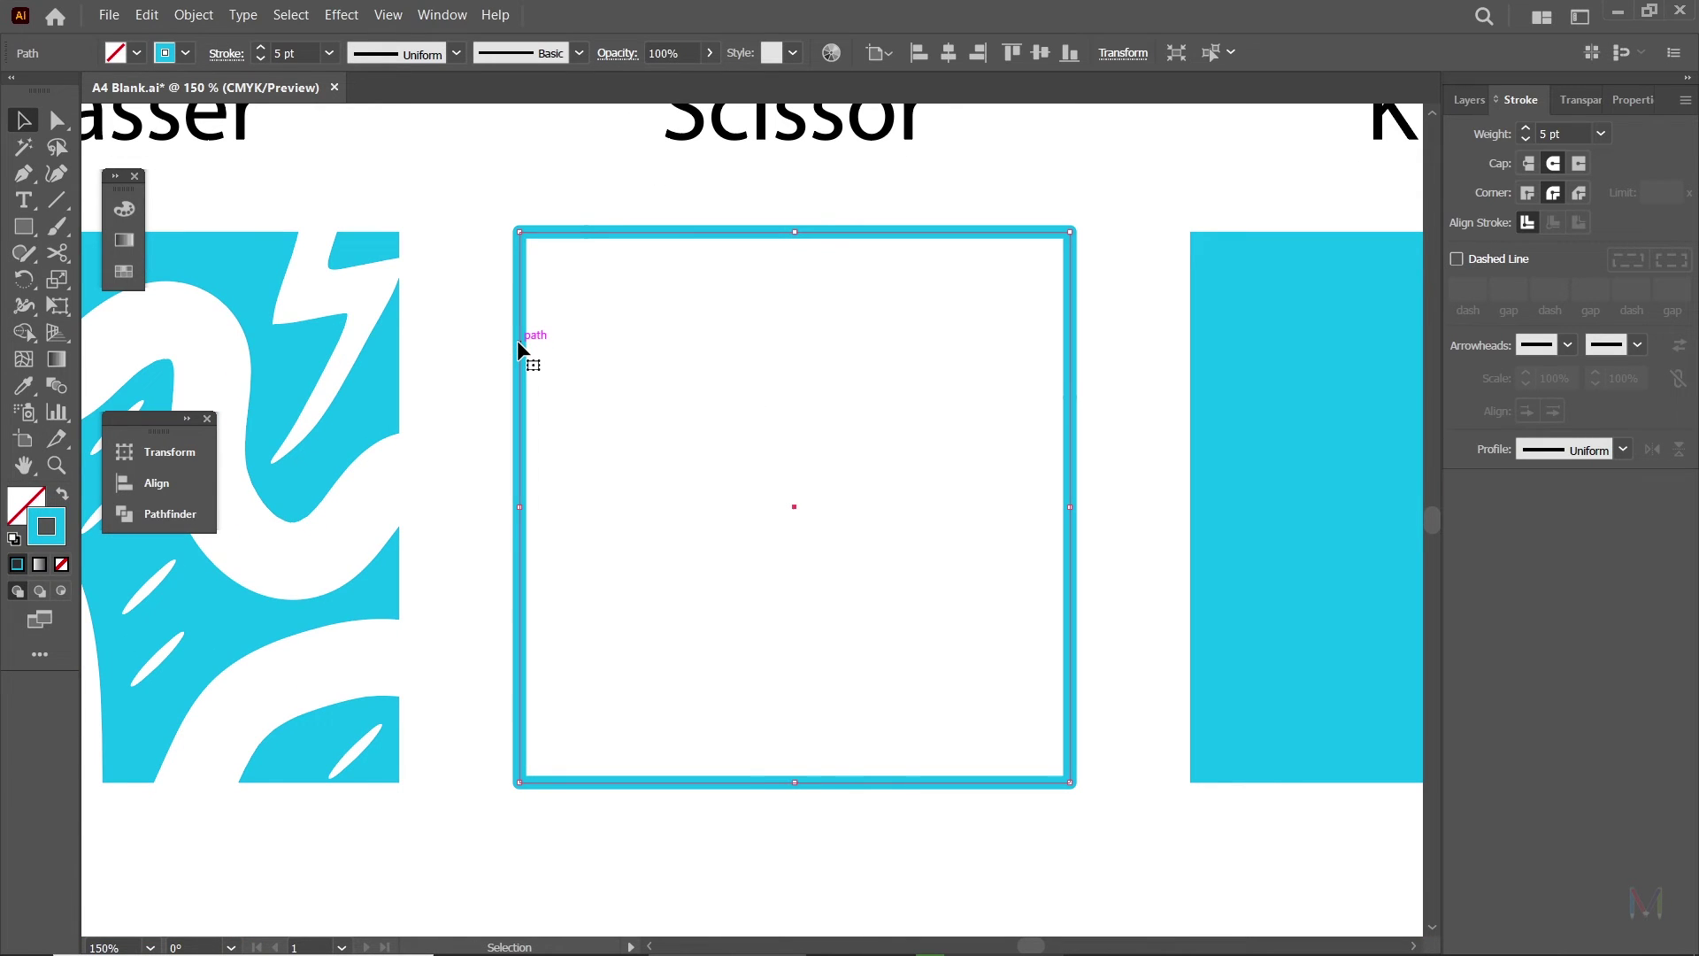
drag(519, 350, 511, 442)
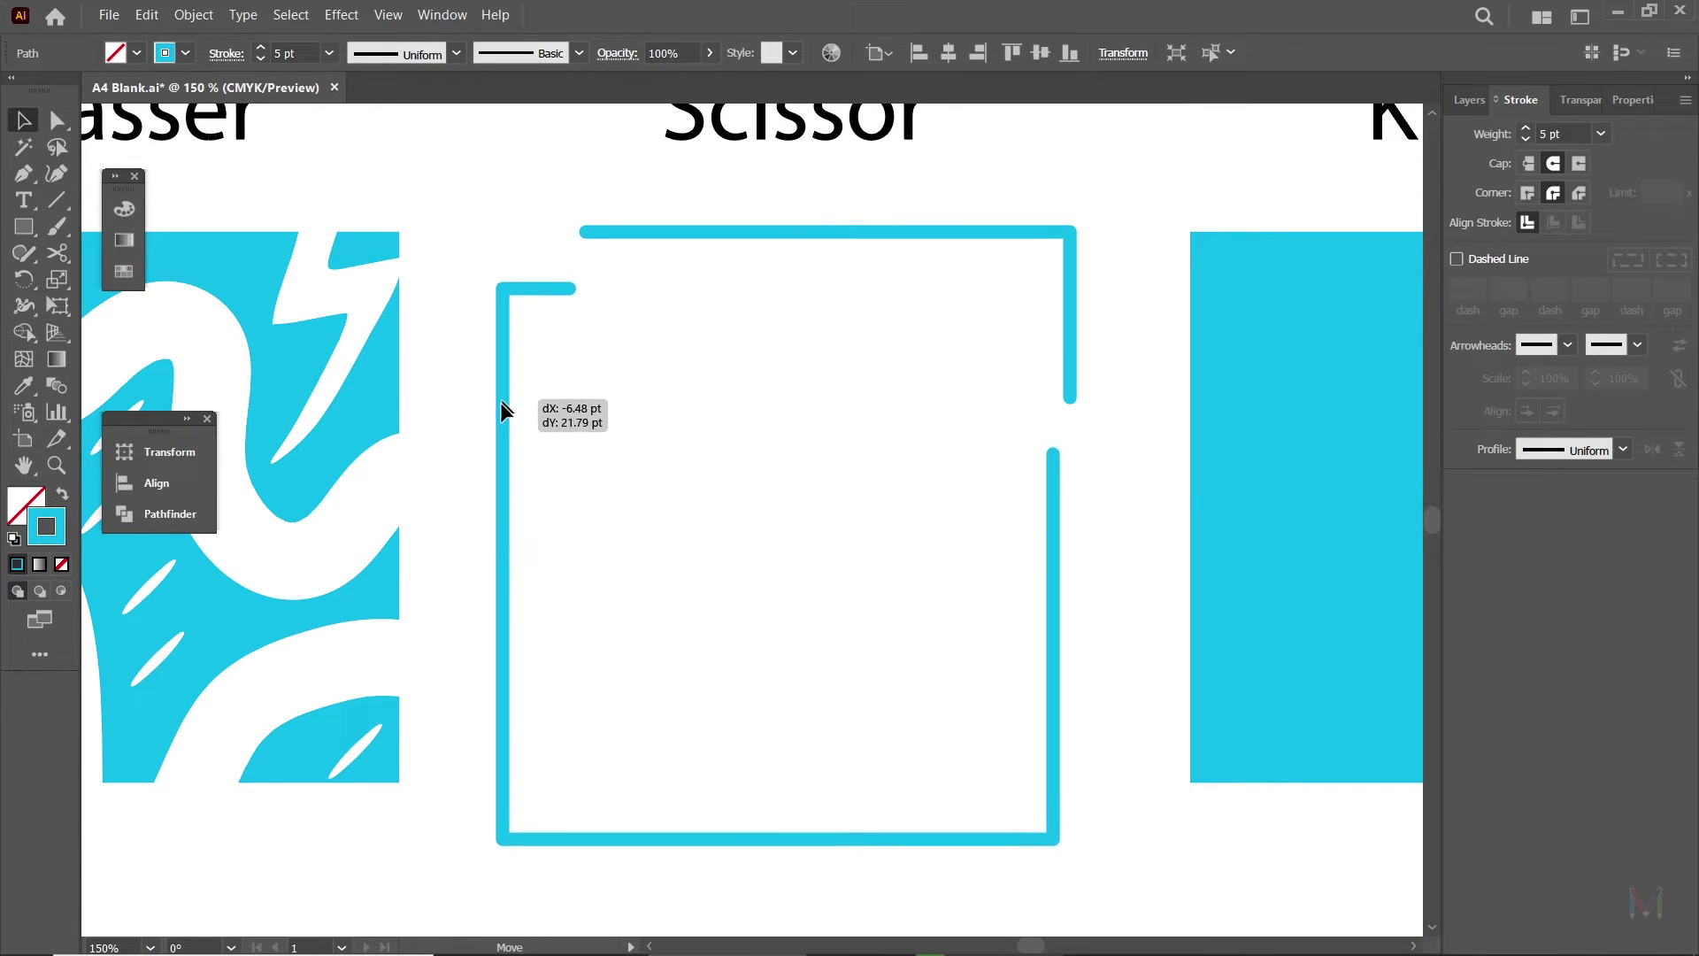
drag(511, 443, 512, 442)
click(744, 389)
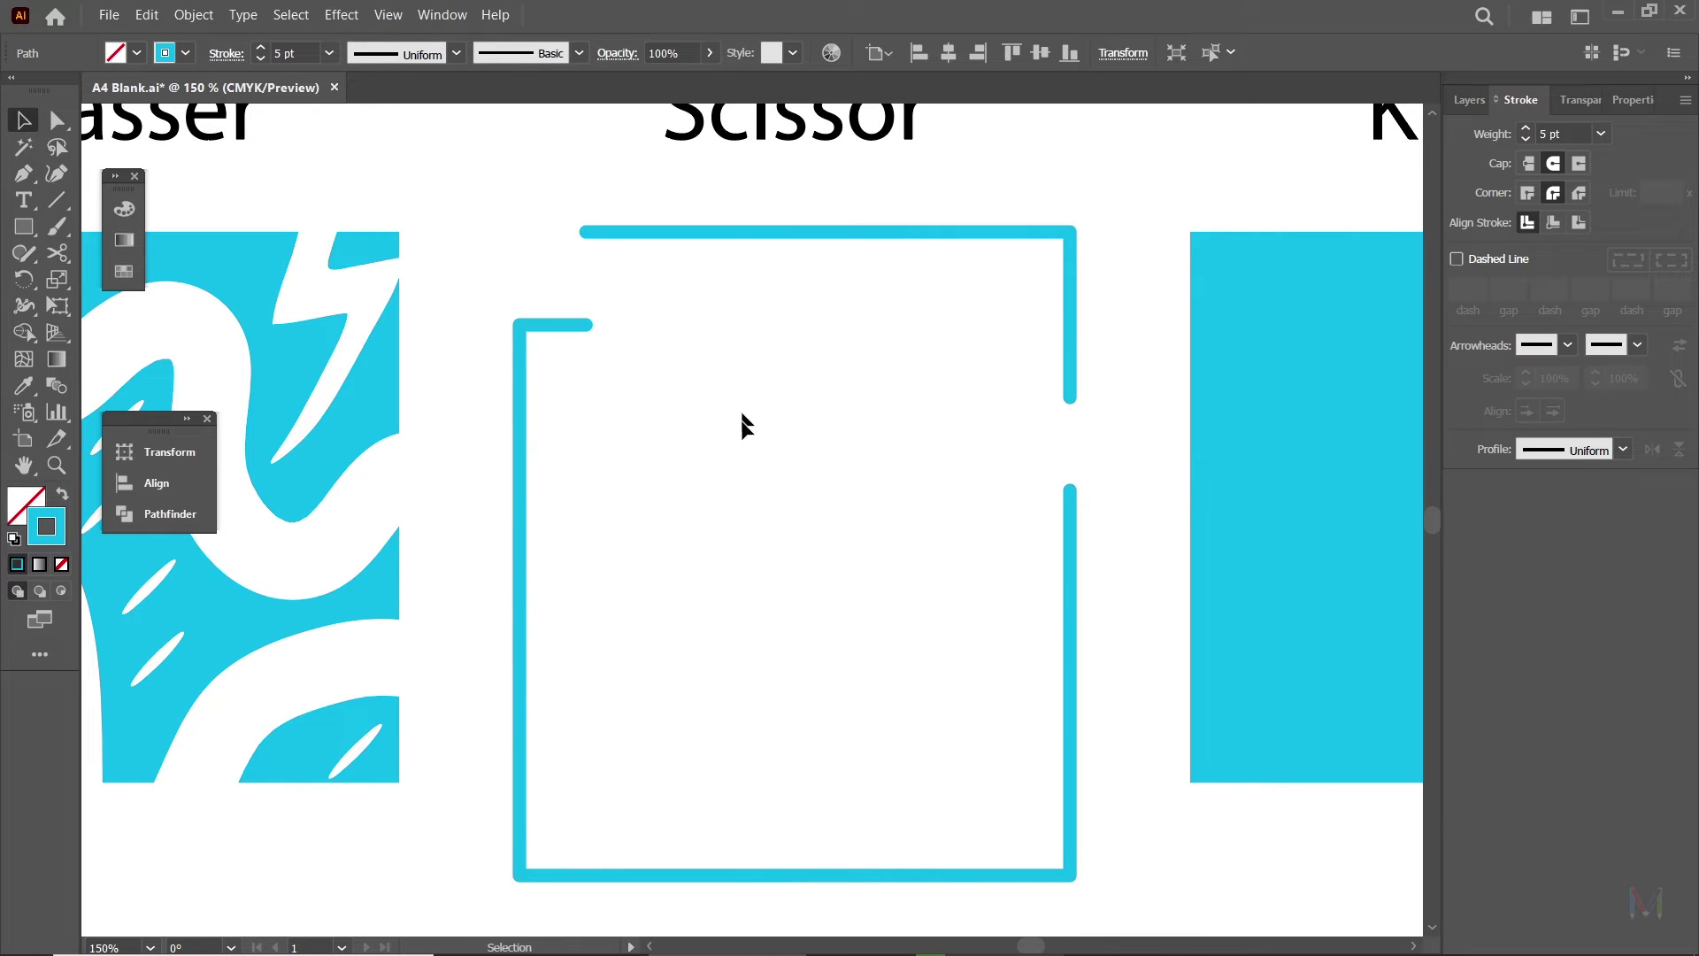
Cut the outline's left edge and move the bottom U-shaped piece down to widen the gap.
drag(507, 356, 631, 491)
click(57, 253)
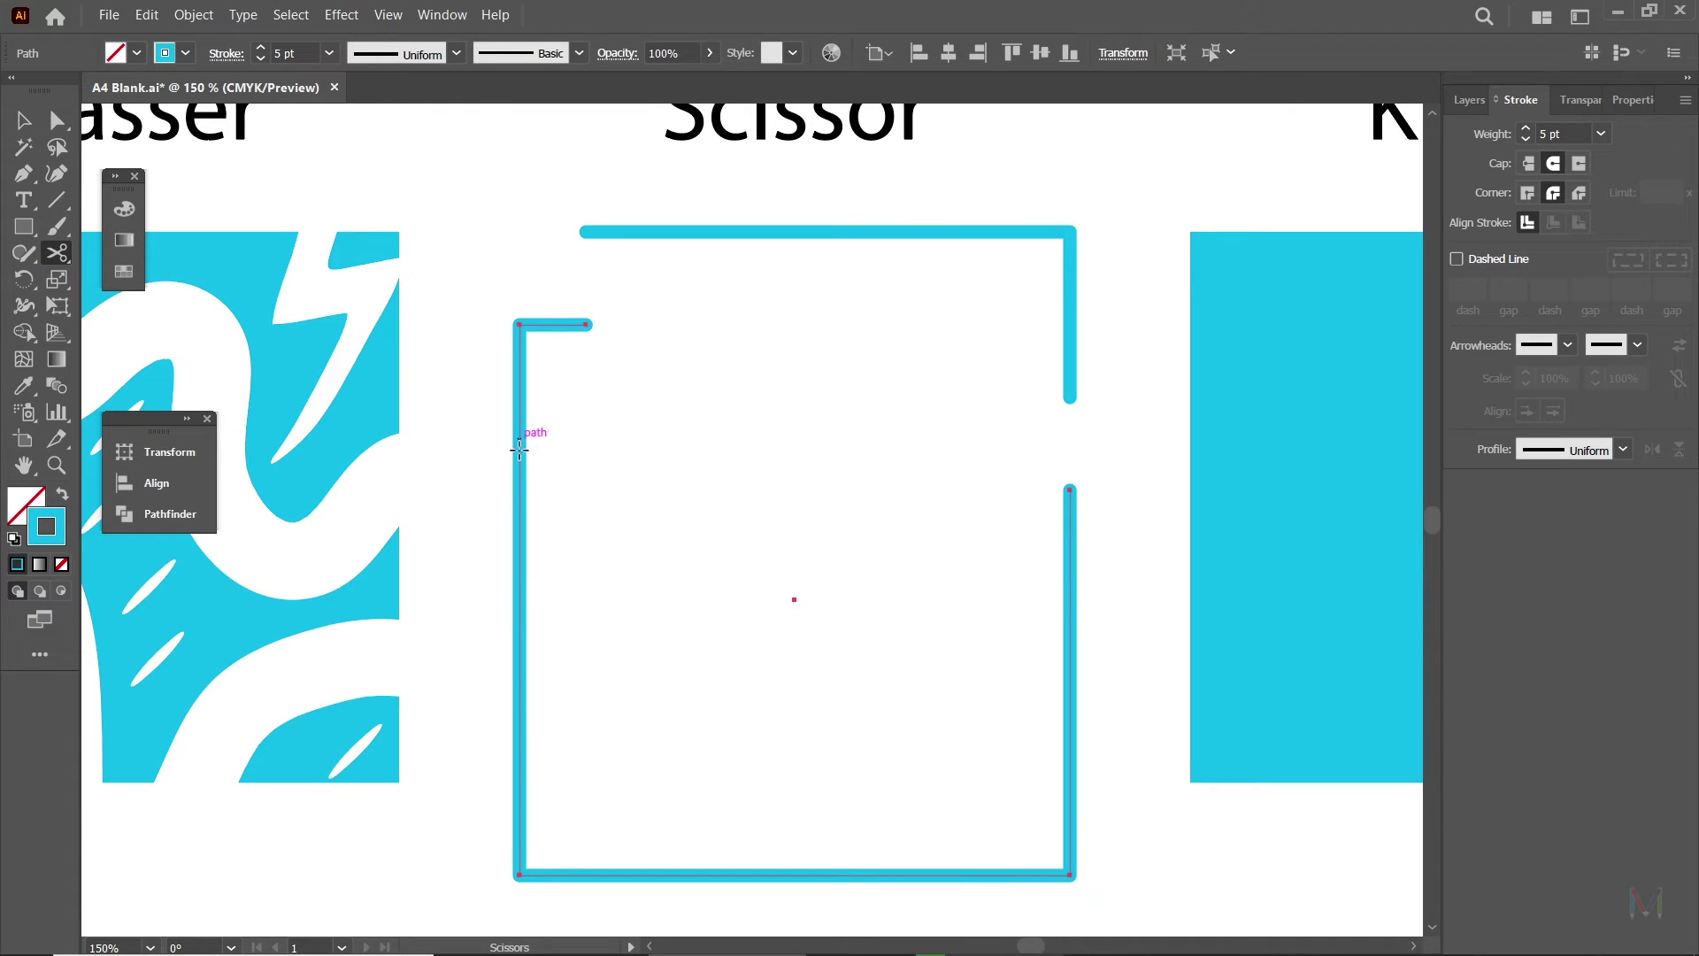
click(519, 472)
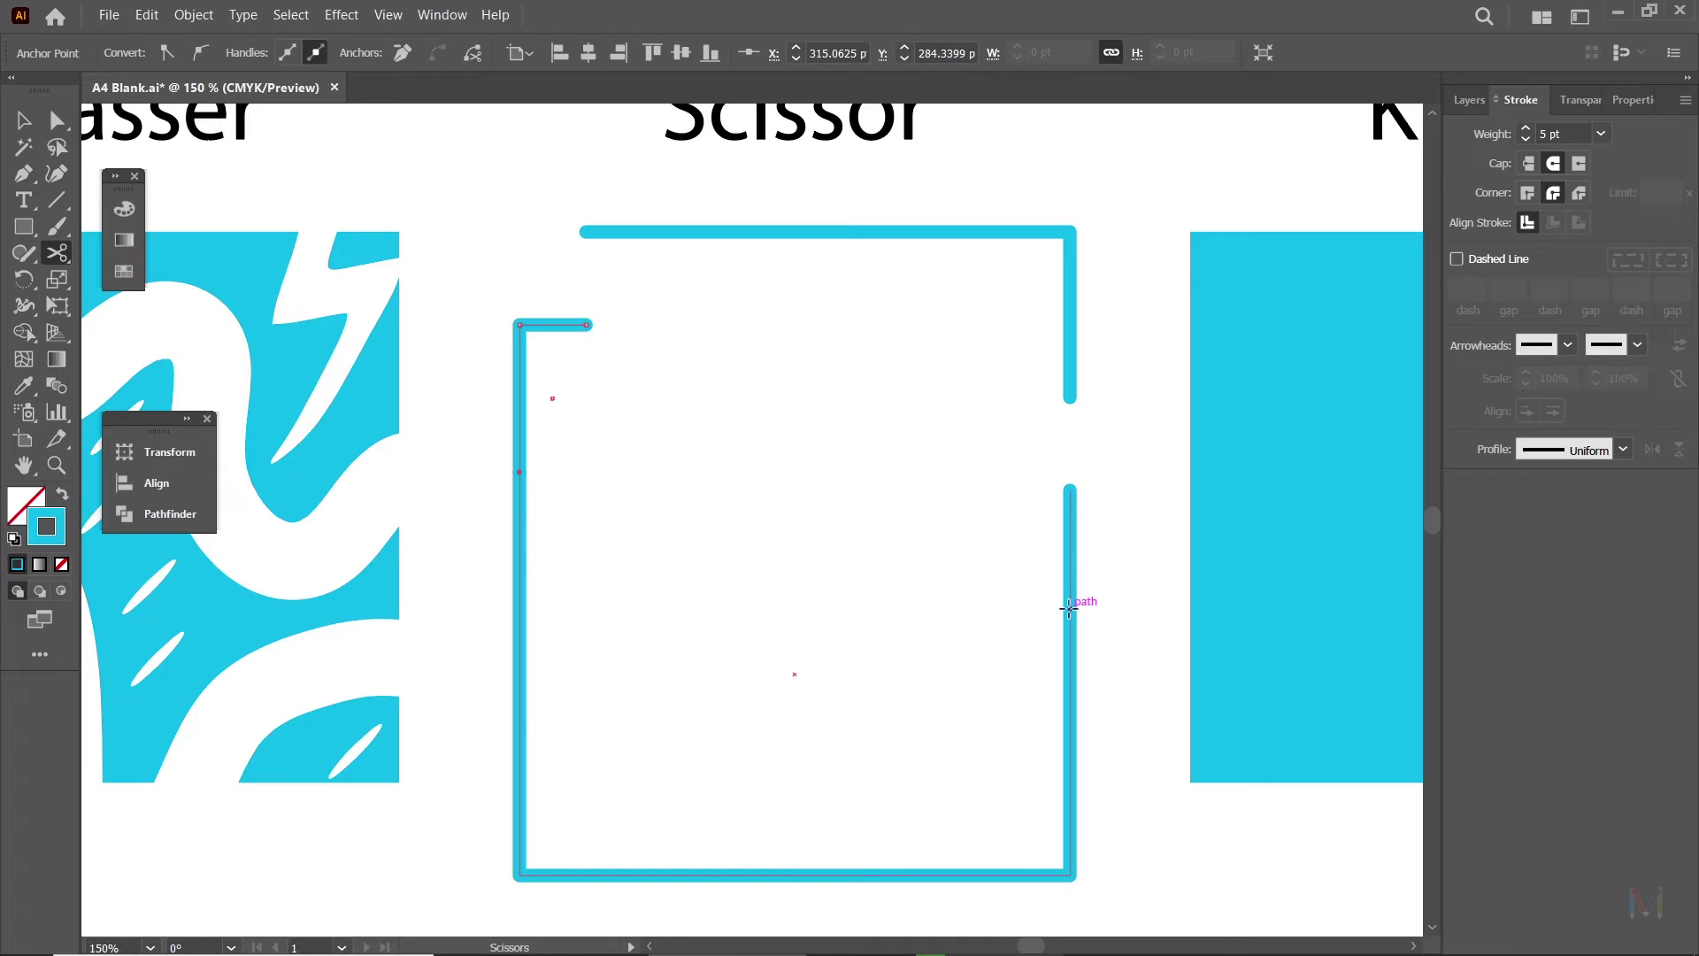
click(24, 121)
drag(520, 563, 517, 615)
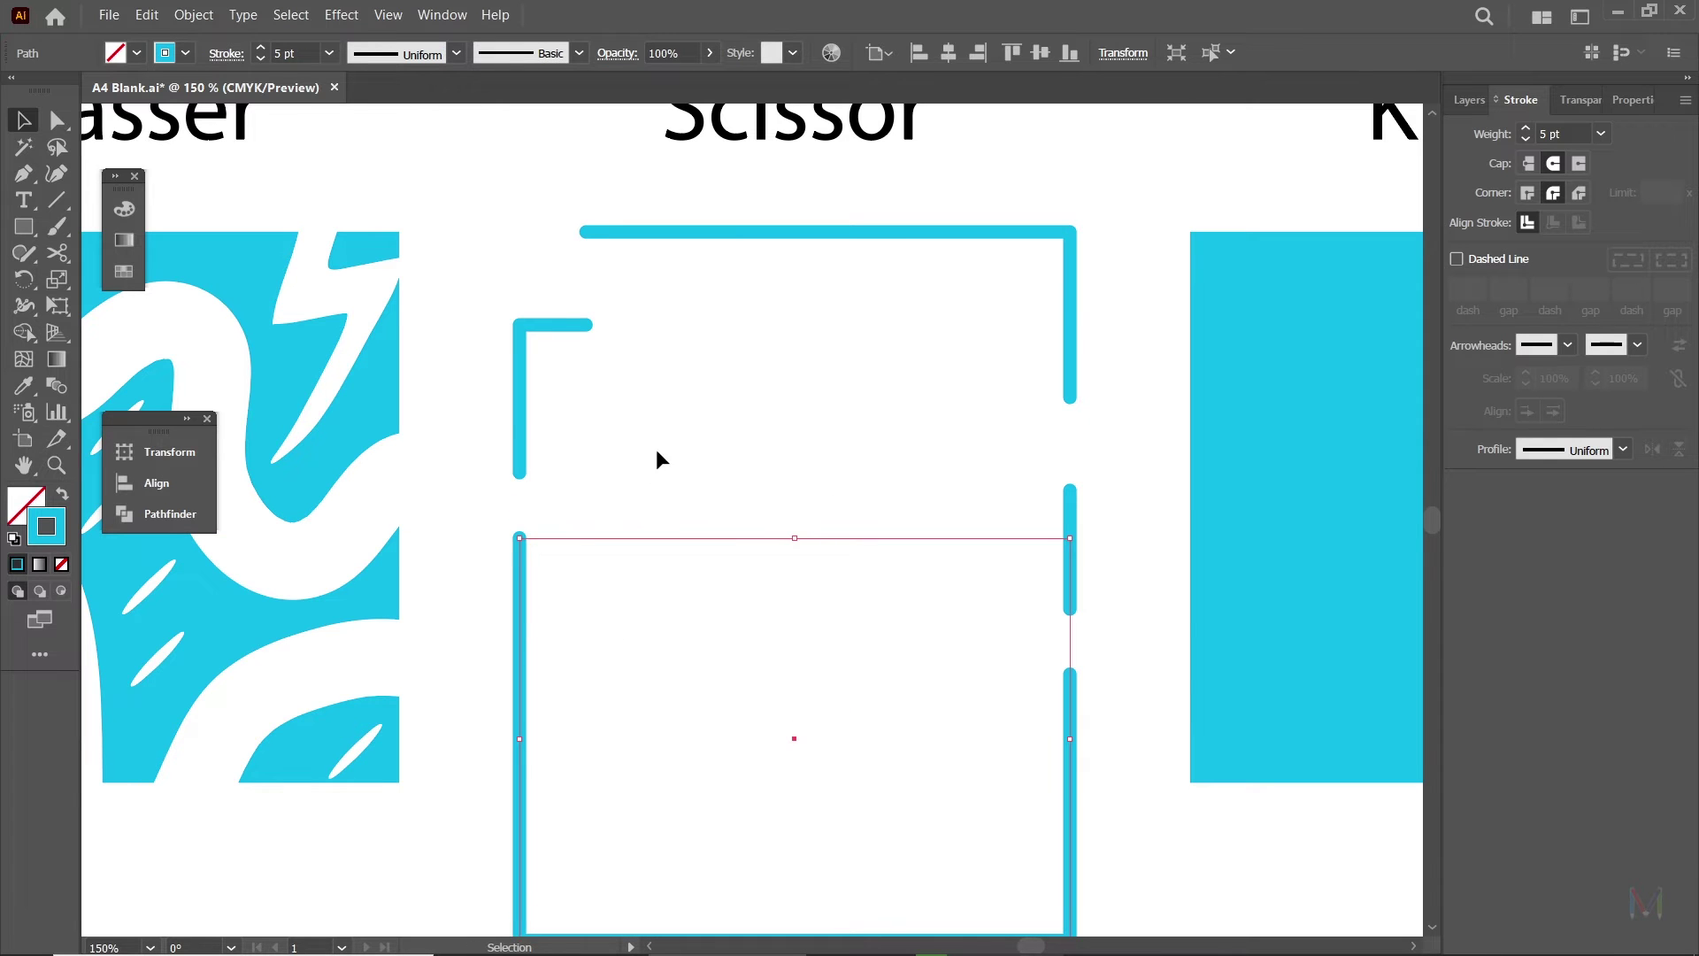
click(656, 455)
Confirm the top bracket, left L-piece, right dash and bottom U are separate pieces.
drag(747, 572, 733, 526)
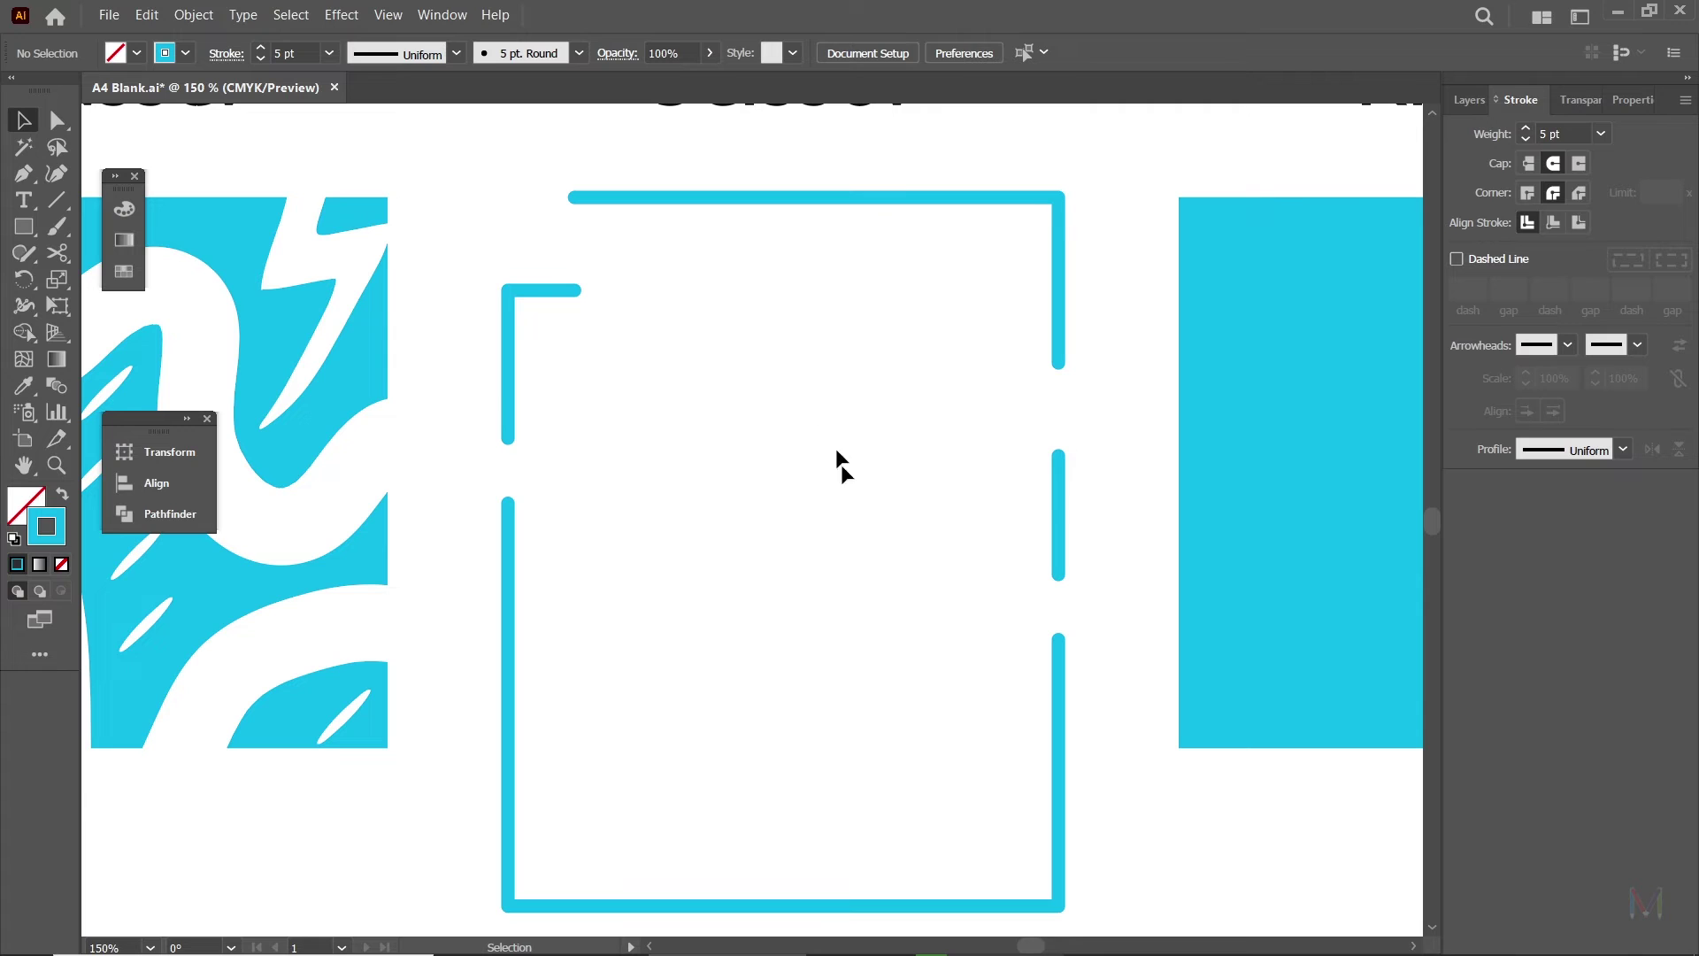
click(701, 196)
click(507, 340)
click(1058, 509)
click(1060, 699)
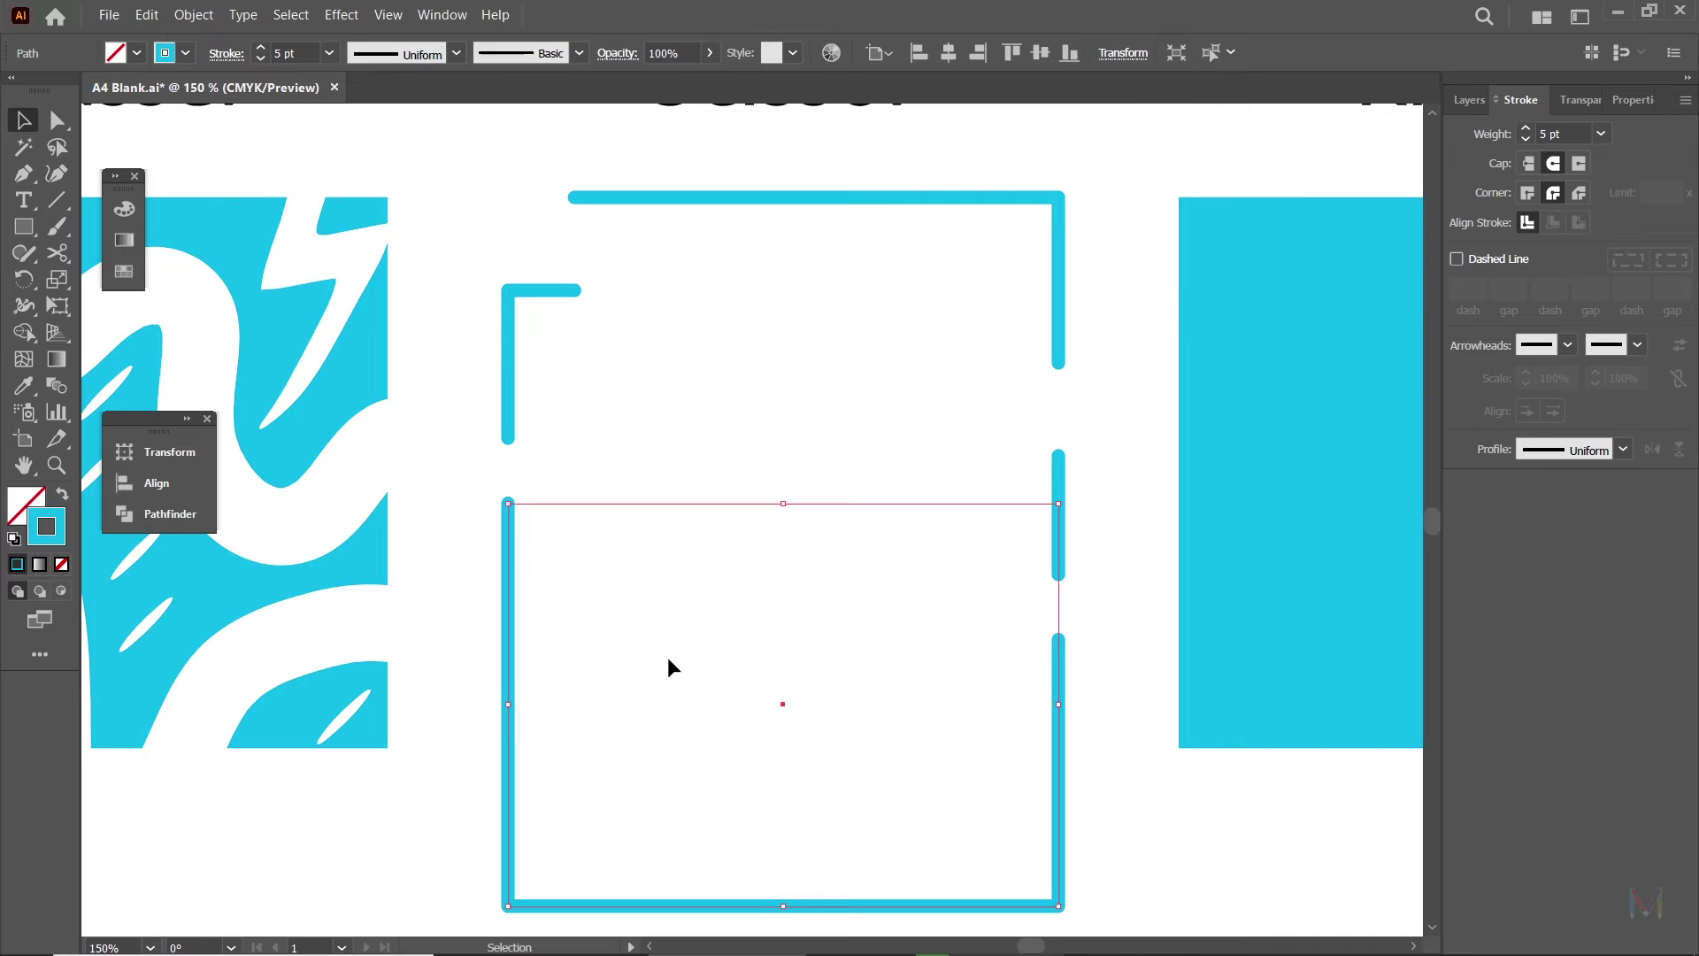
click(655, 196)
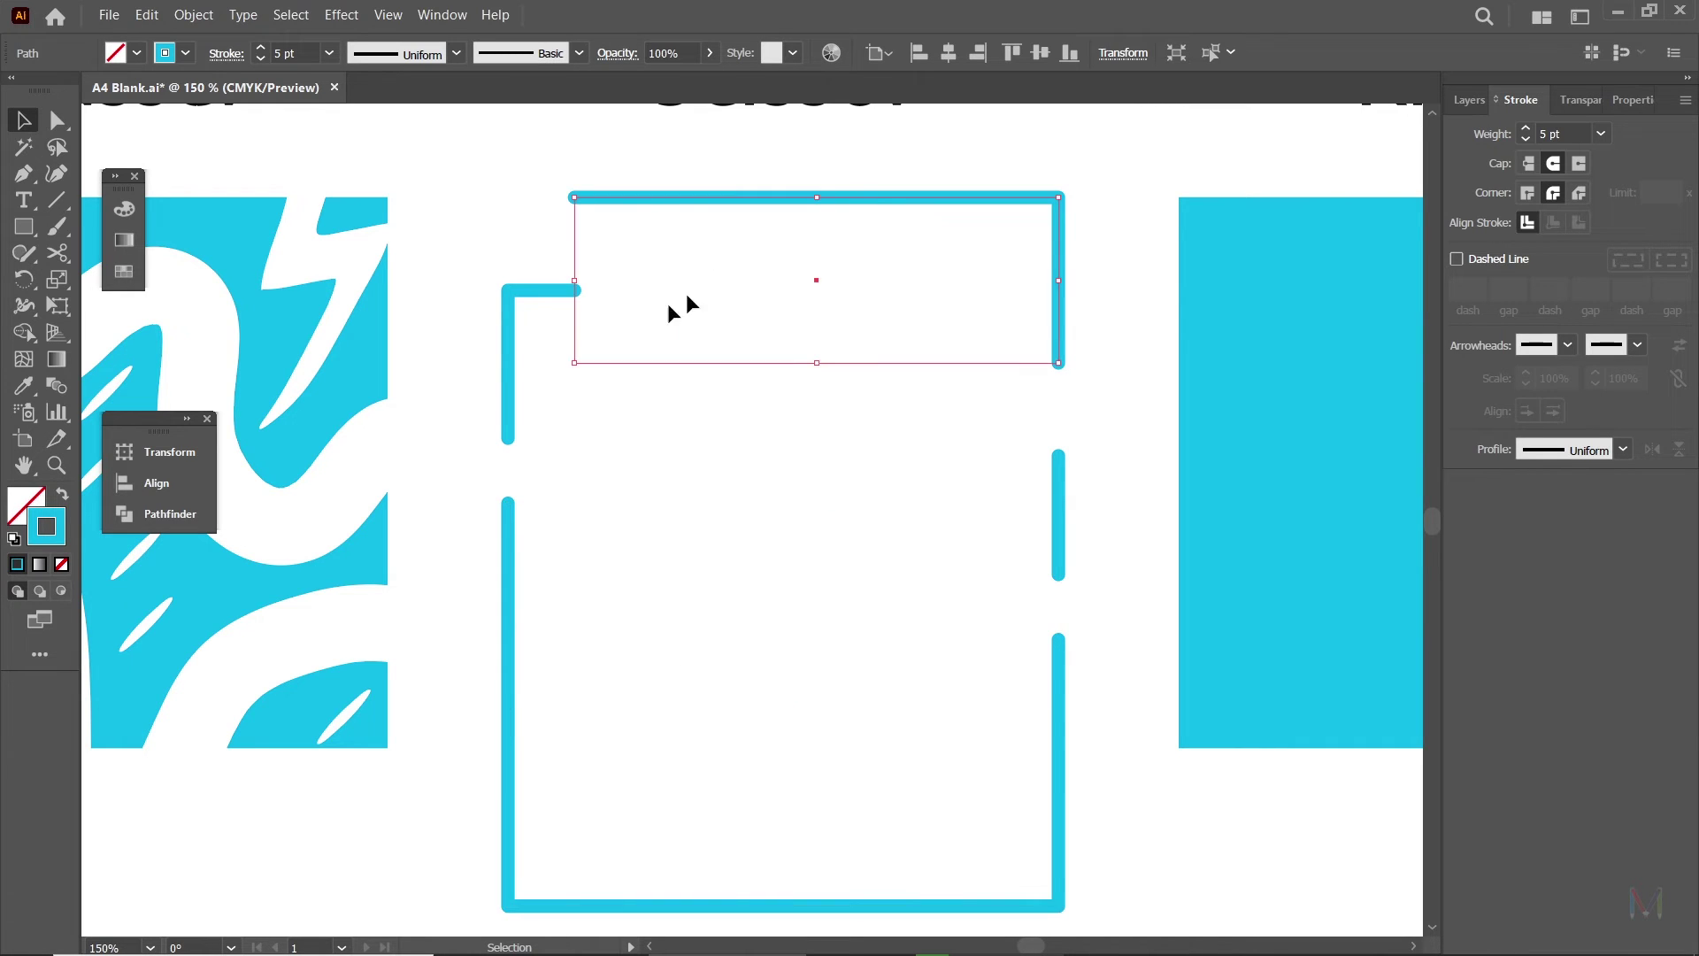
click(508, 372)
click(1059, 513)
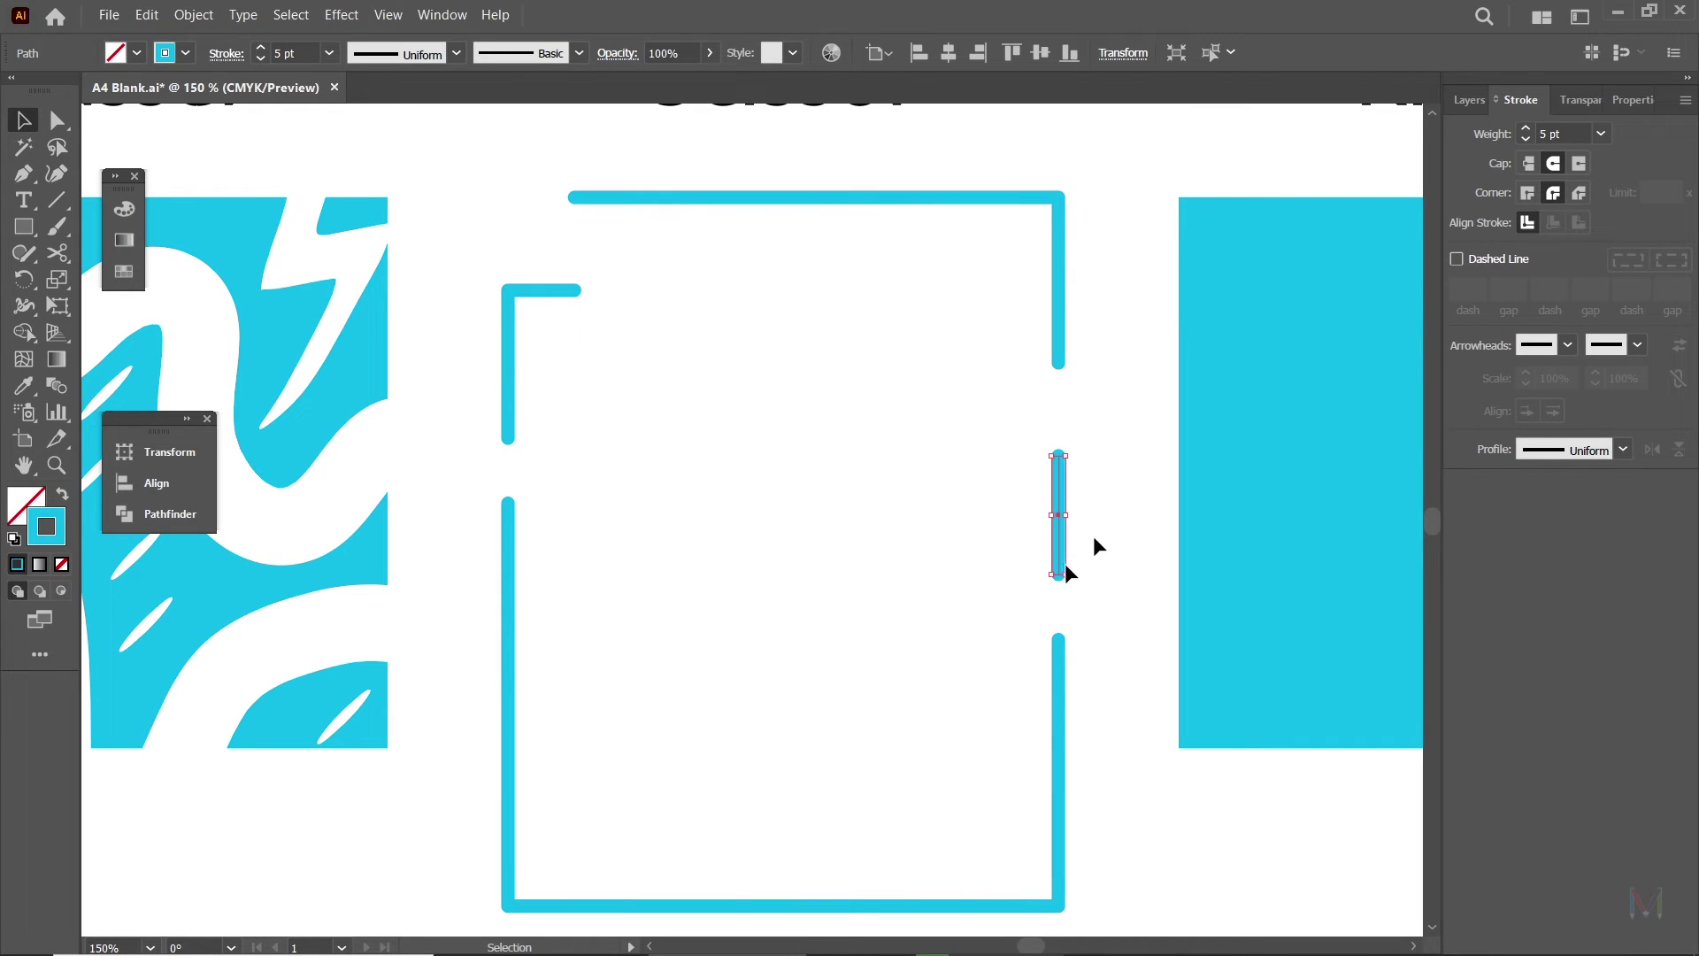
click(842, 637)
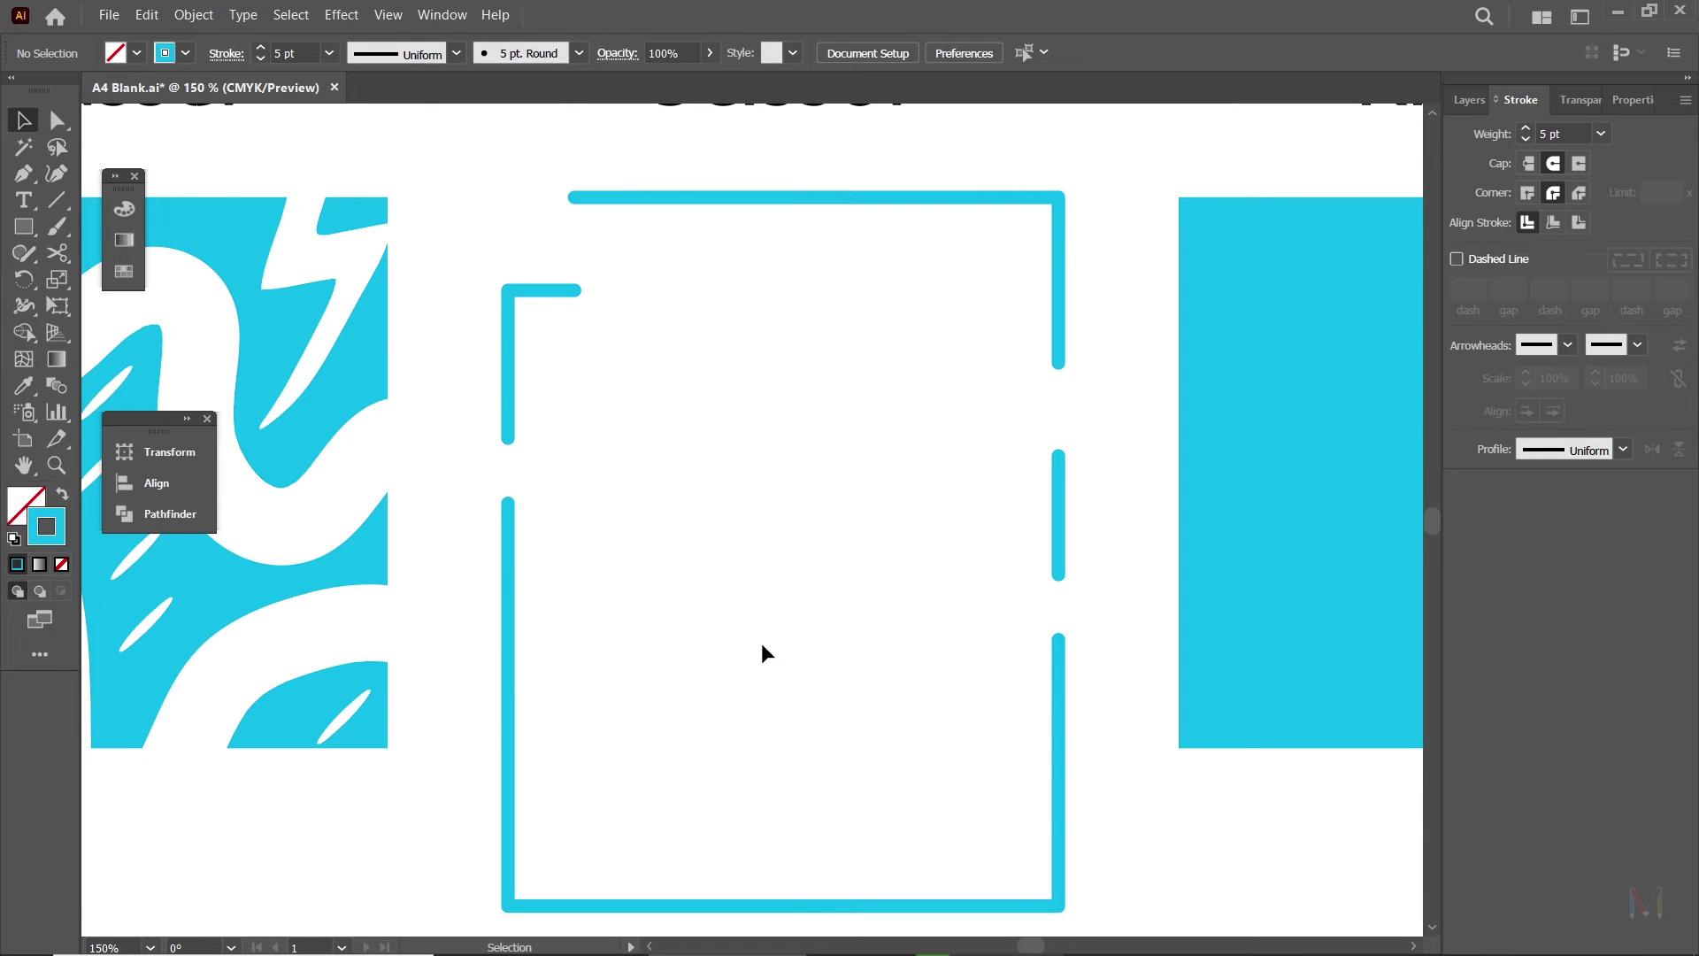
key(ctrl+0)
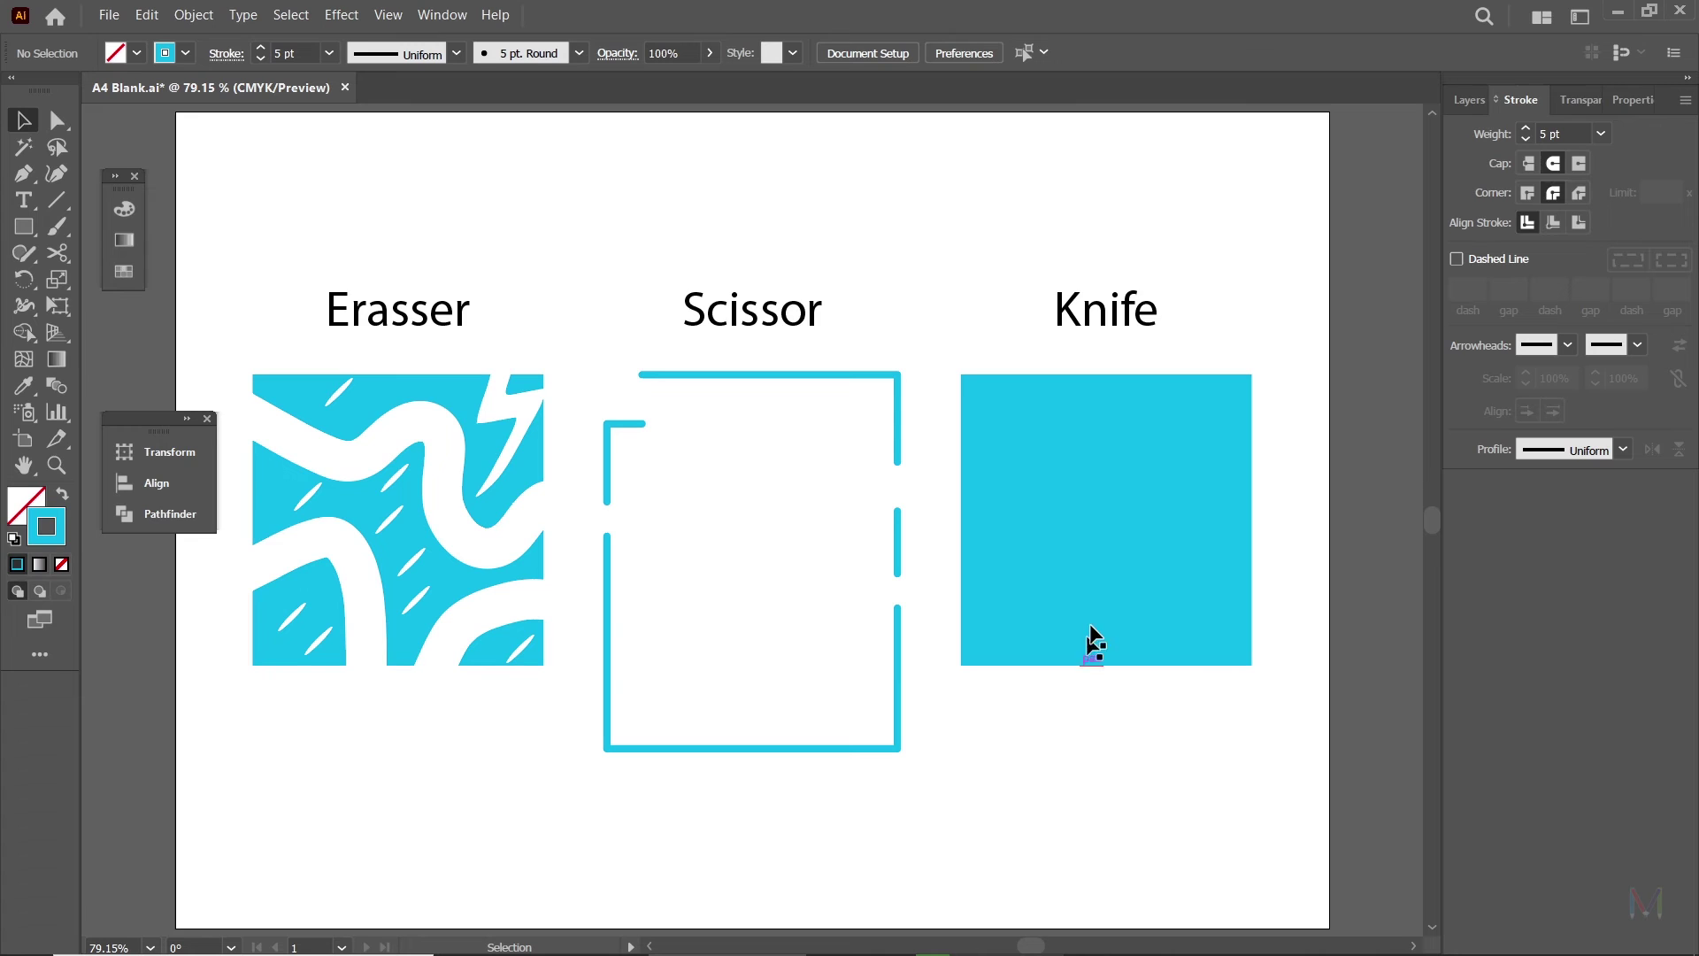
Select the Knife square and zoom in on it.
click(1080, 667)
drag(1102, 779, 833, 807)
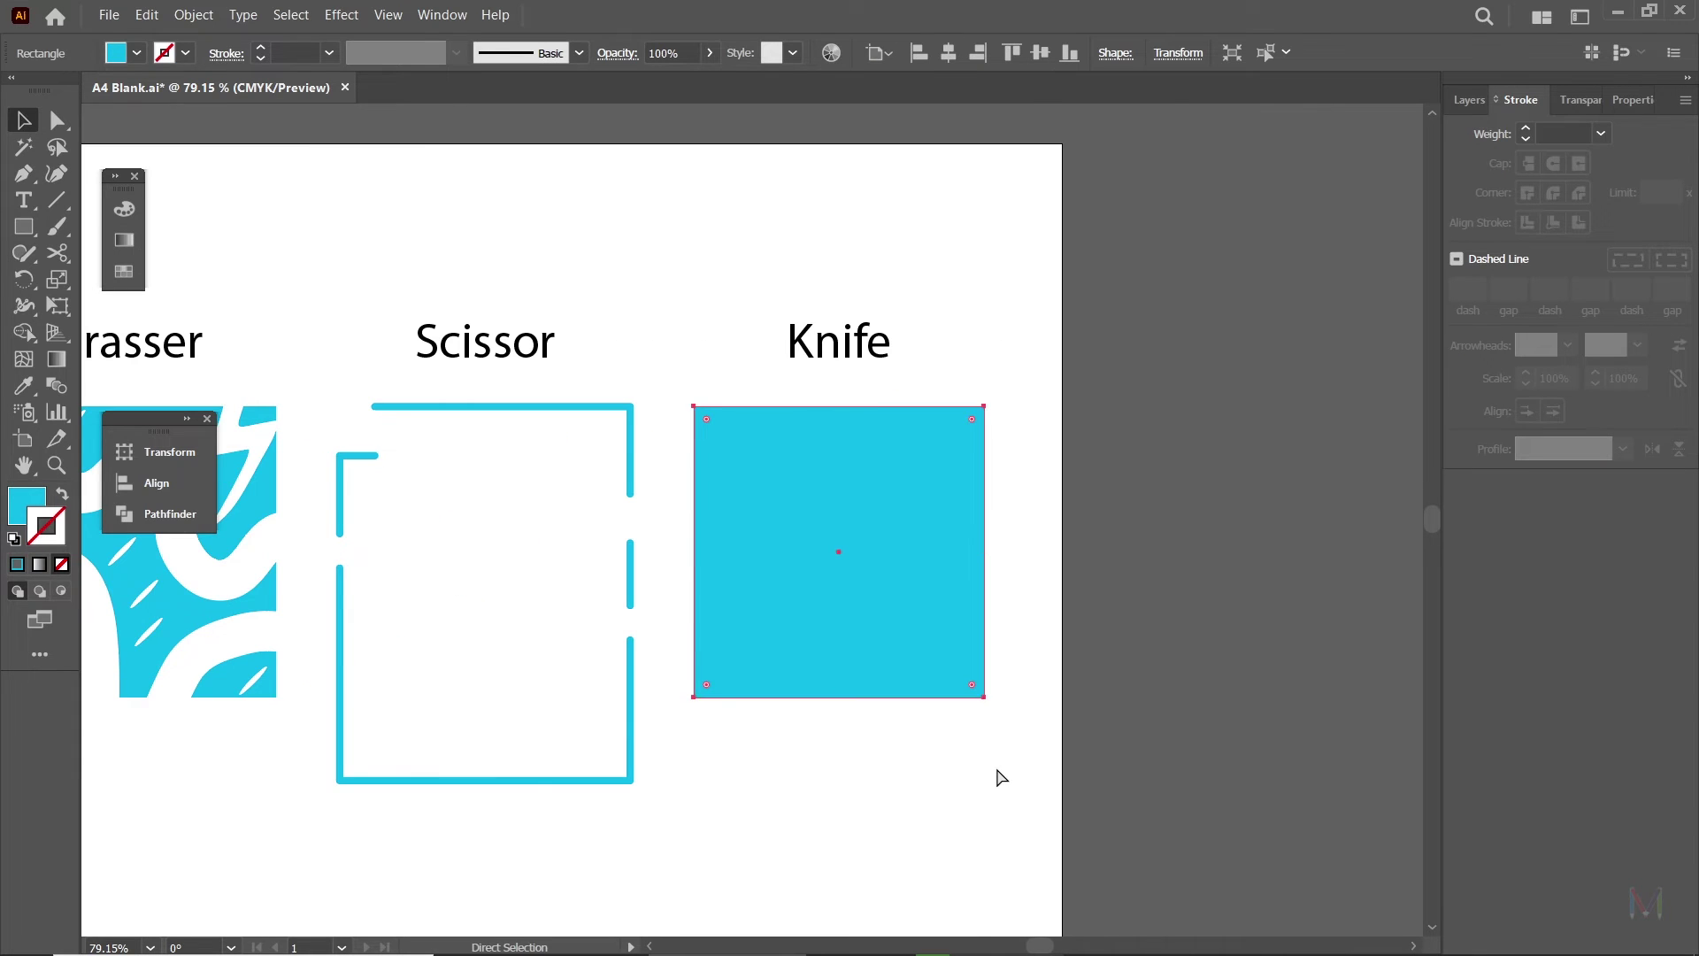
key(ctrl+plus)
key(ctrl+plus)
drag(1088, 671, 1136, 641)
Slice the Knife square with a wavy corner cut, a curved cut and a V-shaped notch.
drag(59, 259, 133, 281)
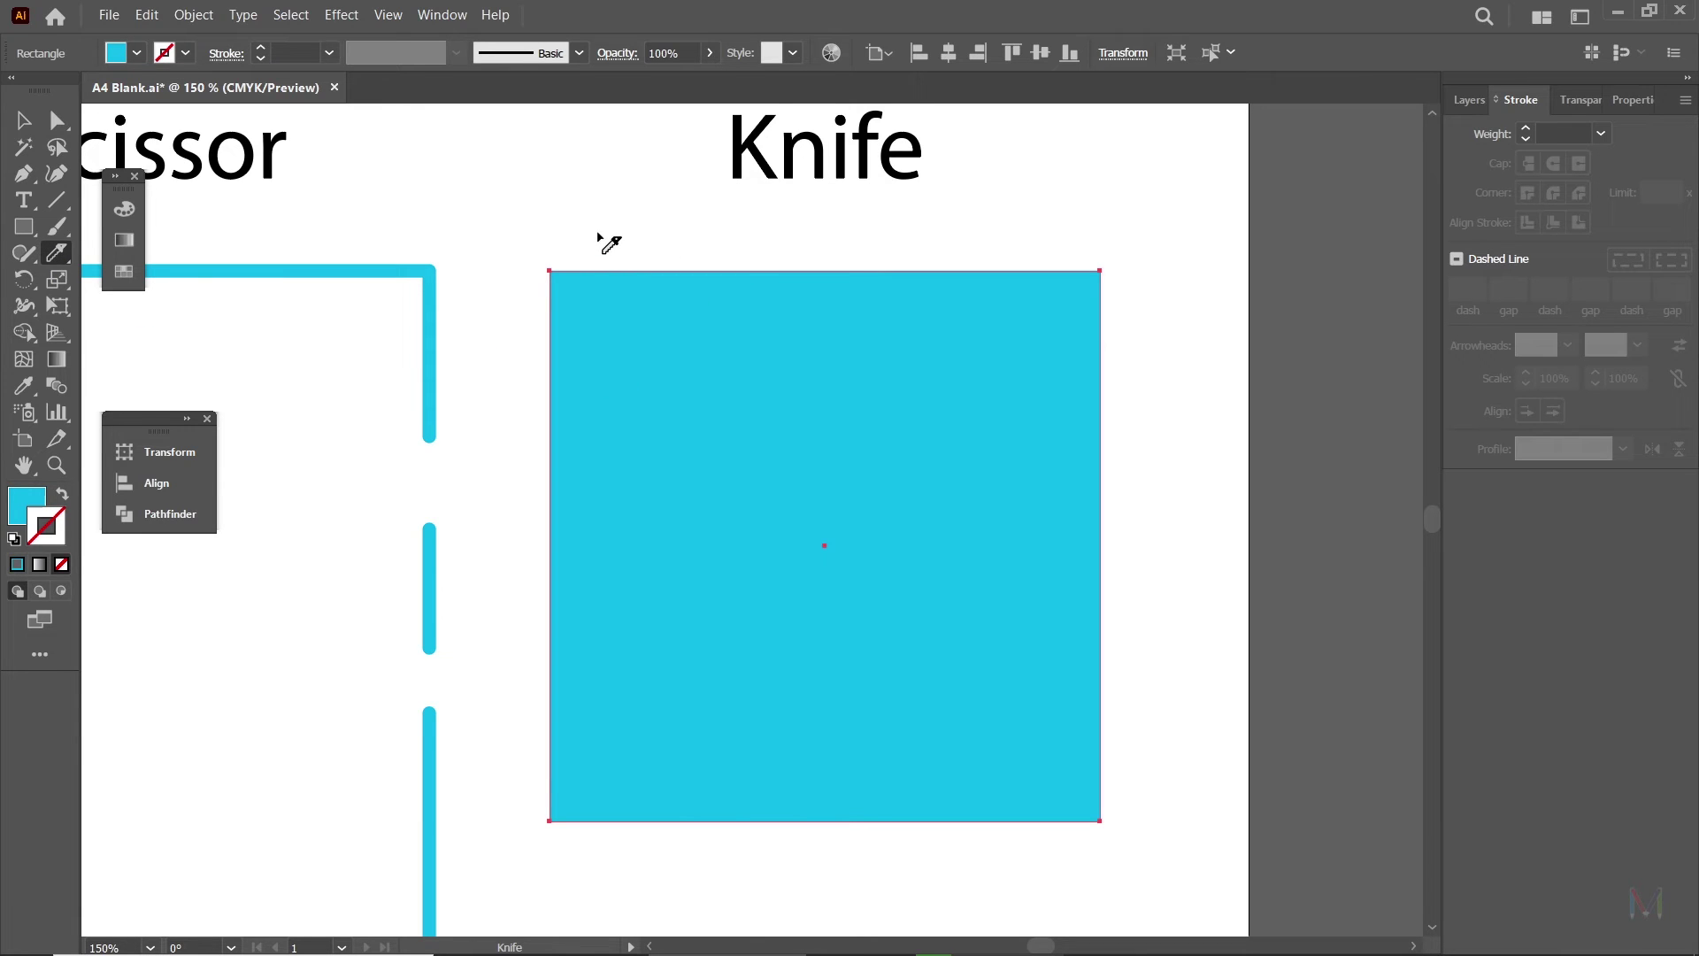
mouse_move(598, 233)
mouse_down()
mouse_move(944, 456)
mouse_move(1120, 478)
mouse_move(1199, 433)
mouse_move(1187, 599)
mouse_up()
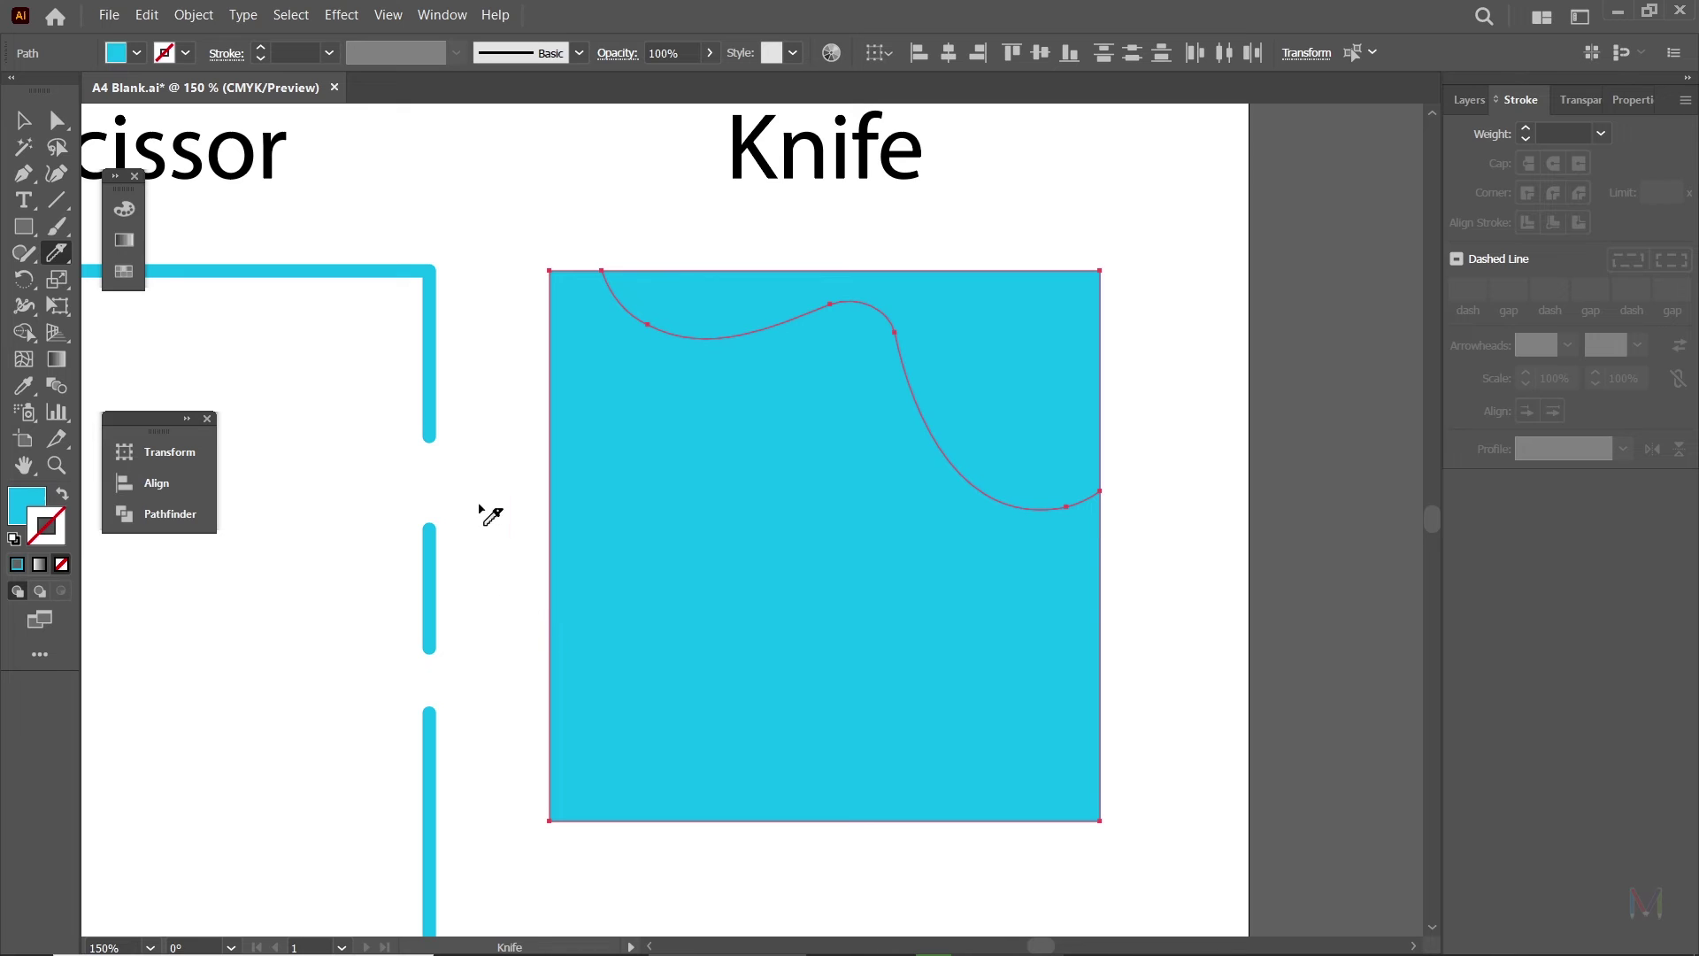
drag(479, 491, 708, 597)
drag(708, 597, 851, 880)
drag(1124, 569, 1161, 782)
Pull the upper-right, lower-left and triangle pieces apart to leave white gaps.
click(24, 120)
click(548, 217)
mouse_move(971, 349)
mouse_down()
mouse_move(1071, 351)
mouse_move(1014, 331)
mouse_up()
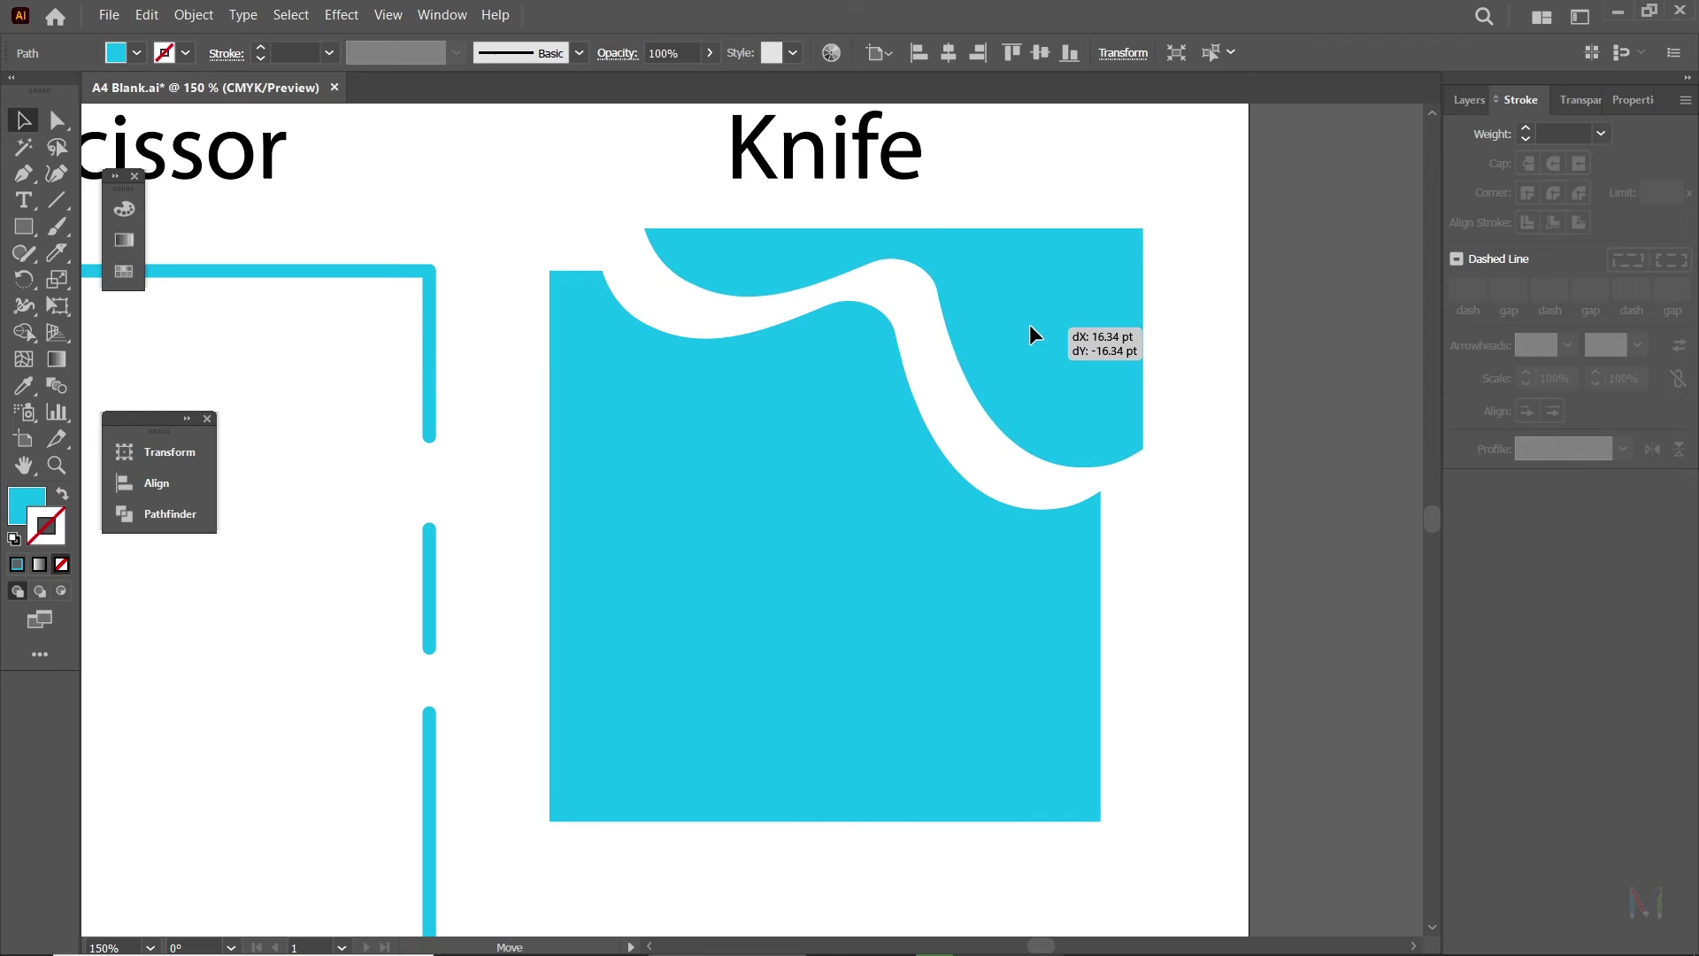
drag(708, 677, 687, 722)
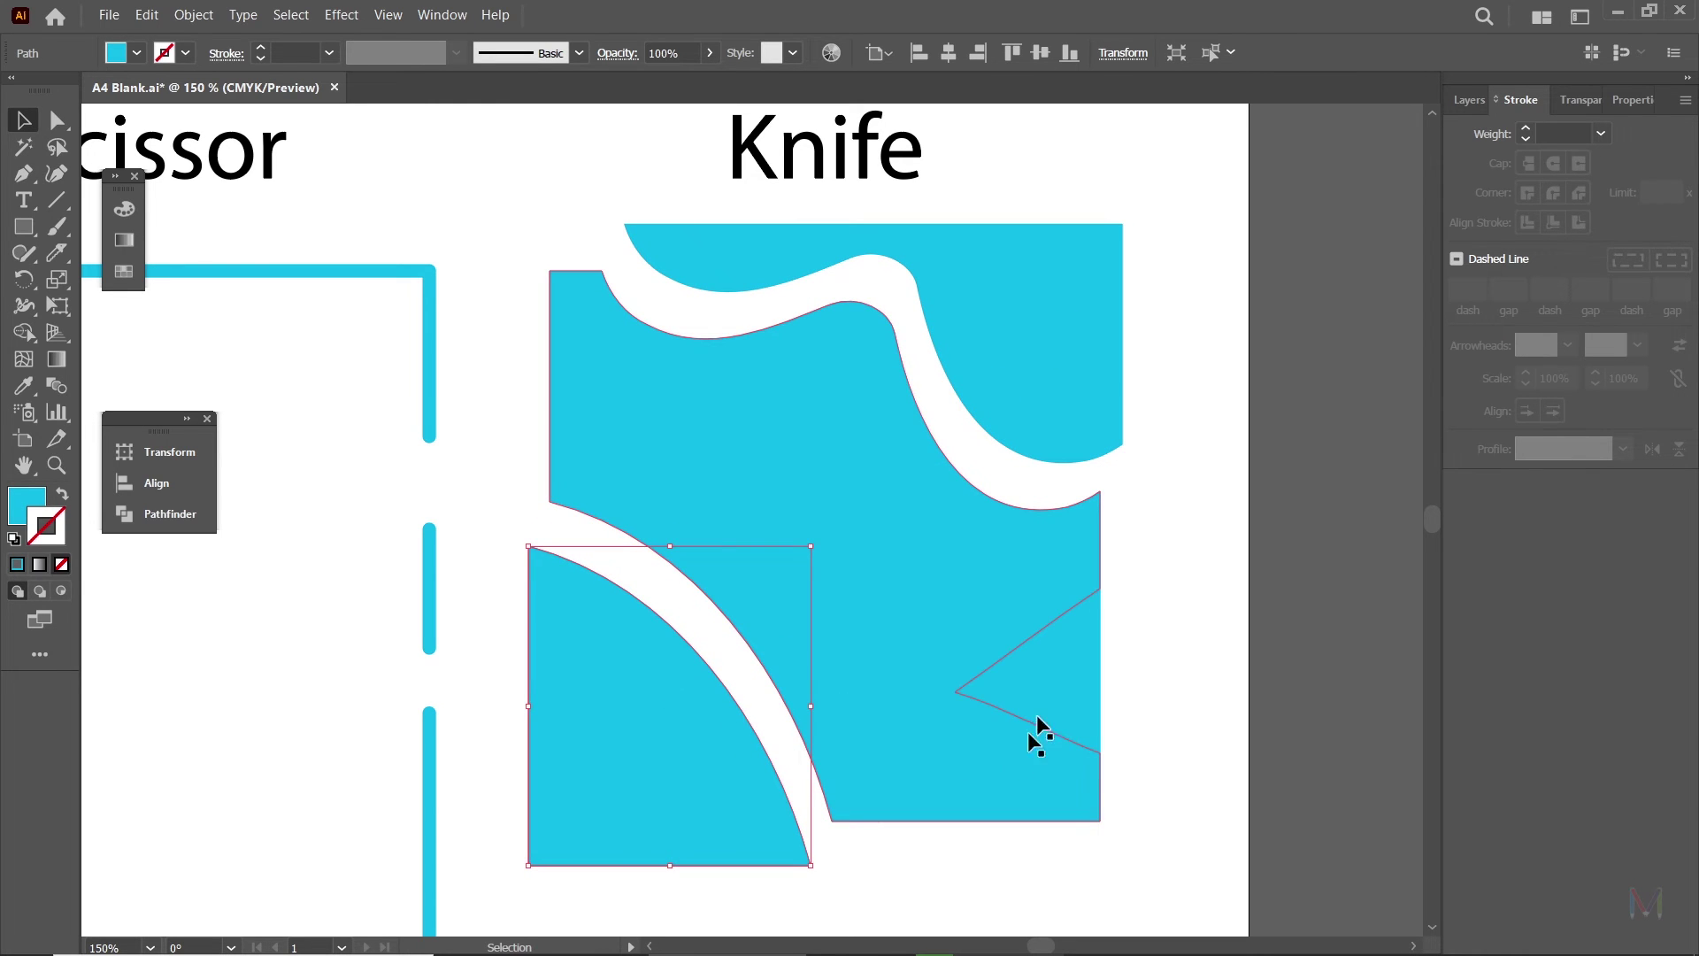
drag(1051, 693, 1117, 693)
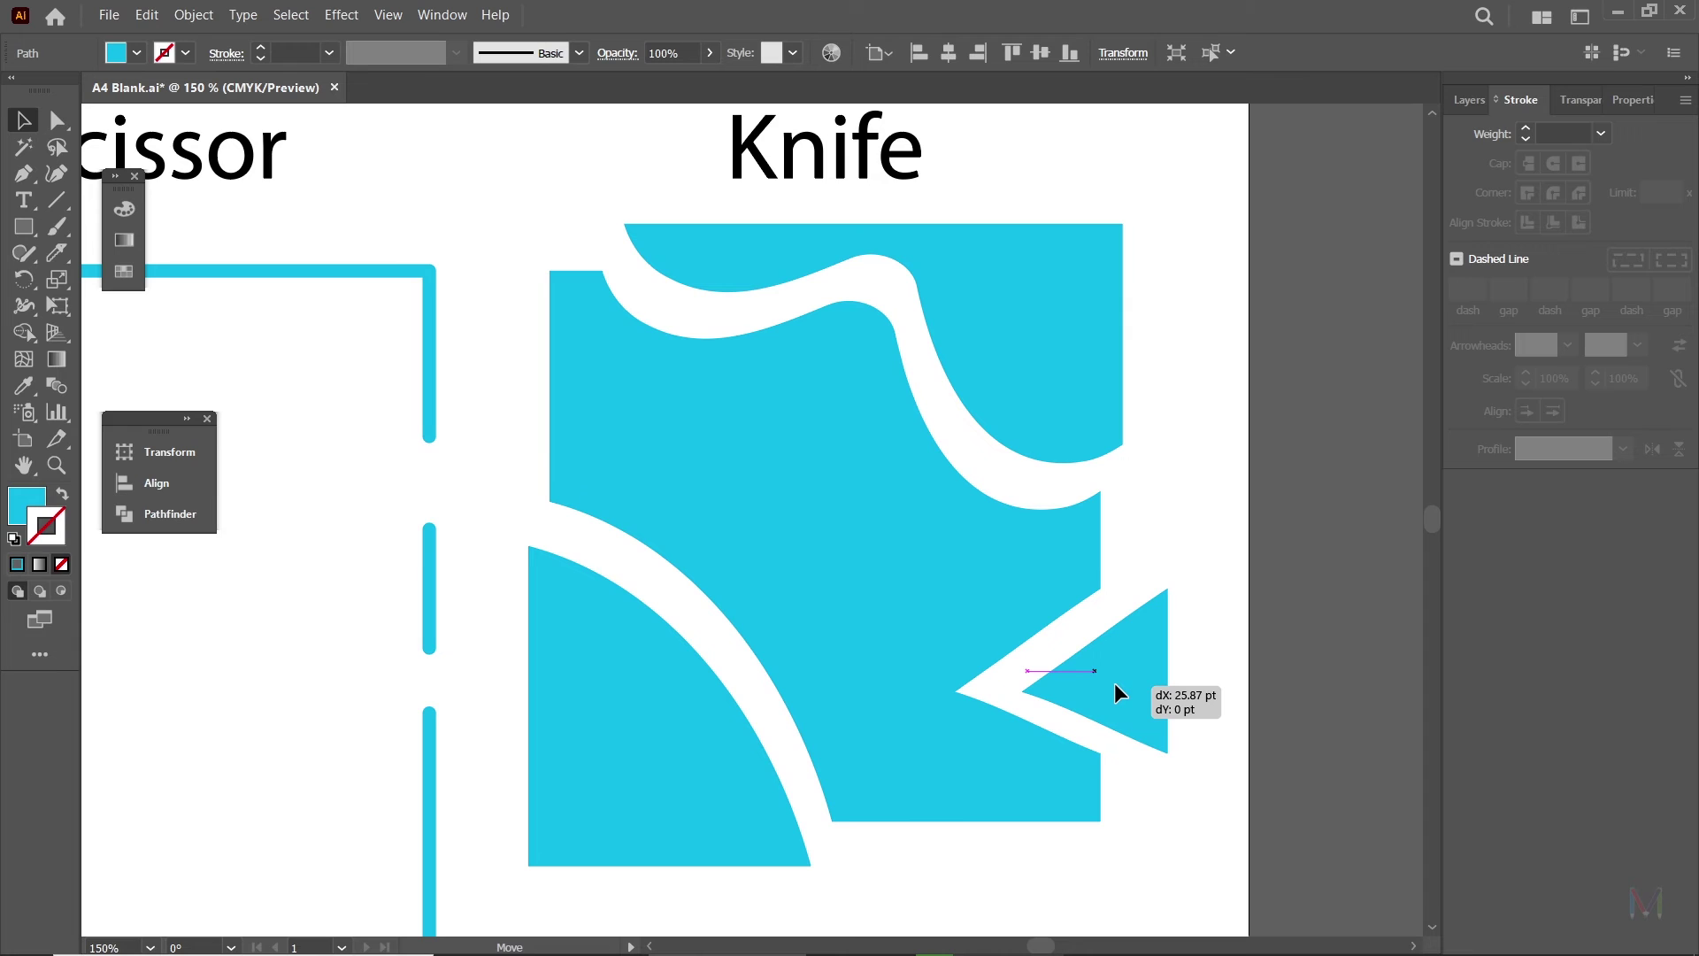
click(967, 638)
click(1204, 560)
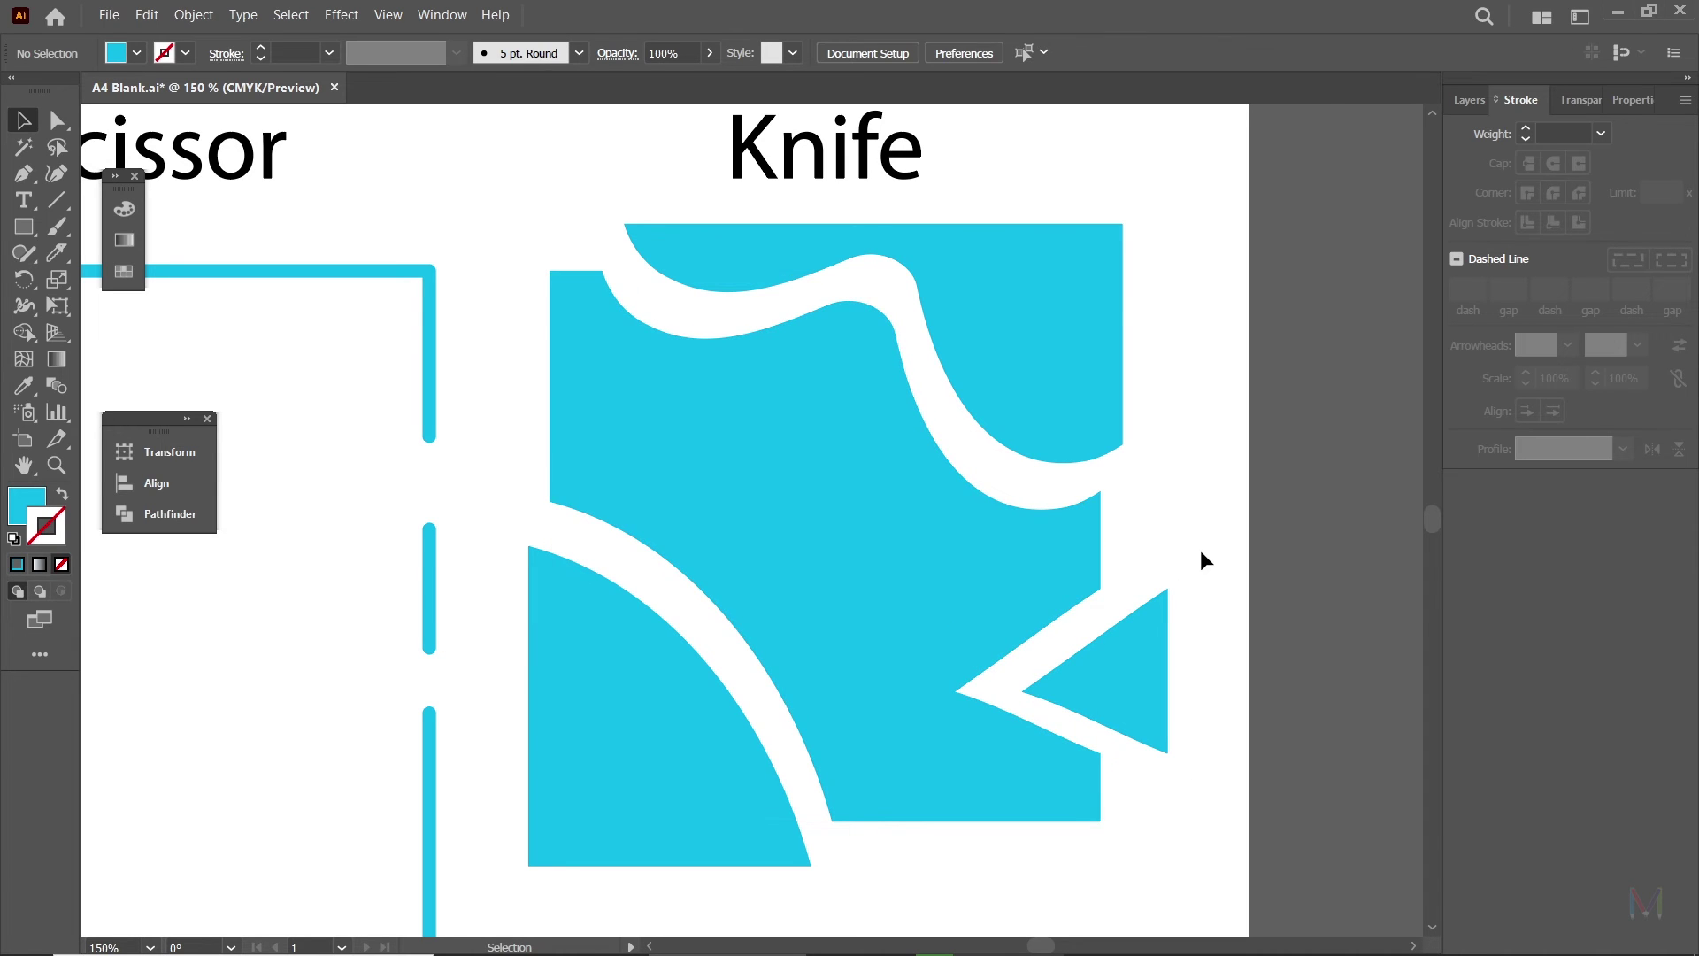
key(ctrl+0)
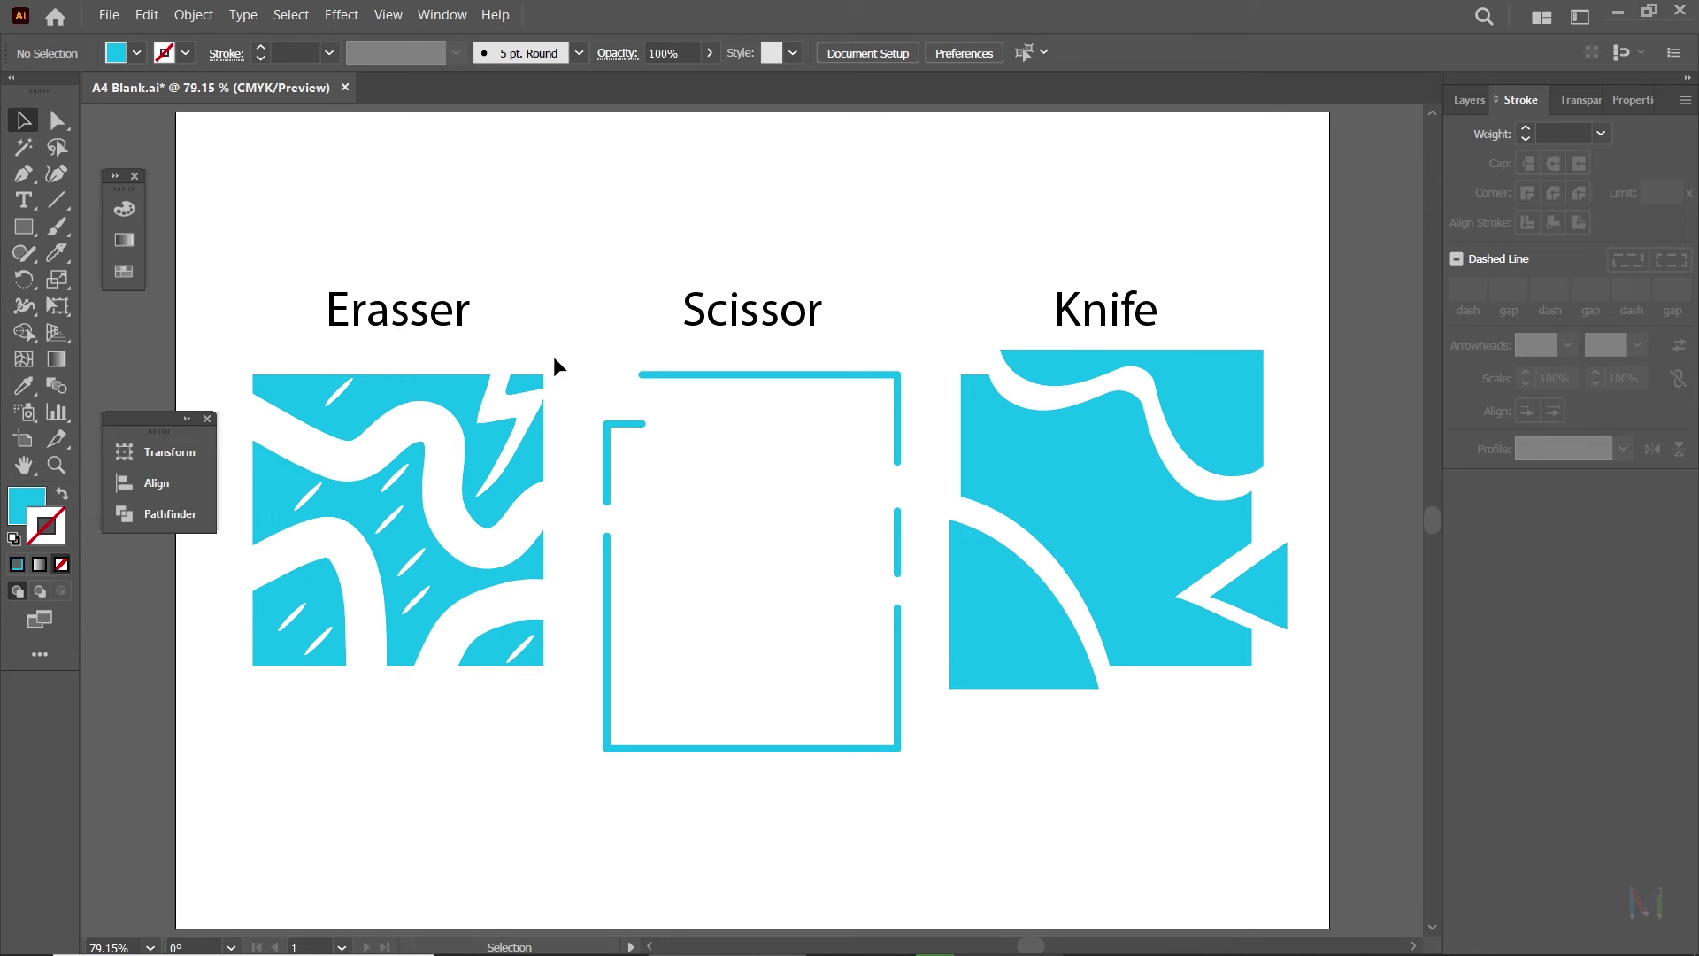
Hide the interface panels around the canvas with Tab to enlarge the artboard.
key(Tab)
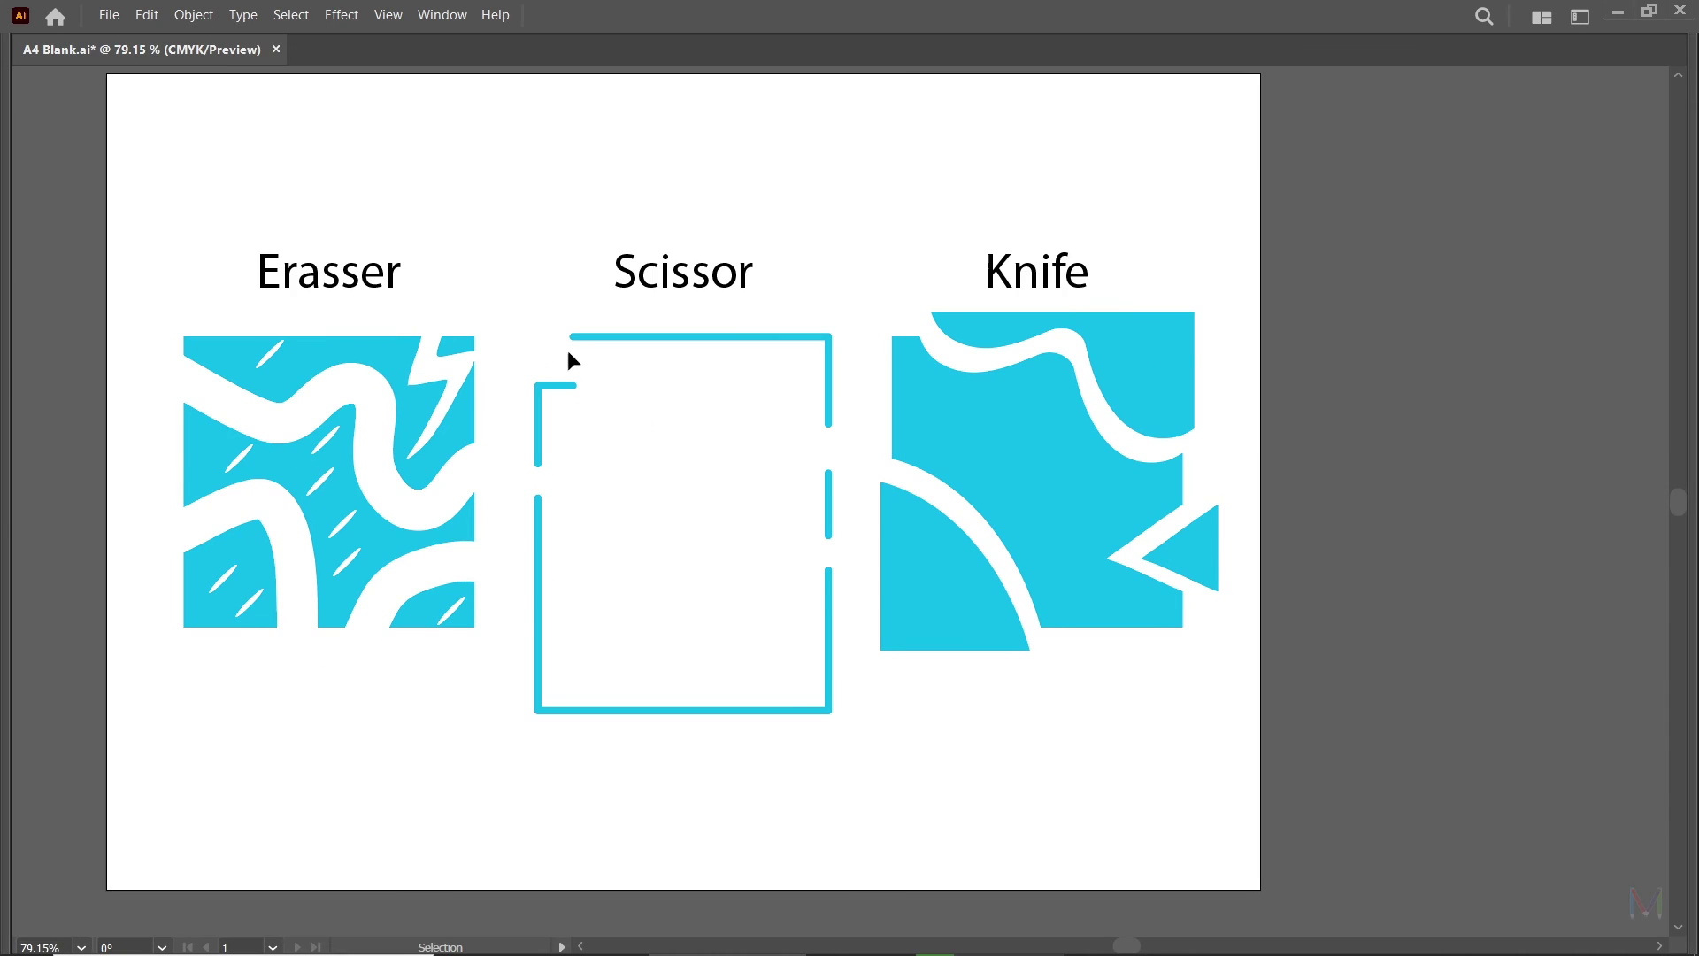
key(a)
key(v)
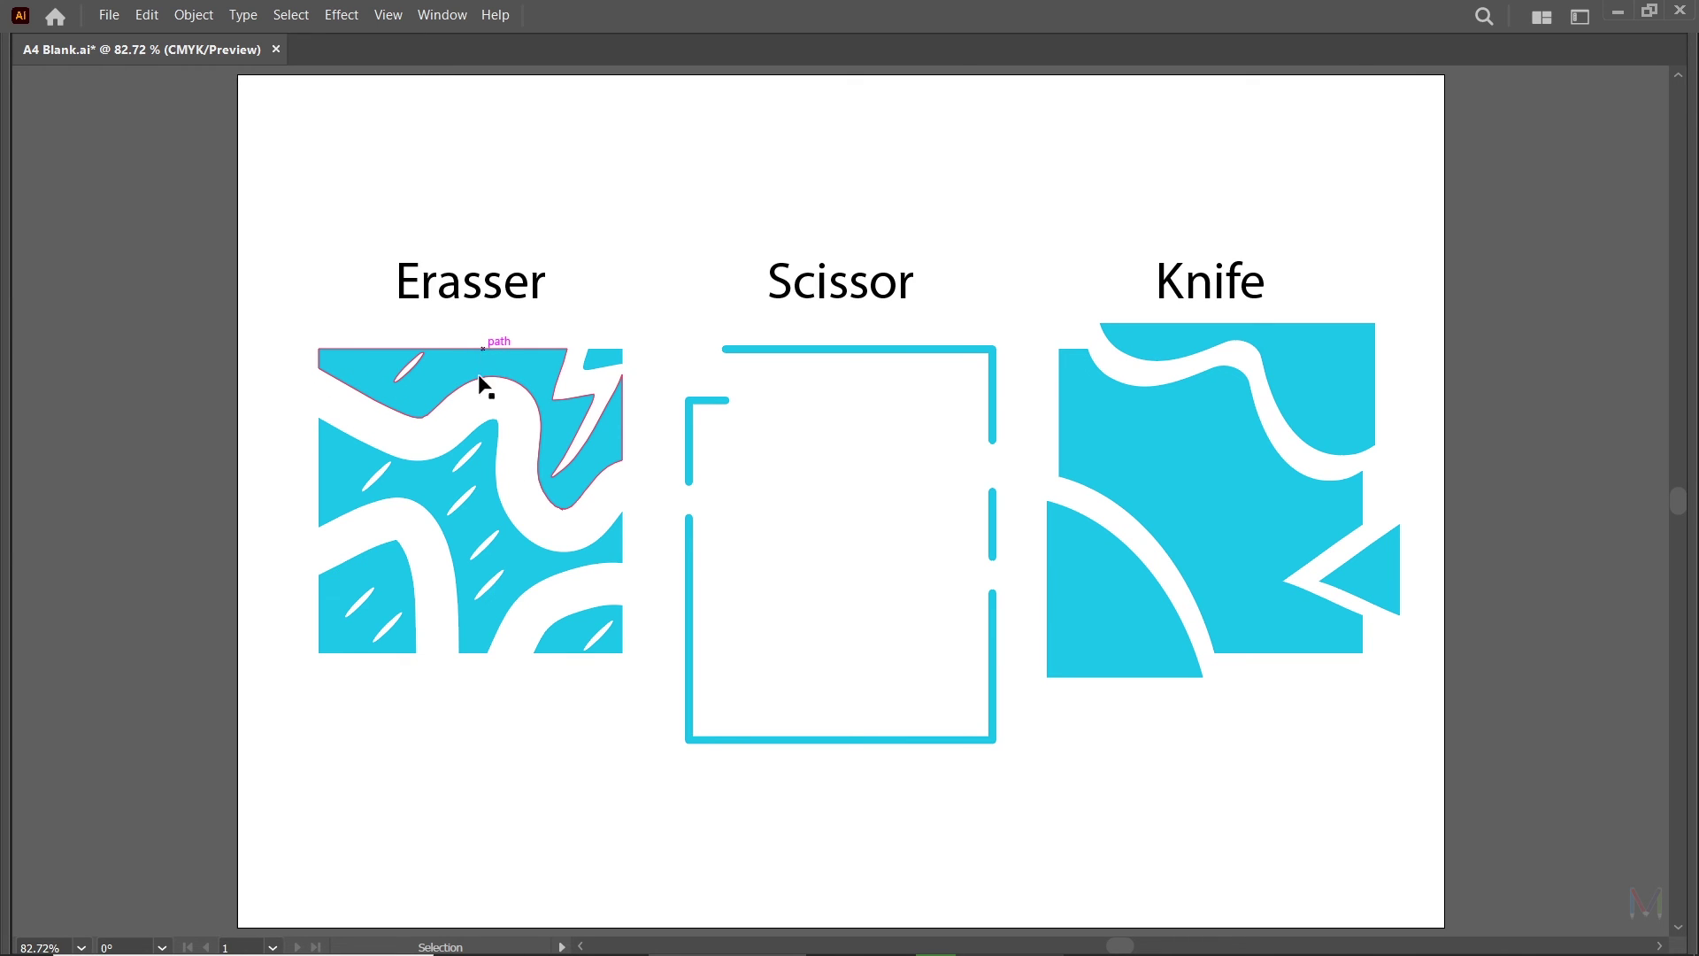
Zoom in on the Erasser square to inspect its carved pieces, then fit the whole artboard.
key(a)
key(ctrl+equal)
key(ctrl+equal)
key(v)
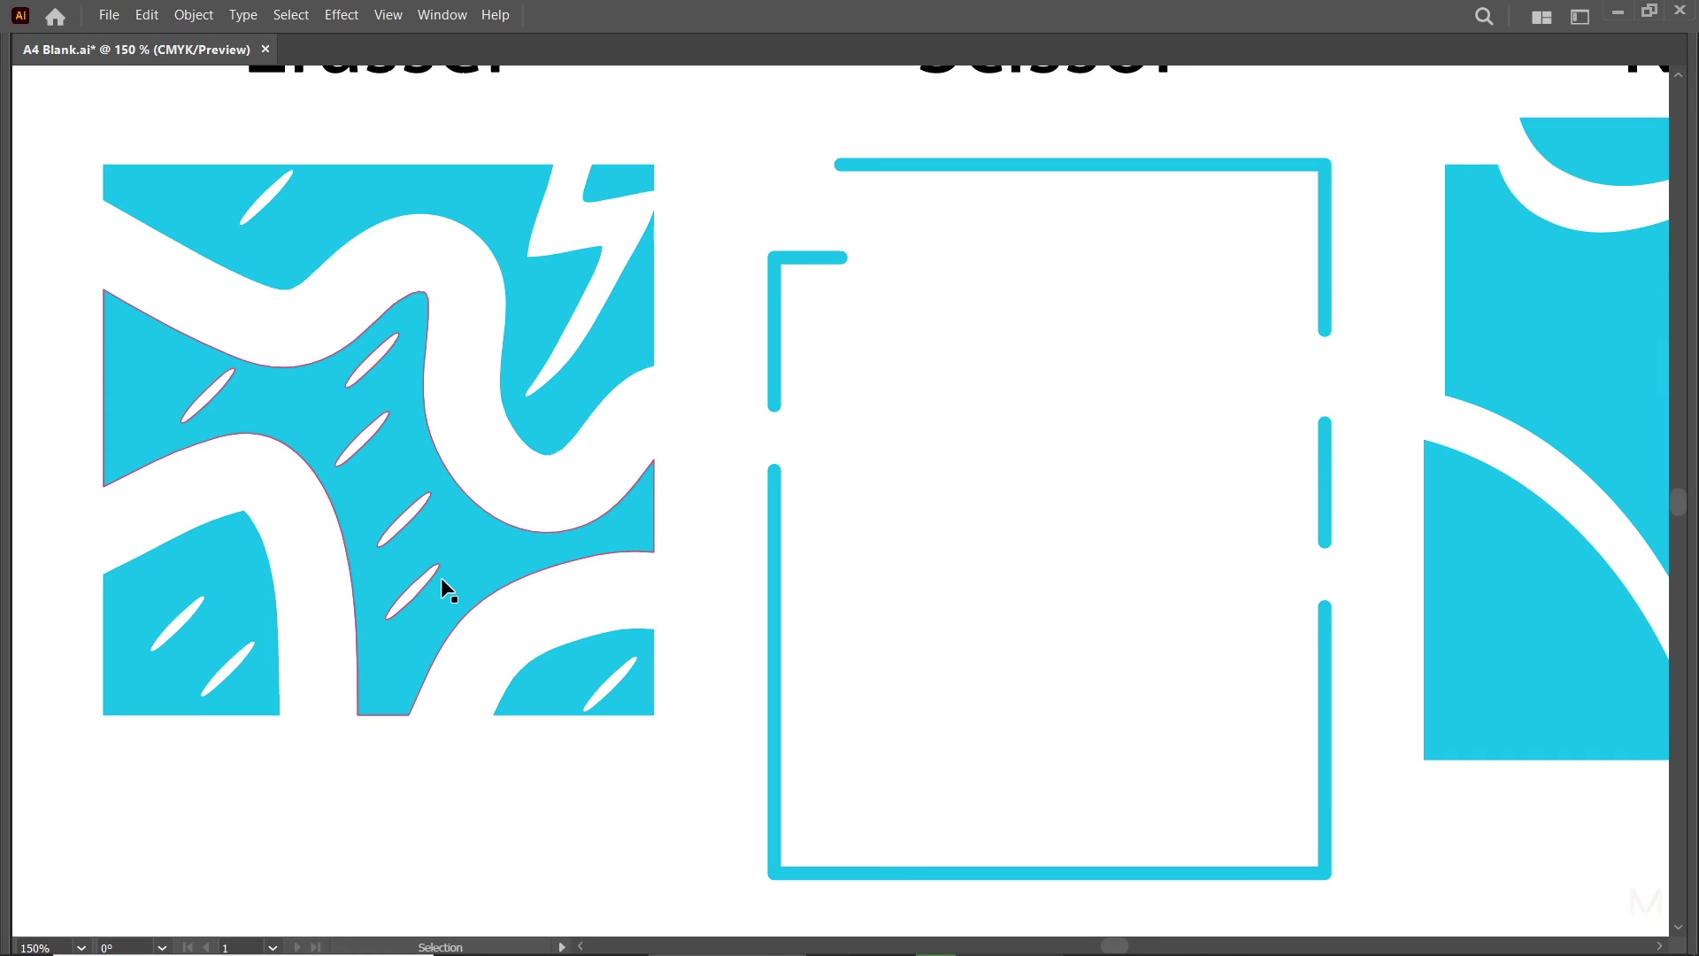
key(ctrl+0)
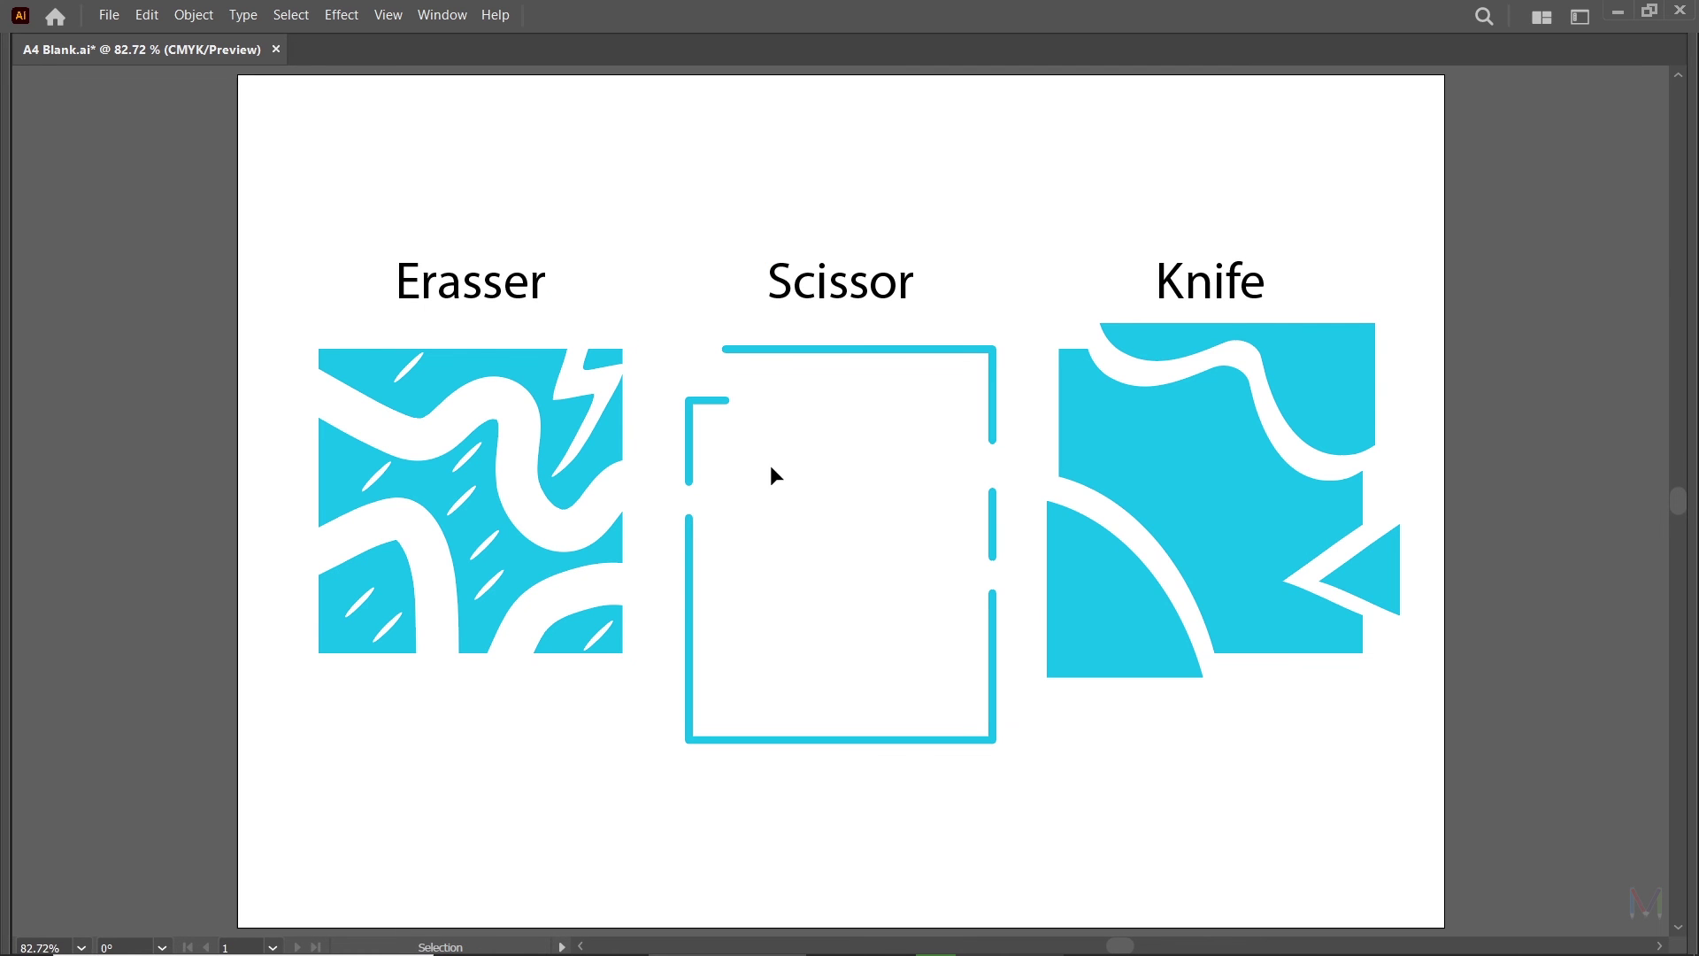